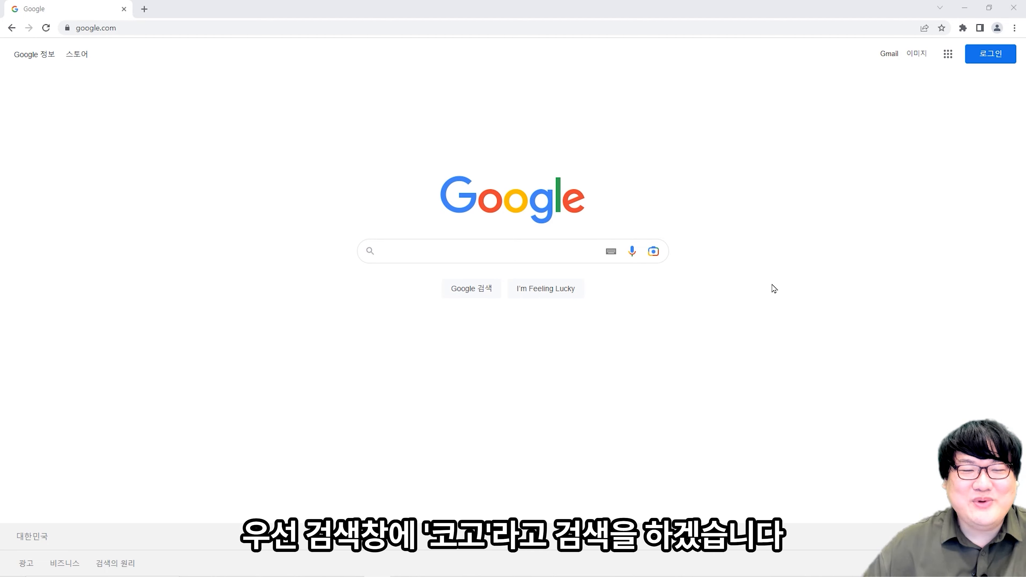
- Search Google for 코고 and open the Cogo result, 렛츠고 코딩, 코고
click(531, 252)
text(z)
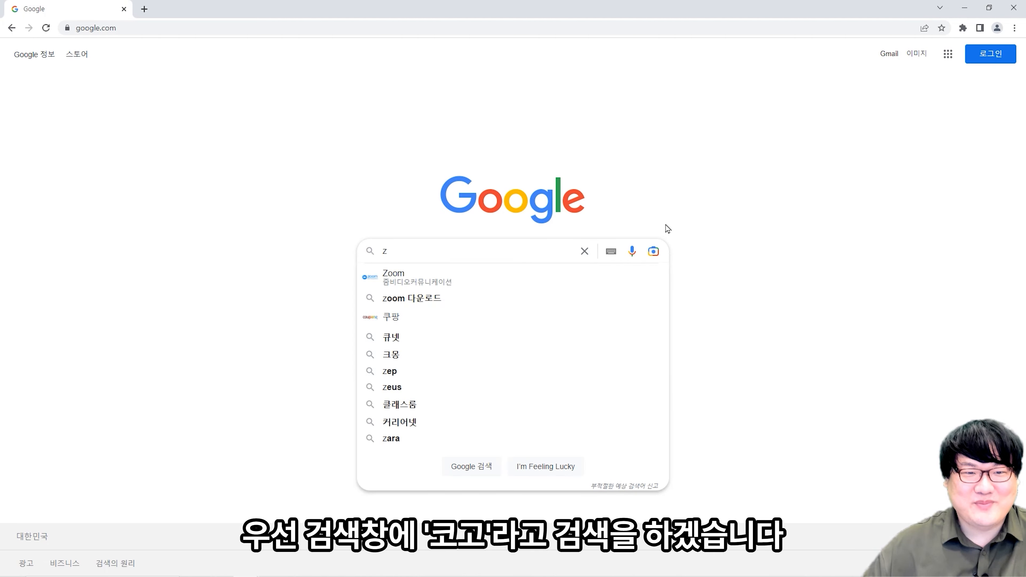
key(BackSpace)
text(코고)
key(Return)
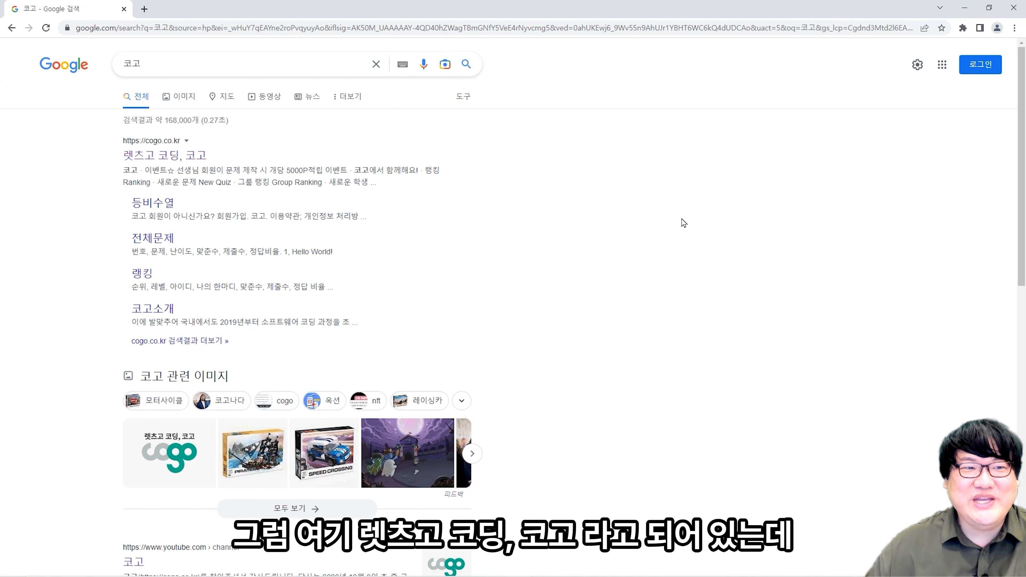
click(188, 157)
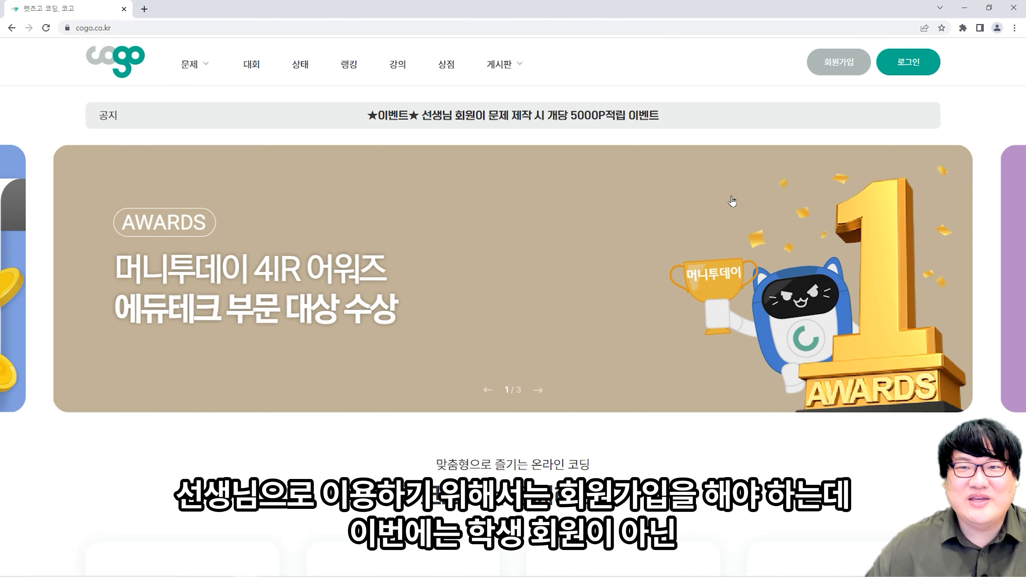
- Start a 선생님 회원 sign-up, agree to the terms-of-use and privacy terms, and continue
click(832, 67)
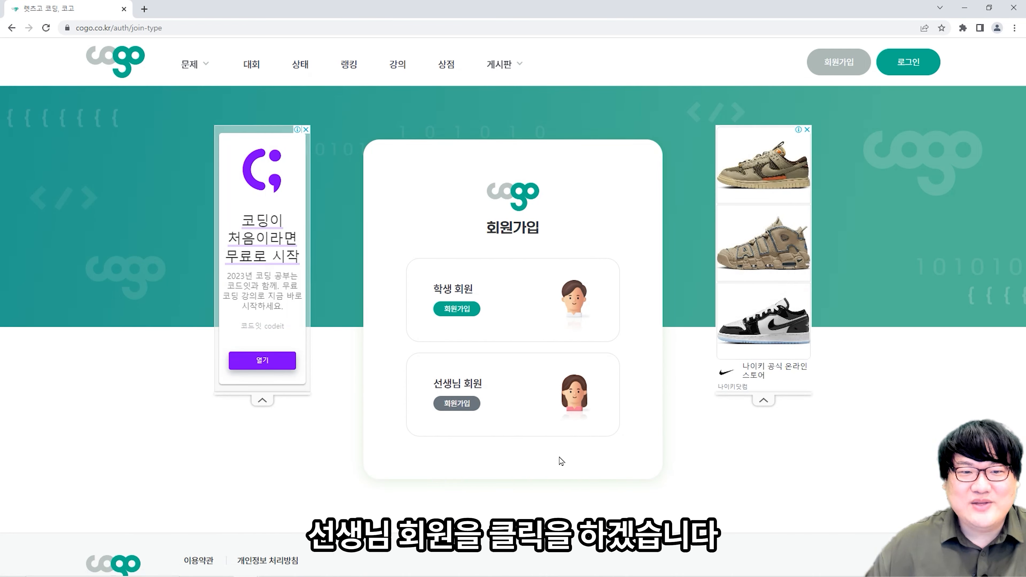
click(505, 402)
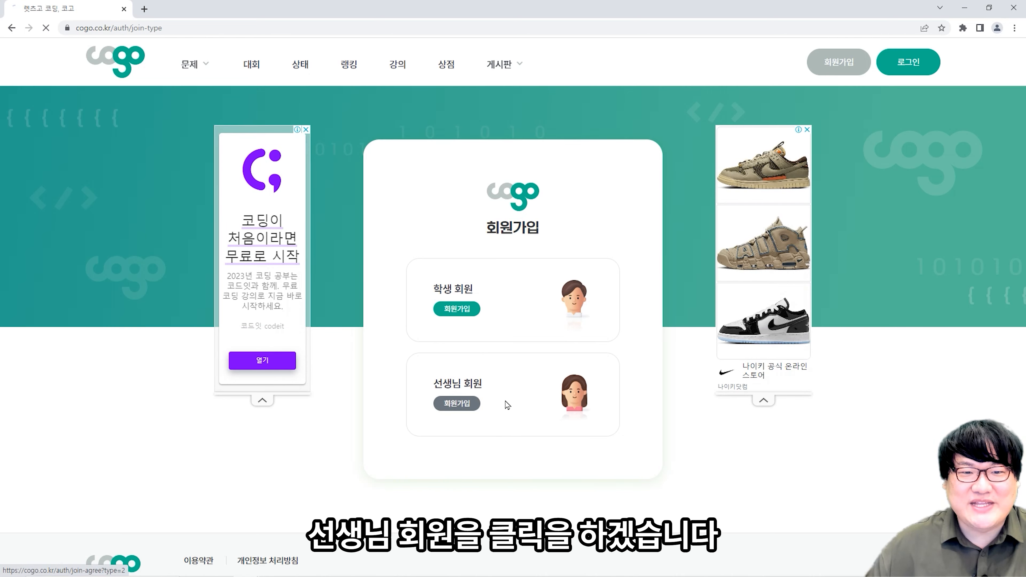
scroll(465, 384, down, 3)
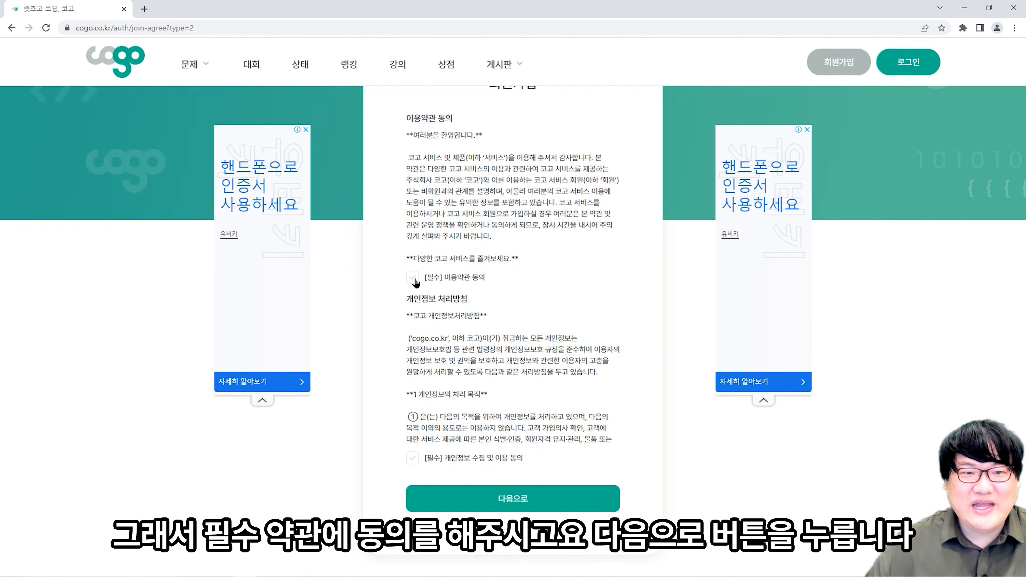
click(414, 281)
click(413, 461)
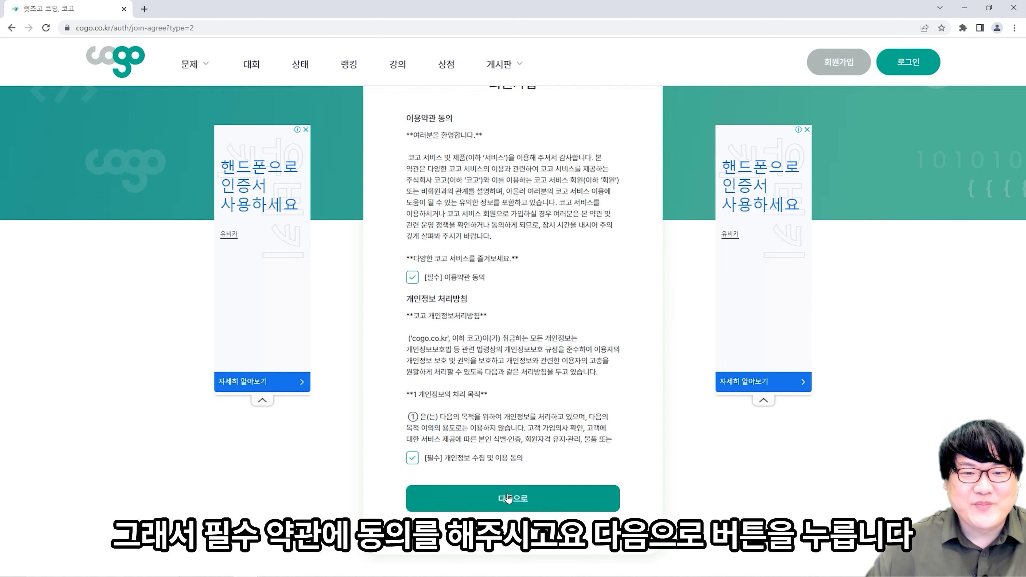
click(512, 500)
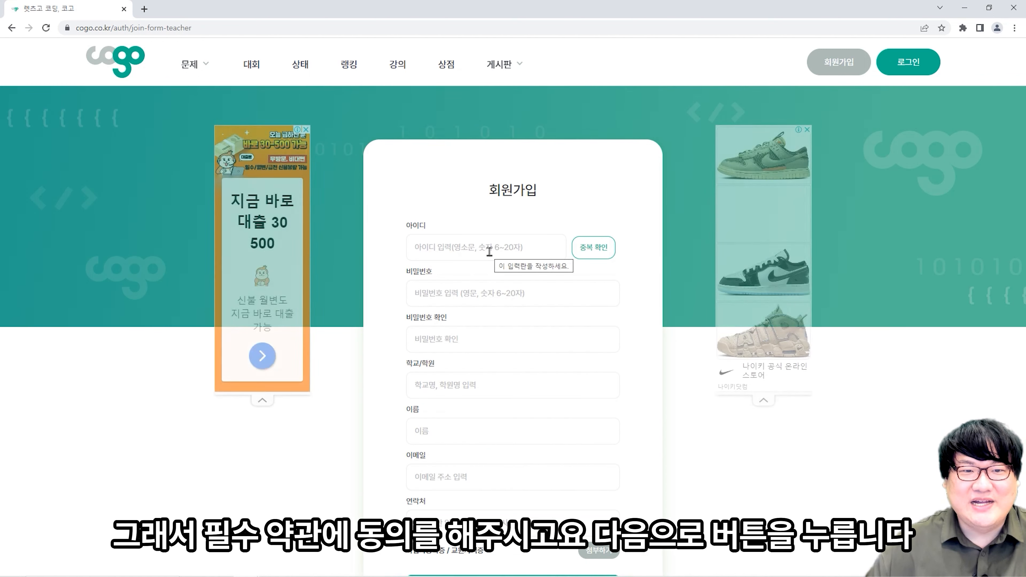
- Enter the chosen user ID and confirm it passes the 중복 확인 check
click(518, 259)
text(ㅇ)
key(BackSpace)
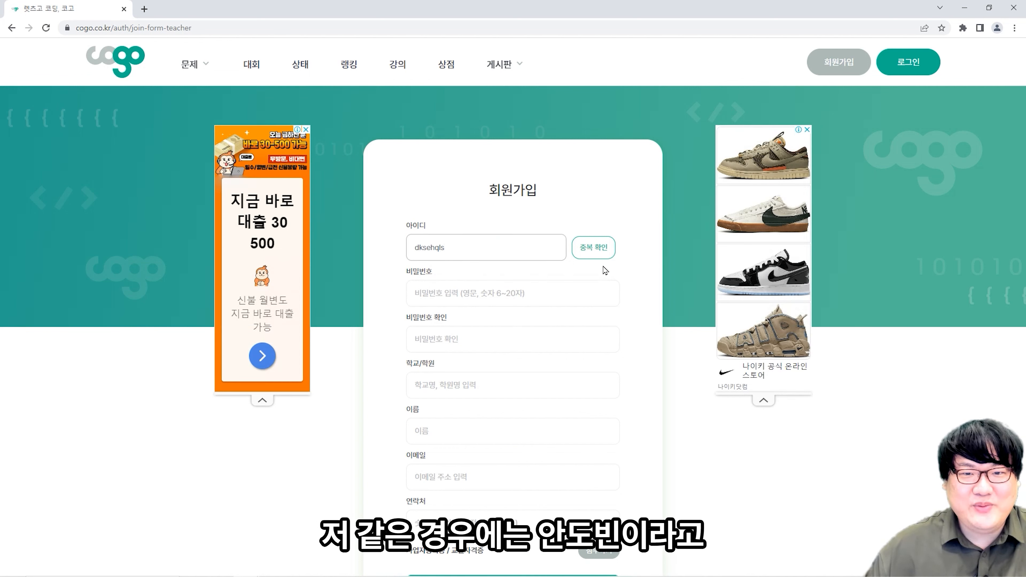
click(588, 252)
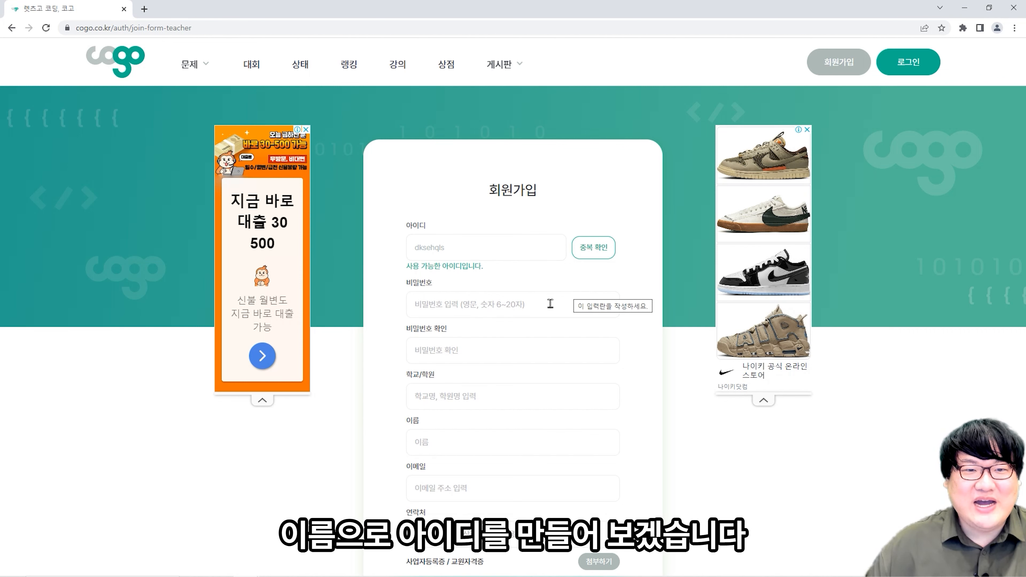
- Enter the account password in 비밀번호 and again in 비밀번호 확인
click(544, 308)
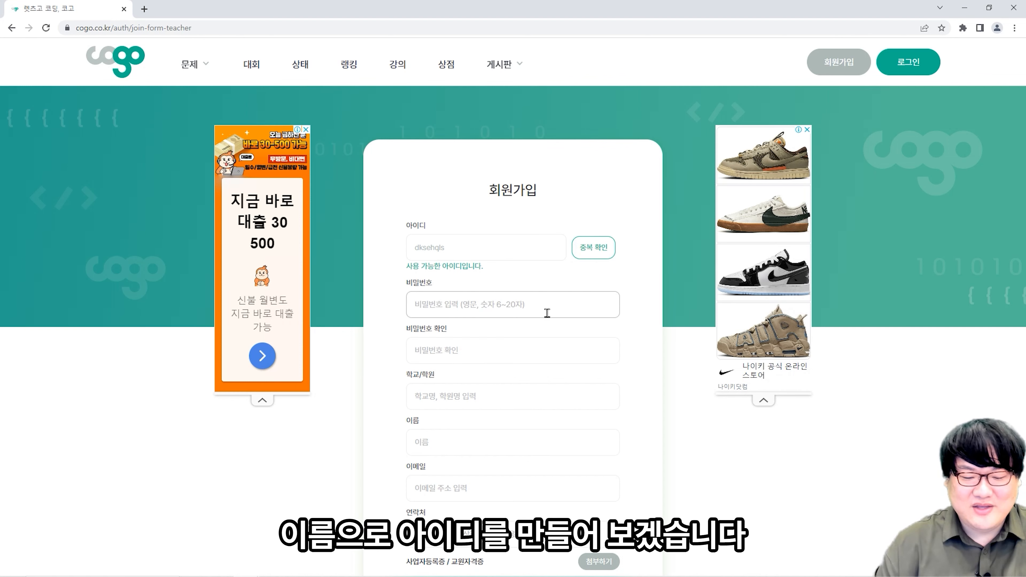
text(••••••••••)
key(Tab)
text(•••••••)
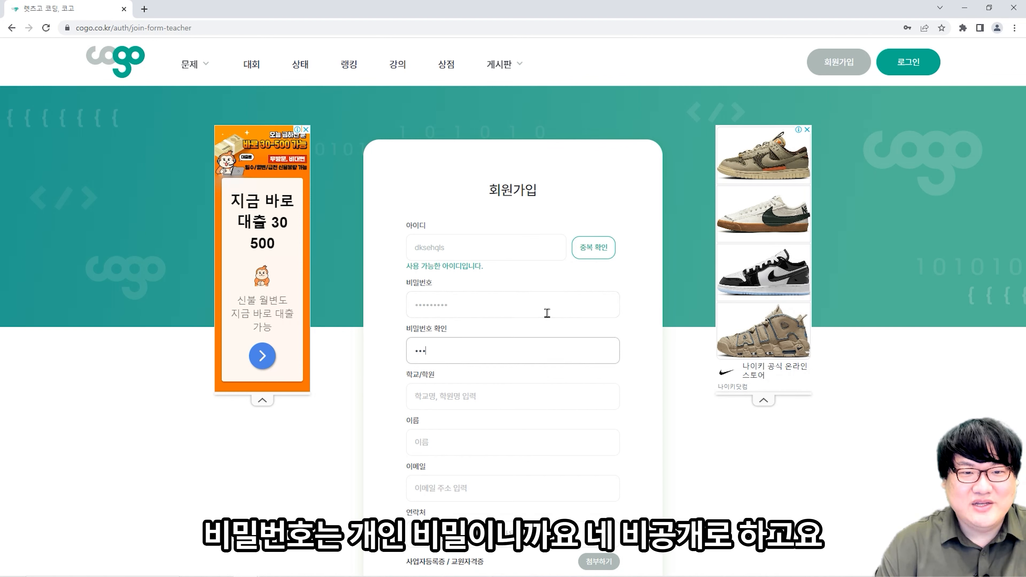
text(••)
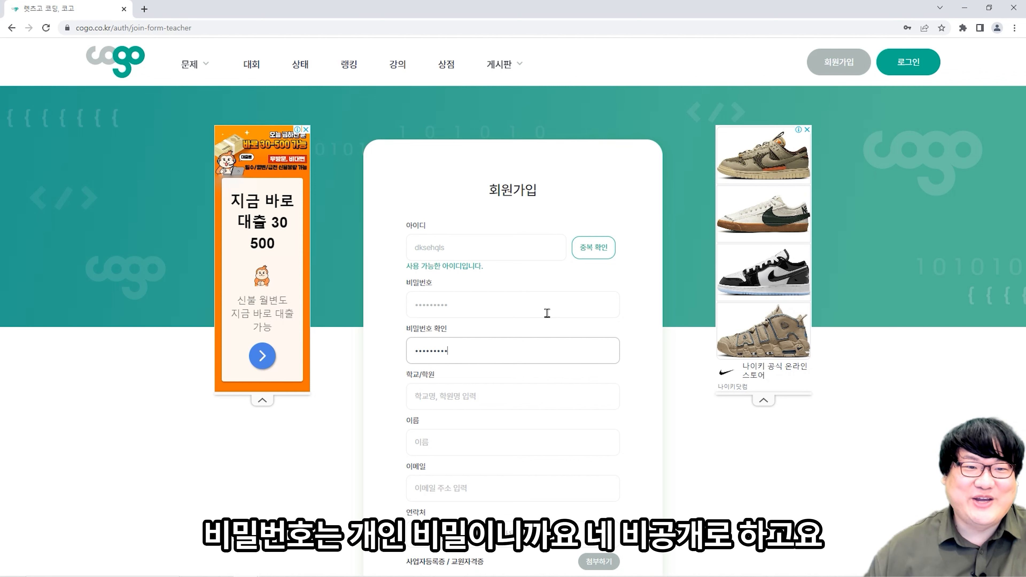
scroll(605, 291, down, 1)
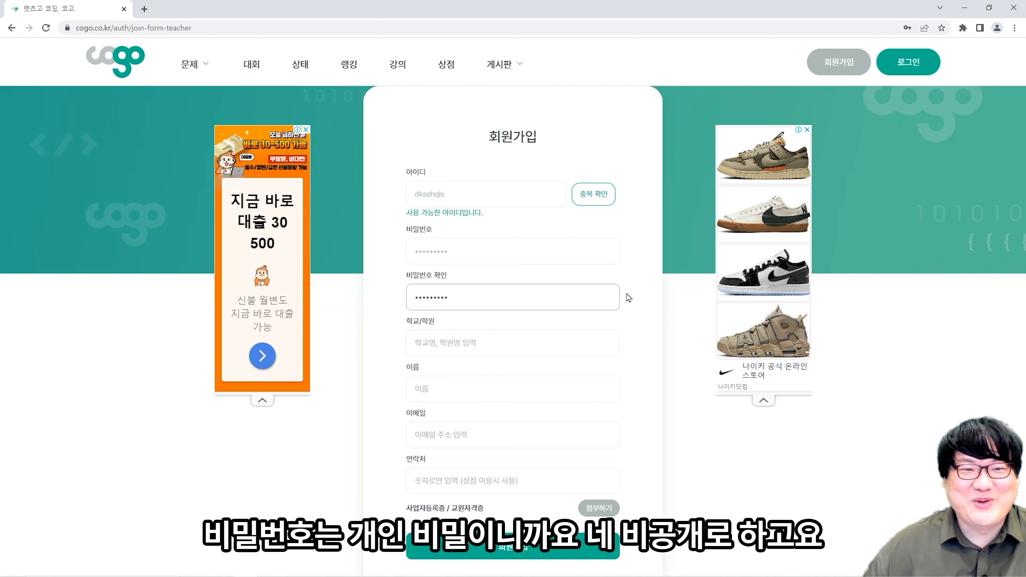
scroll(629, 298, down, 1)
- Enter 코고 학교 as the school/academy name
click(552, 290)
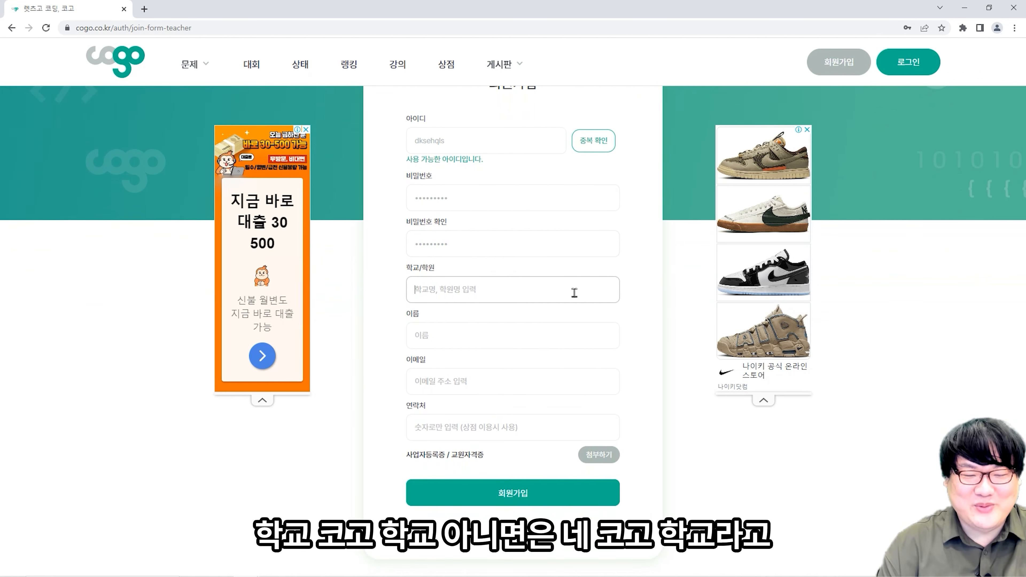
text(코고 학교)
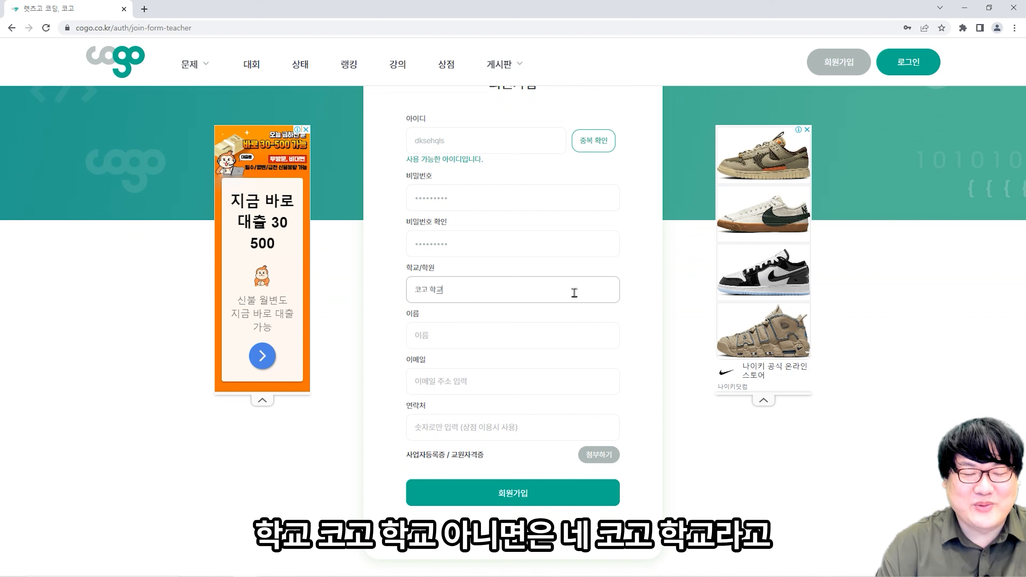
key(BackSpace)
key(BackSpace)
key(BackSpace)
key(BackSpace)
key(BackSpace)
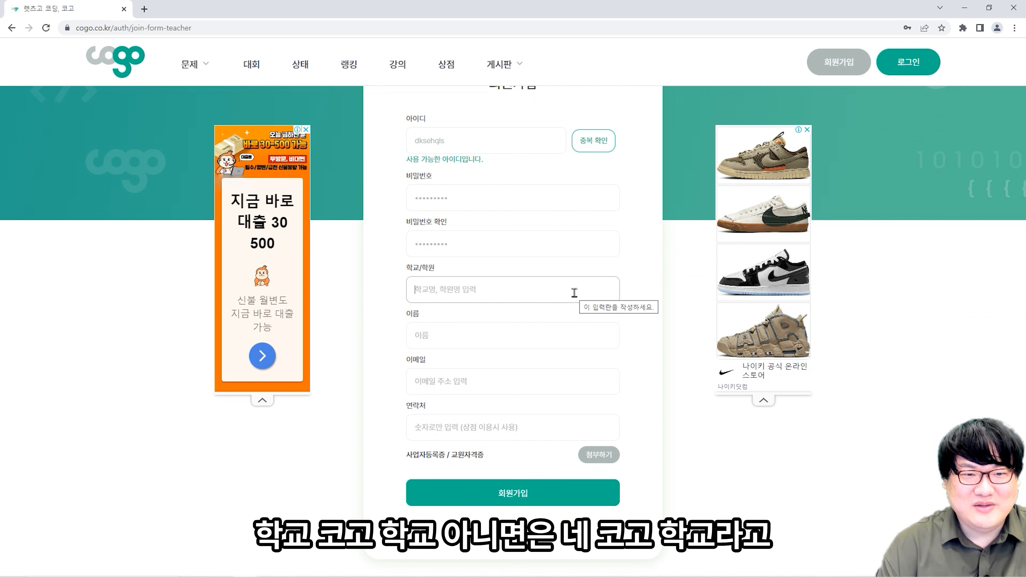
text(ㅋㅗ)
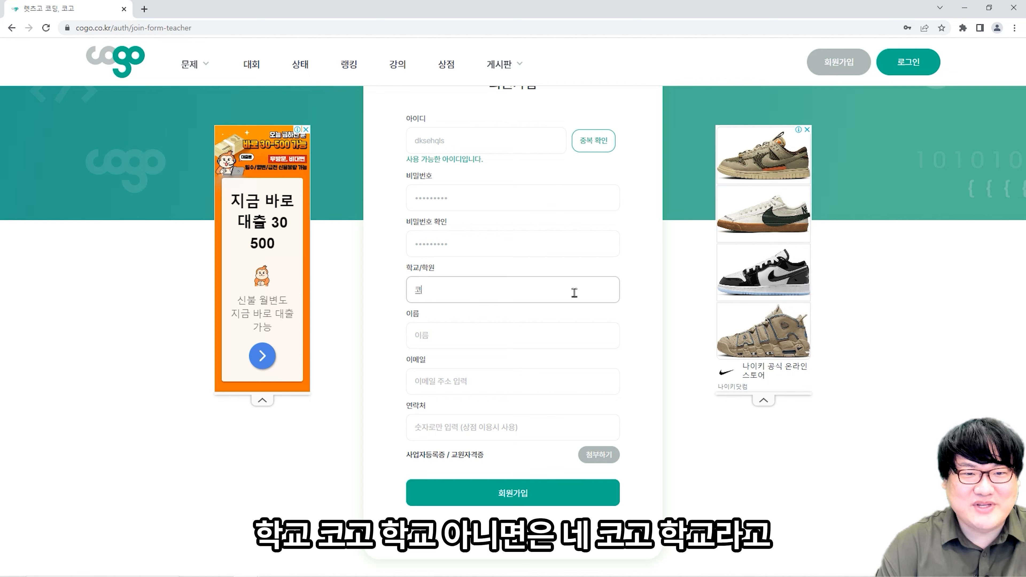
text(고 학원)
key(BackSpace)
key(BackSpace)
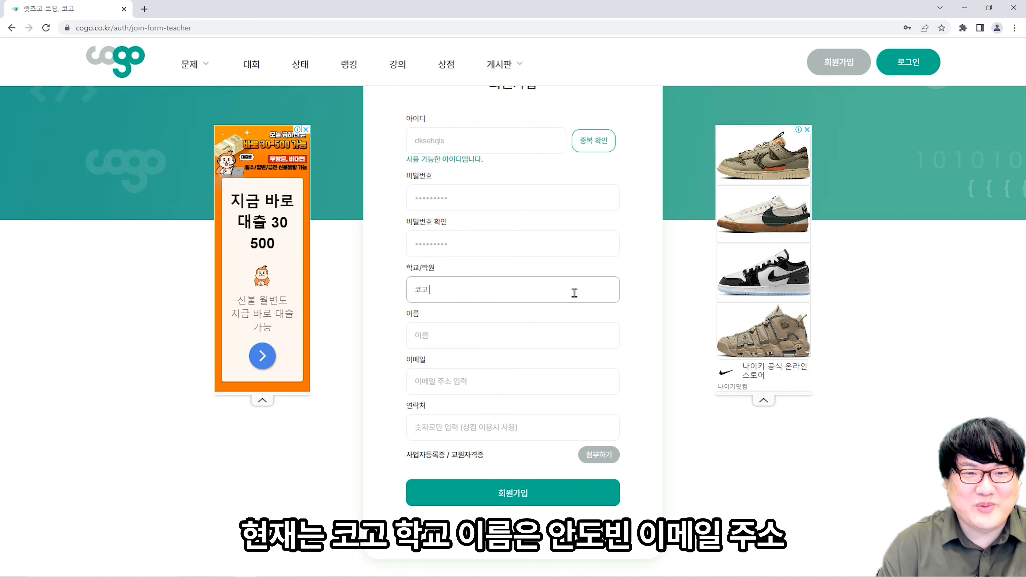
text(학교)
- Fill in the teacher's full name in the 이름 field
key(Tab)
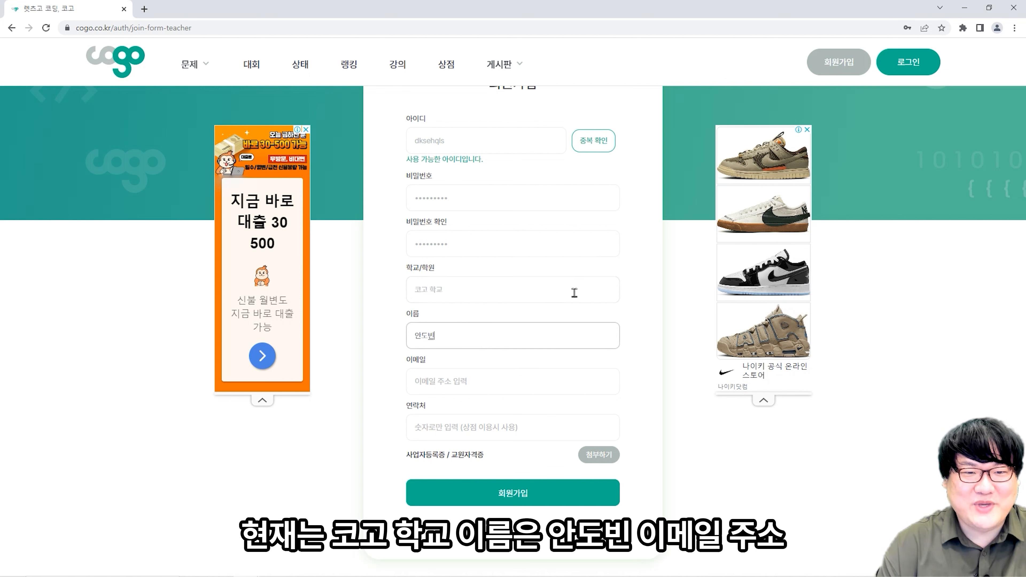
key(Tab)
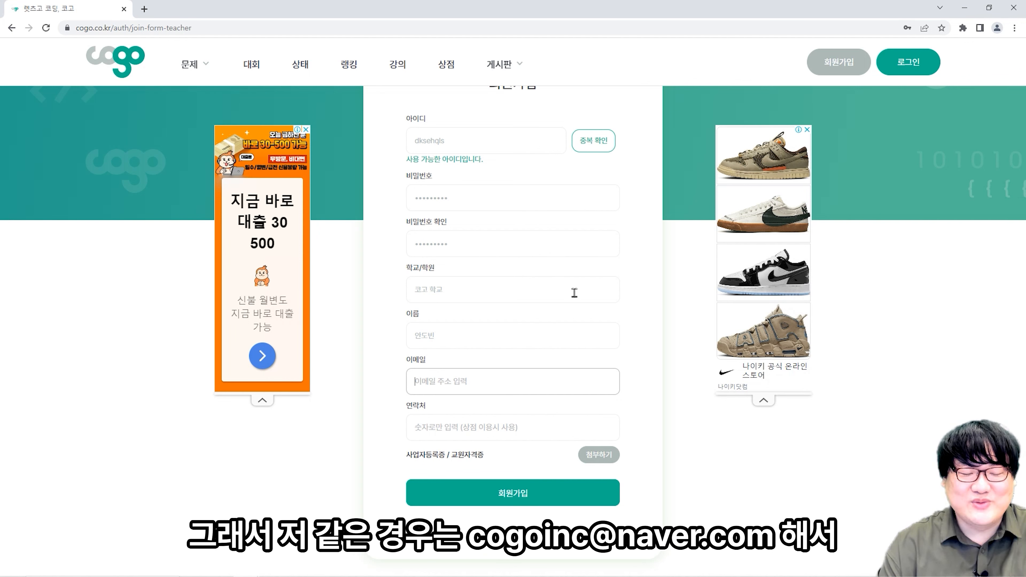
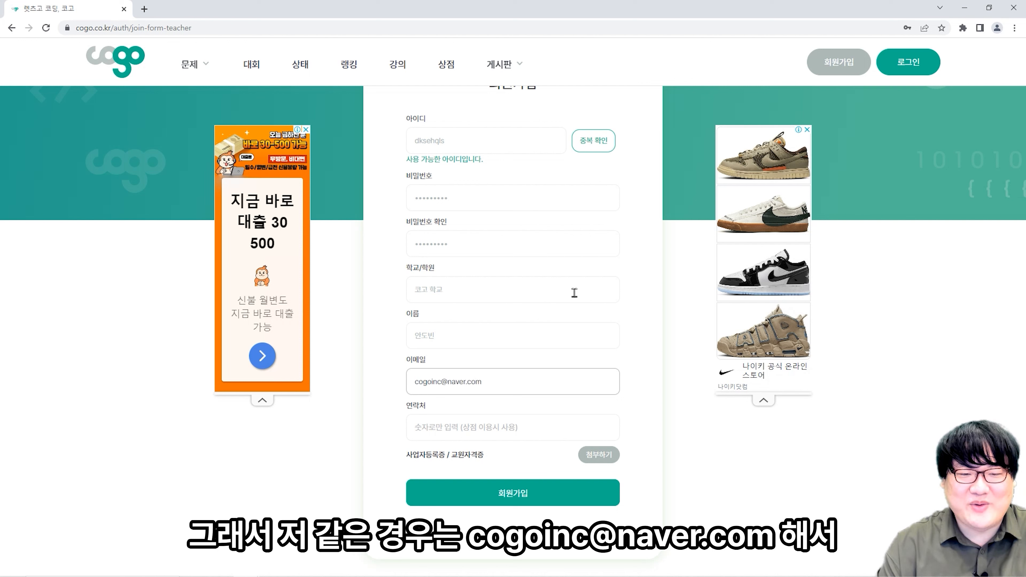
- Fill in the teacher's e-mail address and contact phone number, then review both entries
text(m)
key(Tab)
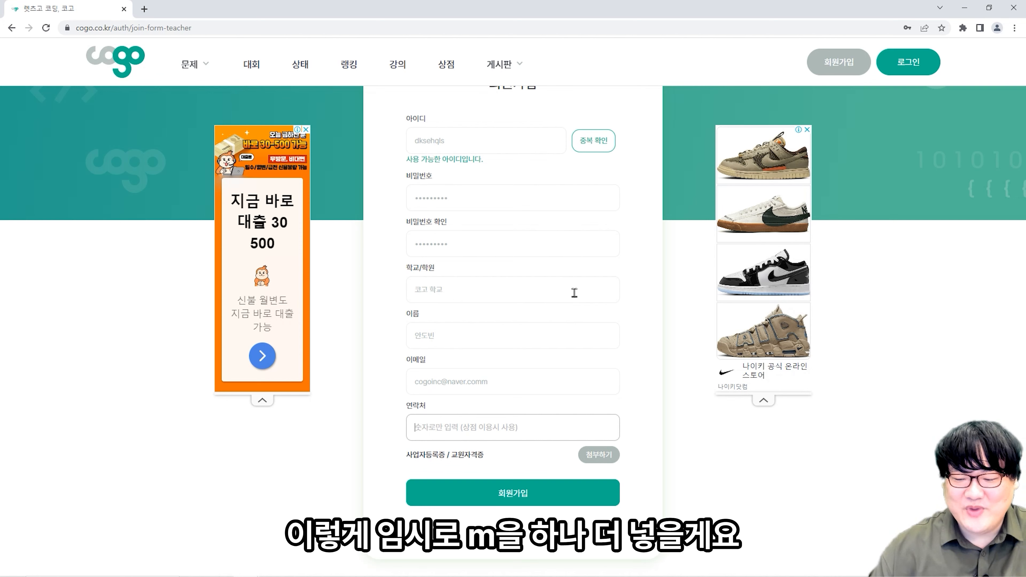
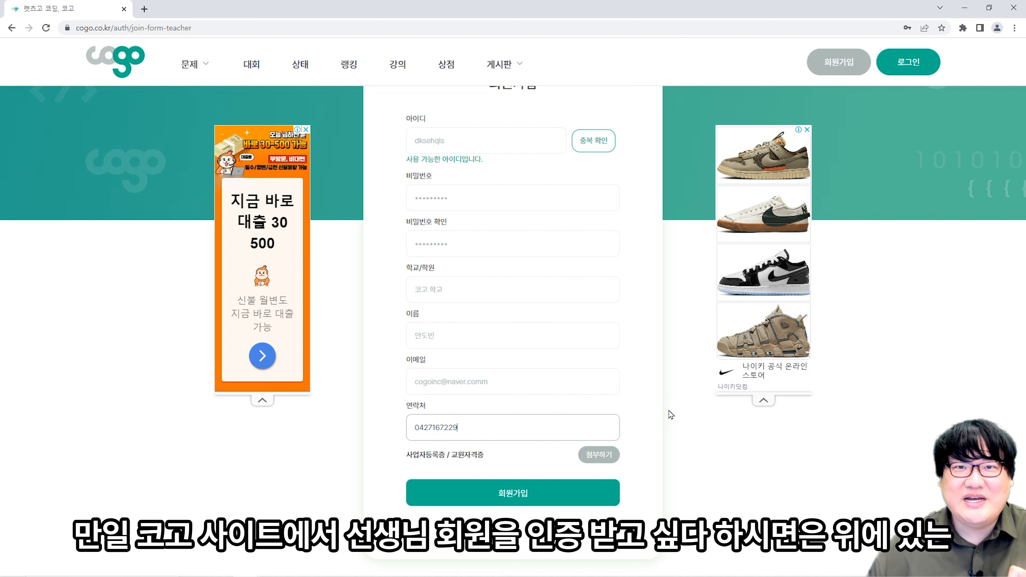
drag(524, 426, 423, 428)
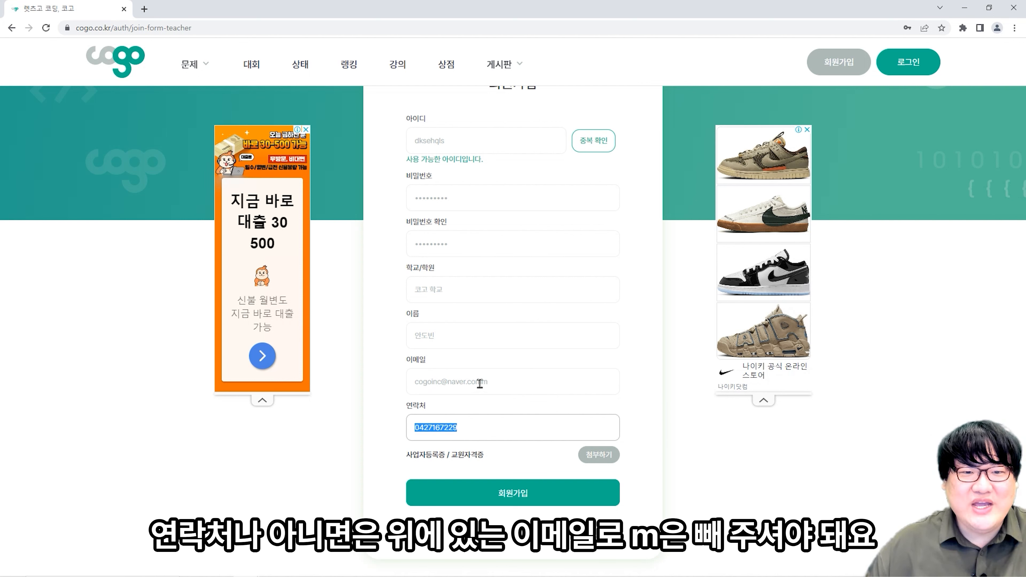
drag(482, 382, 435, 385)
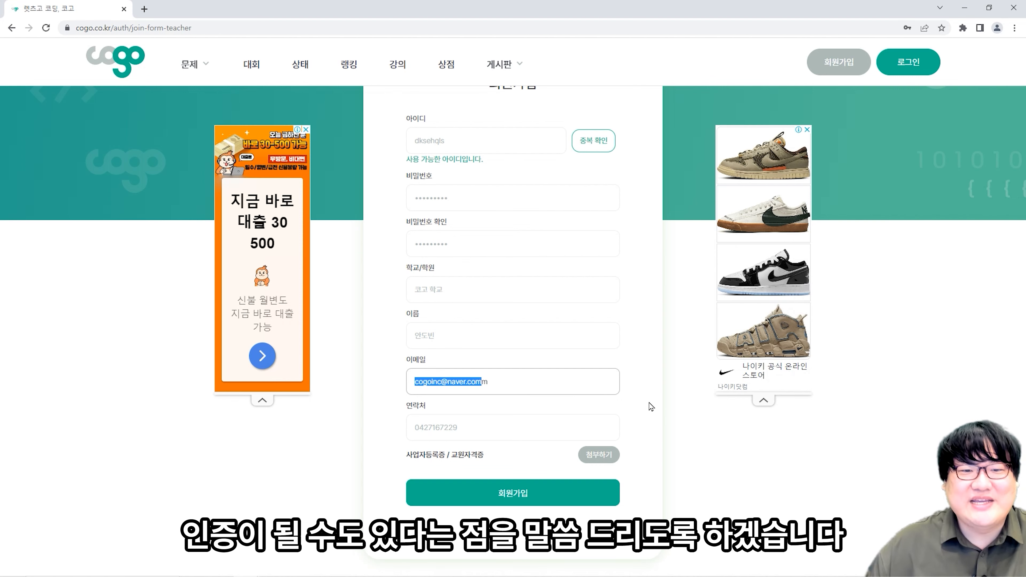
- Attach 사업자등록증명.pdf from the 사업자등록증명 folder and submit the teacher registration
click(612, 456)
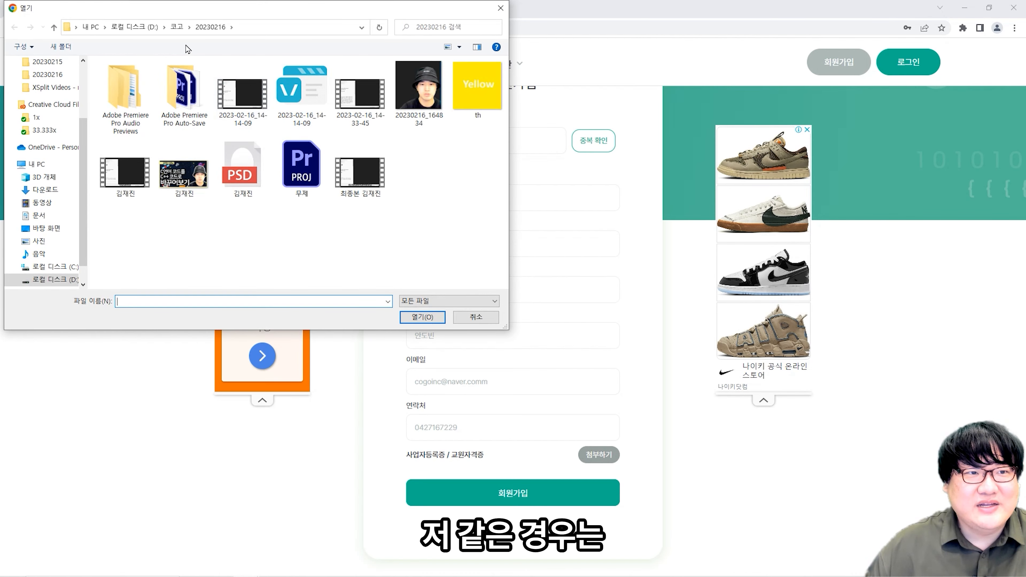
click(179, 32)
scroll(379, 152, down, 2)
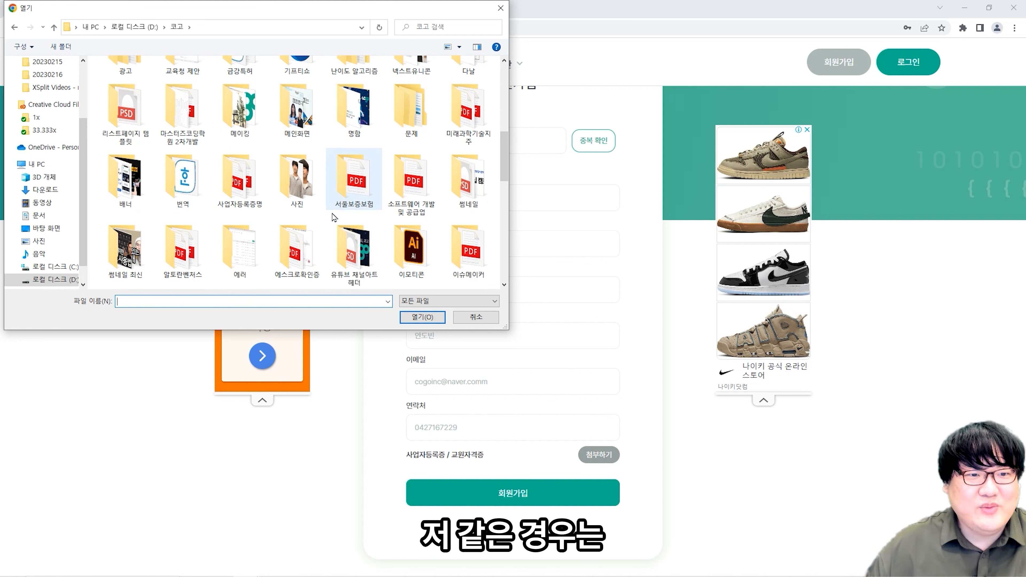
double_click(253, 200)
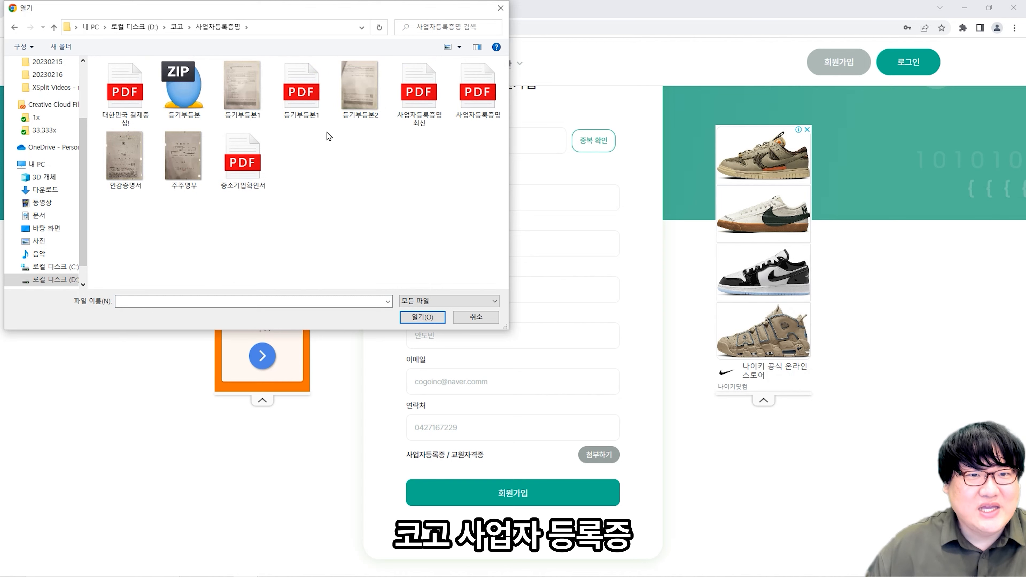
double_click(485, 115)
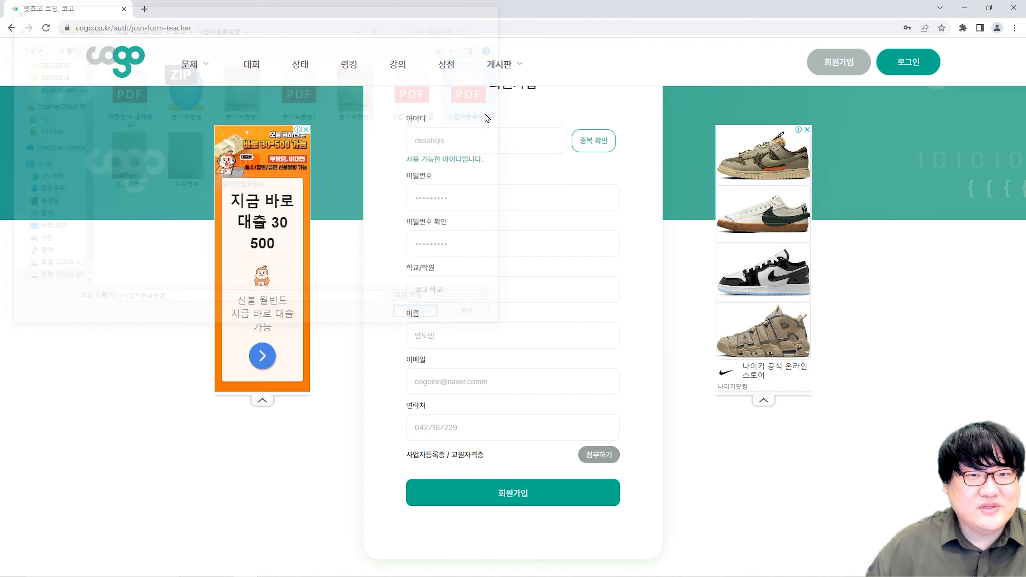
click(578, 500)
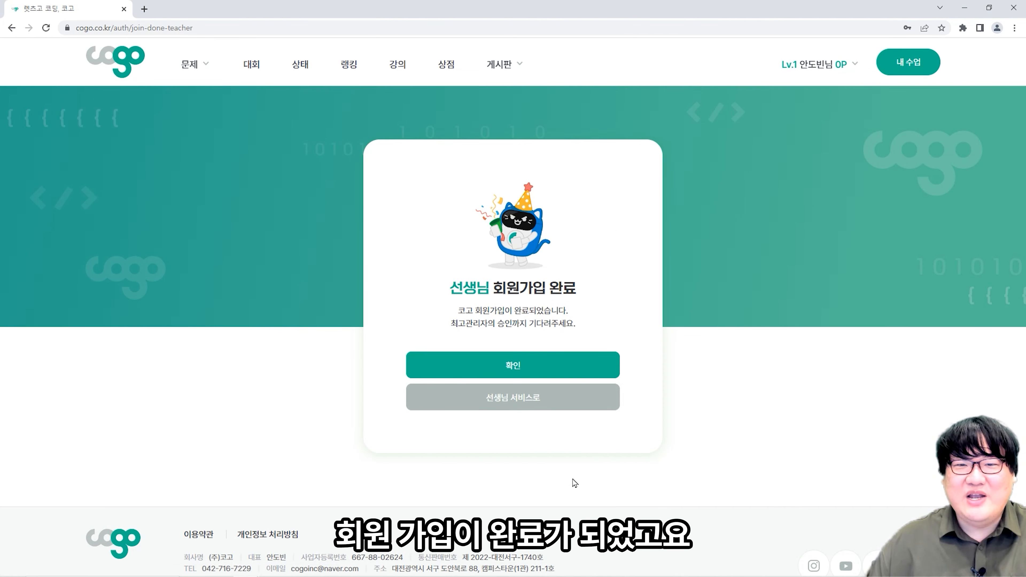
- Confirm sign-up completion and switch to 관리자 모드 from the account menu
click(539, 372)
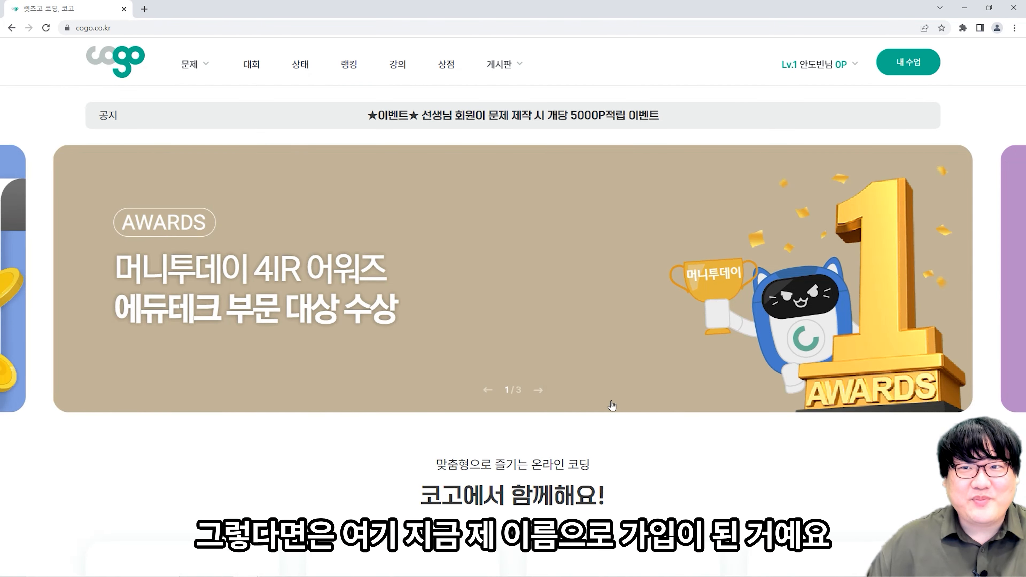
click(828, 69)
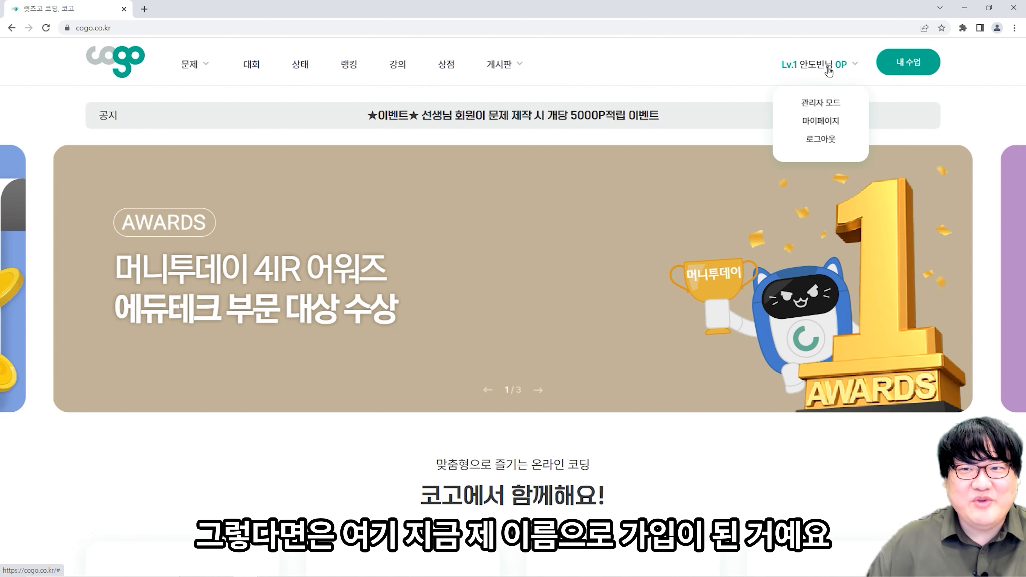
click(833, 102)
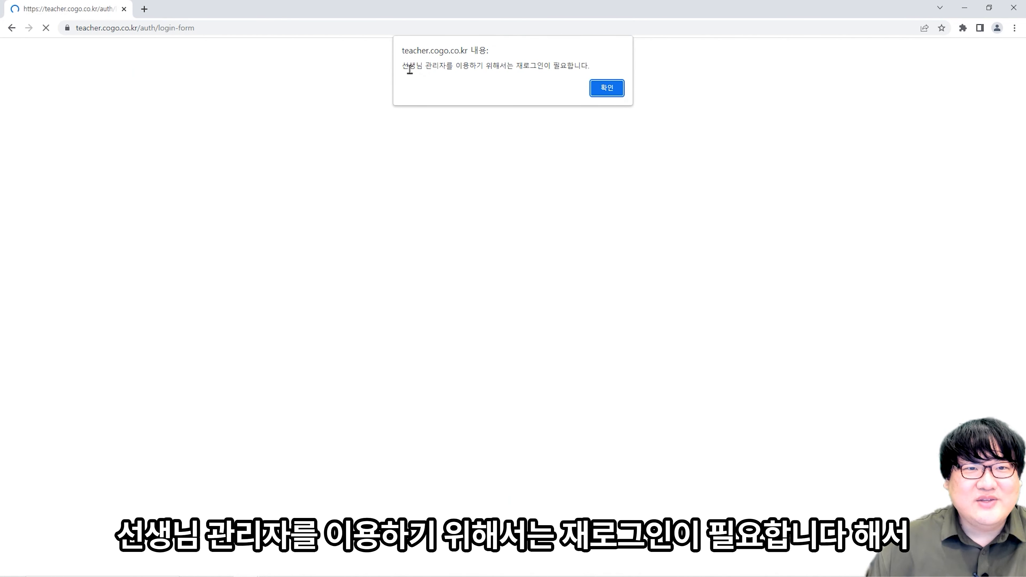
- Try logging in with the new teacher ID and password; dismiss the login-not-allowed alert
drag(406, 70, 588, 62)
click(607, 87)
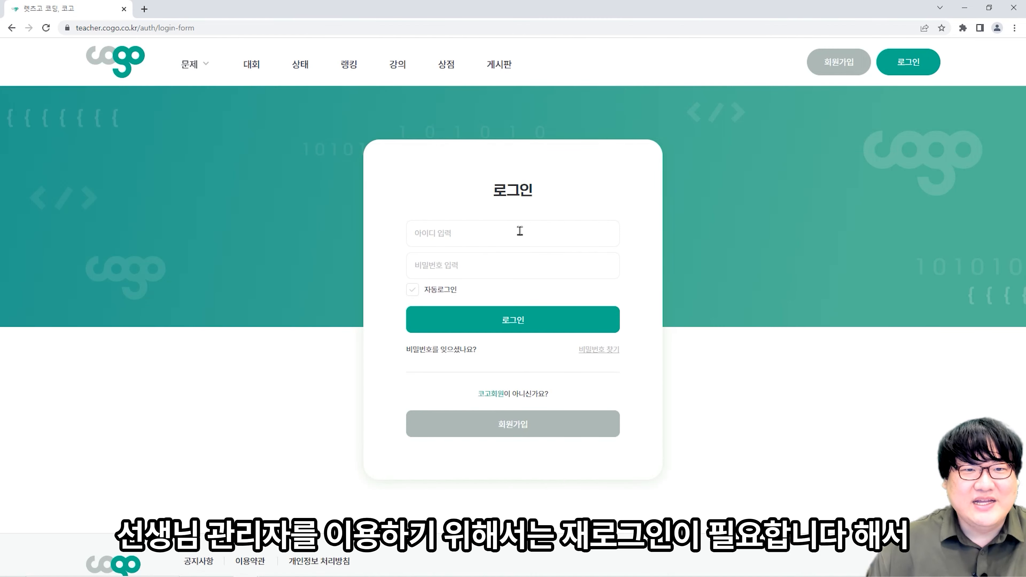
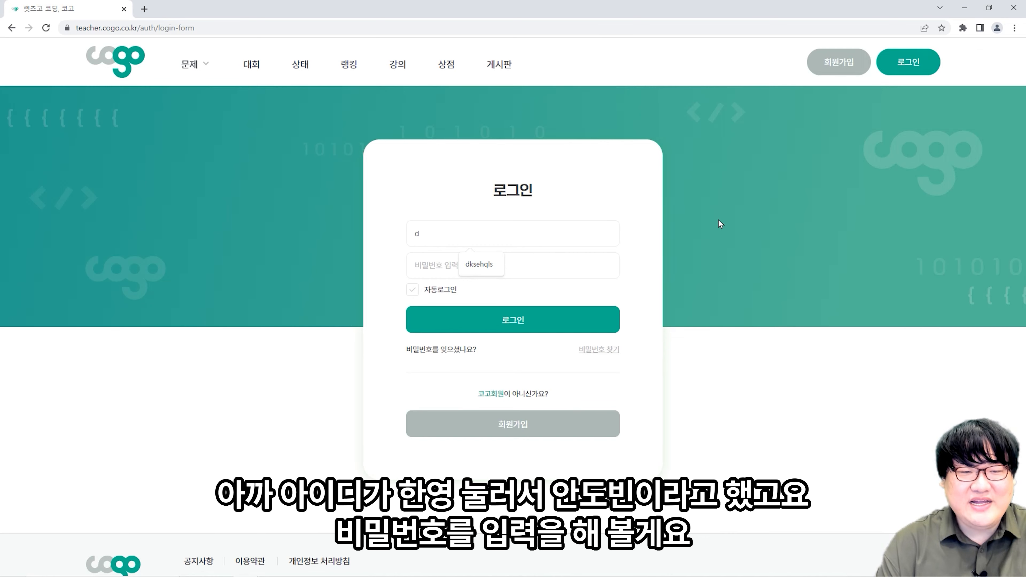
key(Tab)
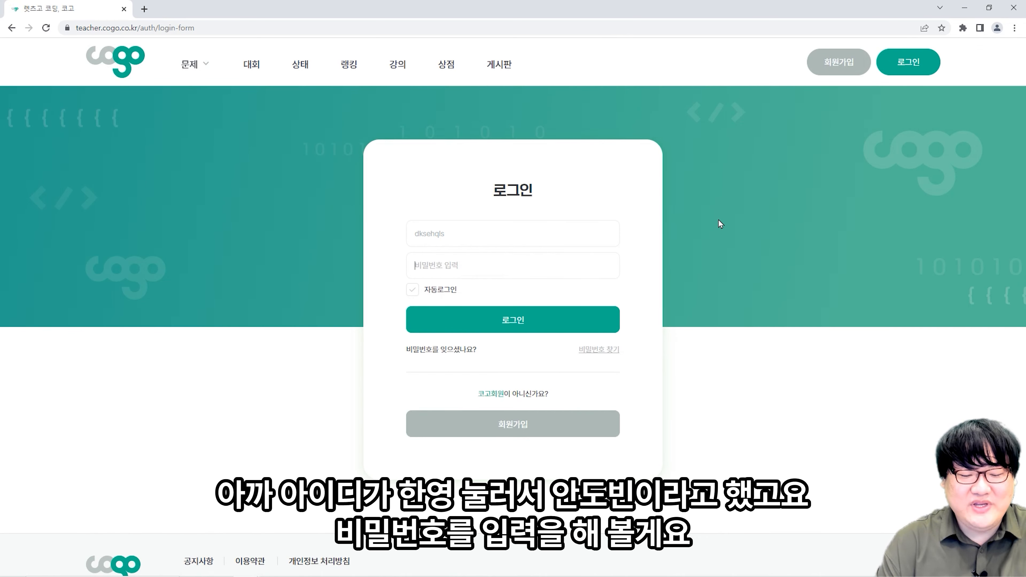
text(*********)
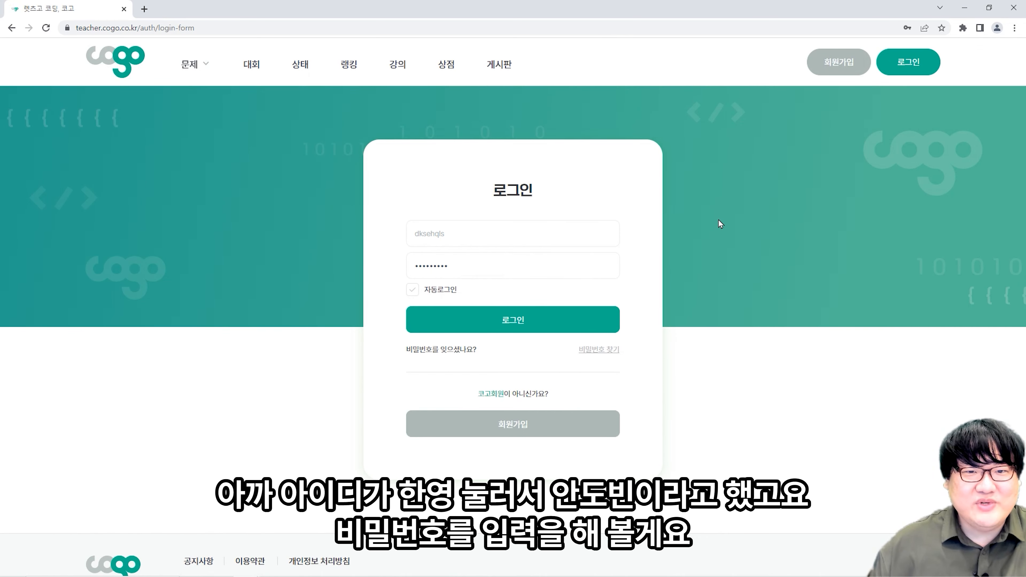
click(569, 315)
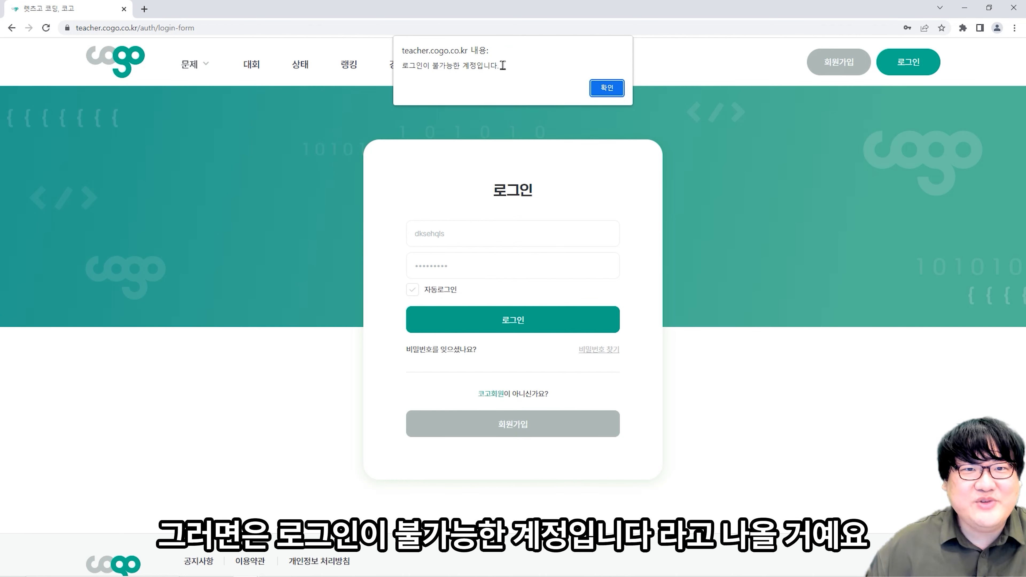
drag(502, 65, 400, 66)
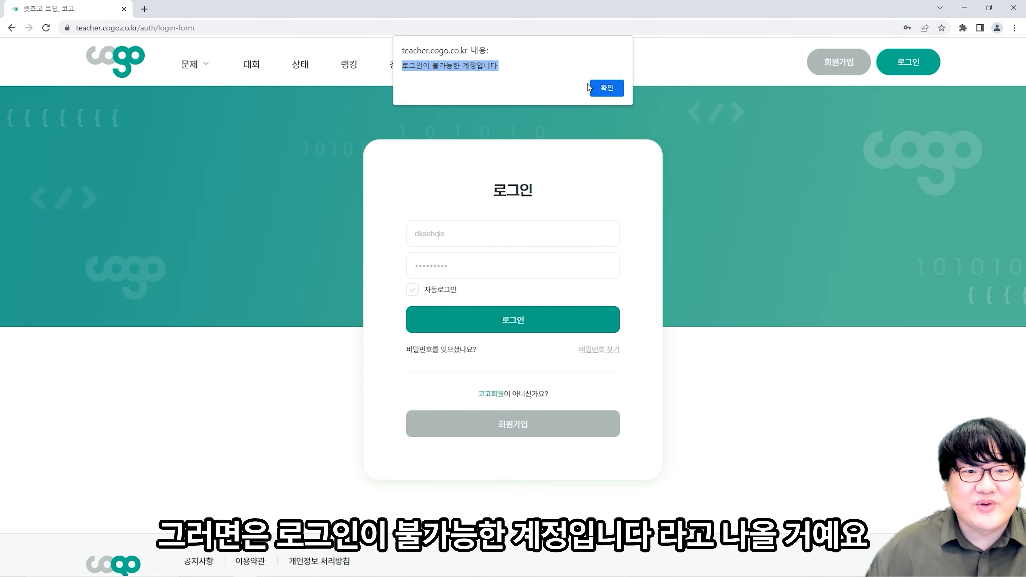
click(606, 88)
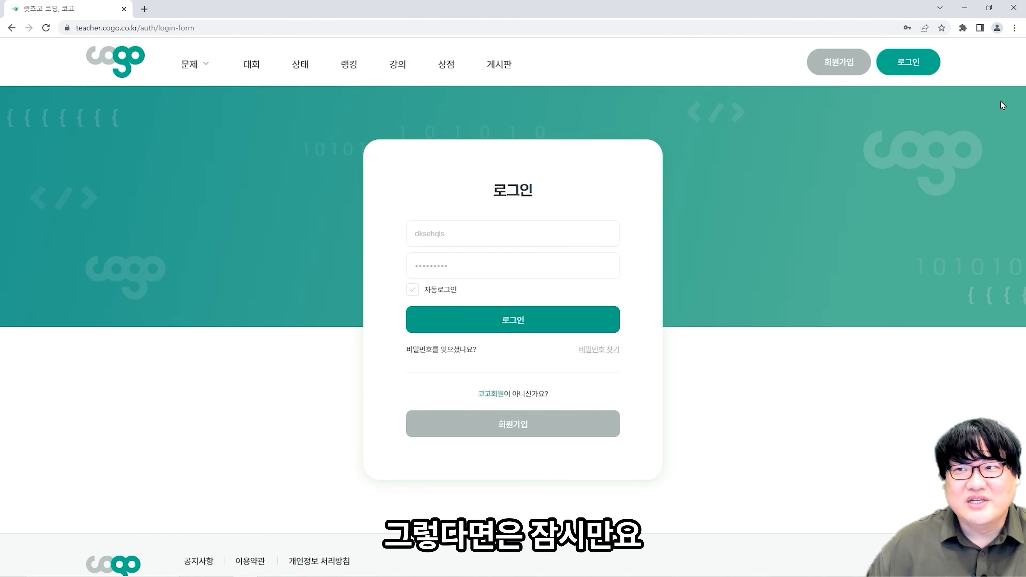
- After approval, reload and log in with the saved teacher ID and password
click(894, 67)
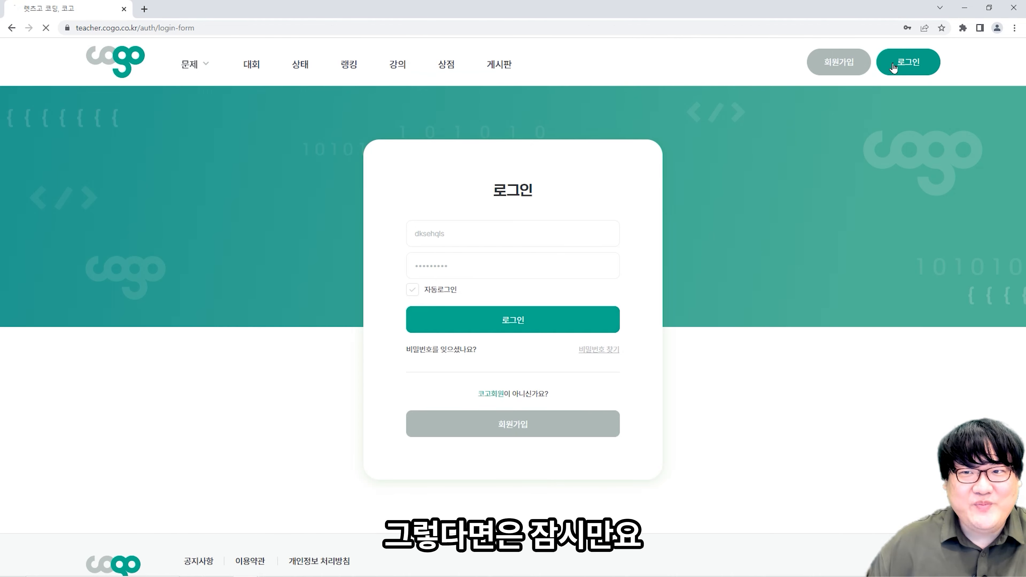
click(605, 88)
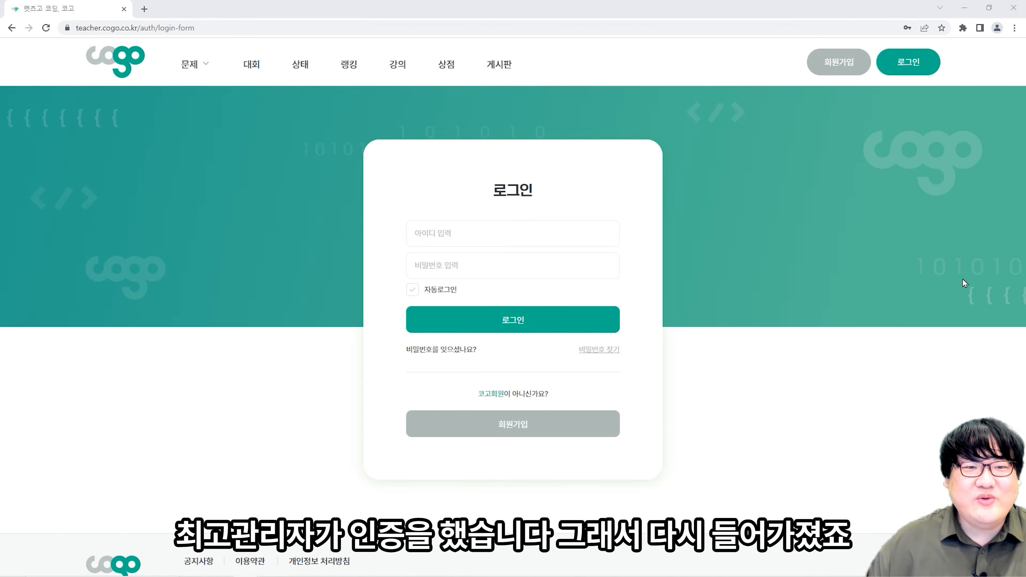
click(544, 233)
click(493, 264)
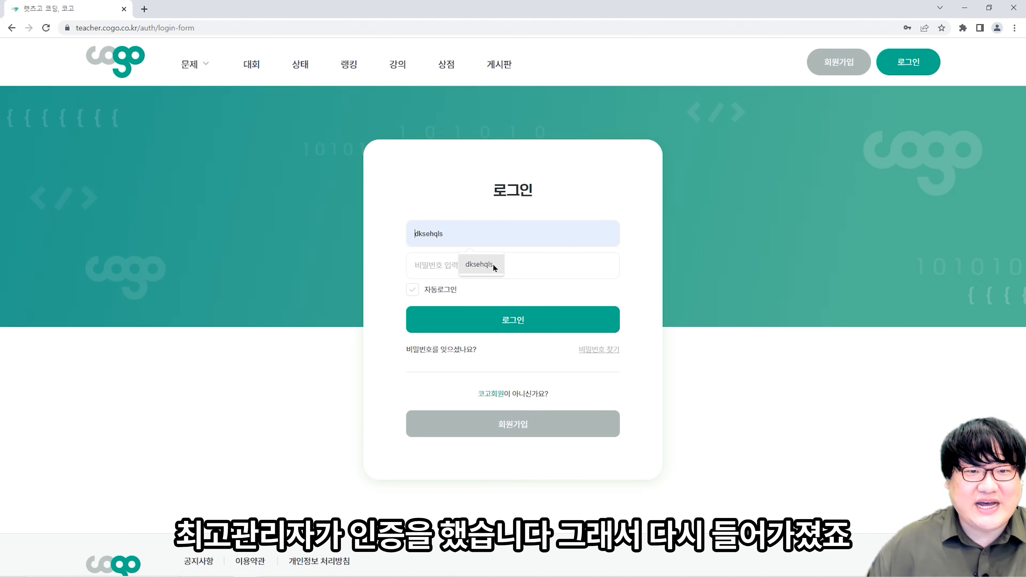
text(*********)
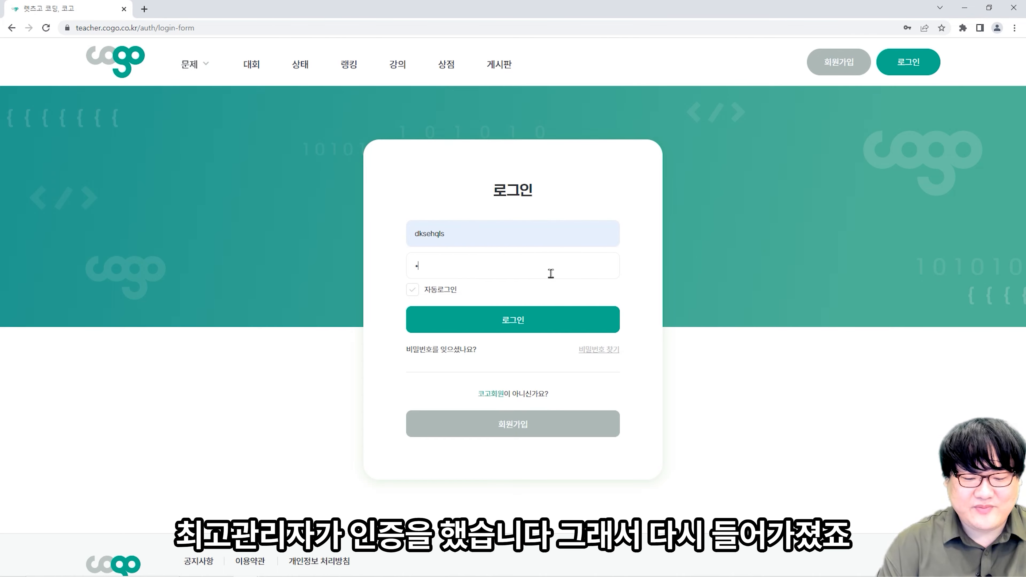
key(Return)
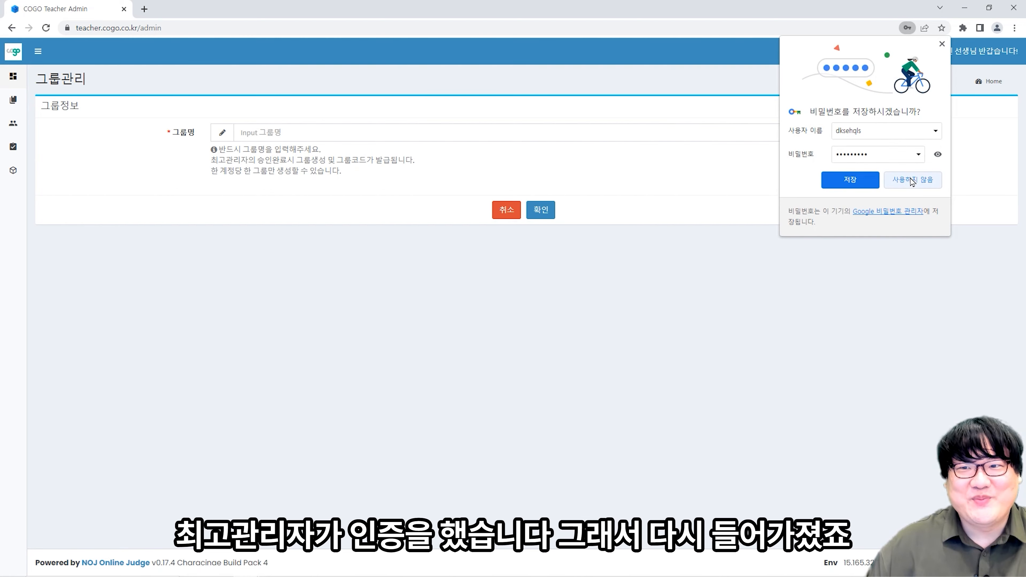
- Decline saving the password and create a group named for the teacher's class
click(899, 180)
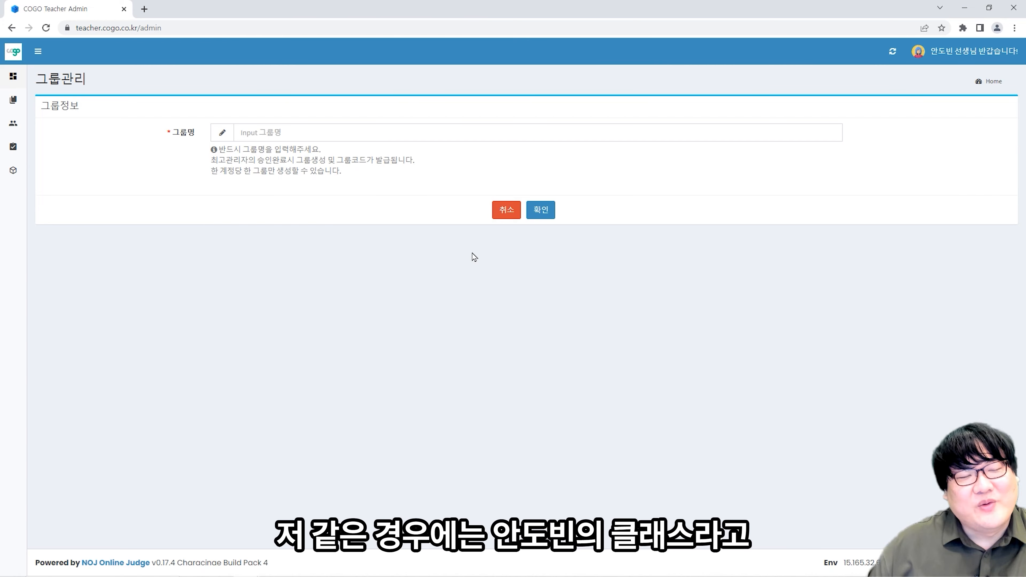
click(292, 134)
text(ㅇ)
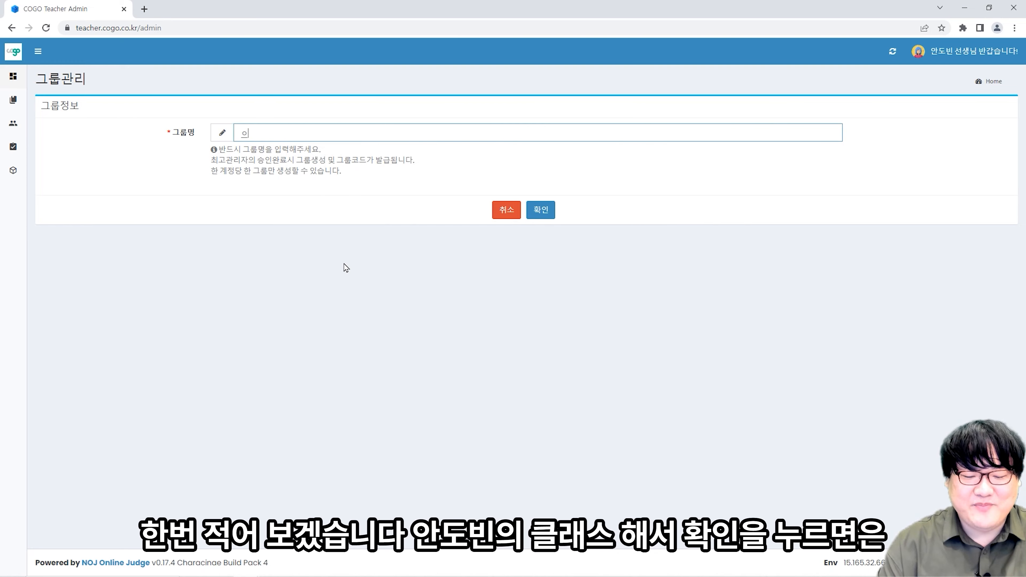
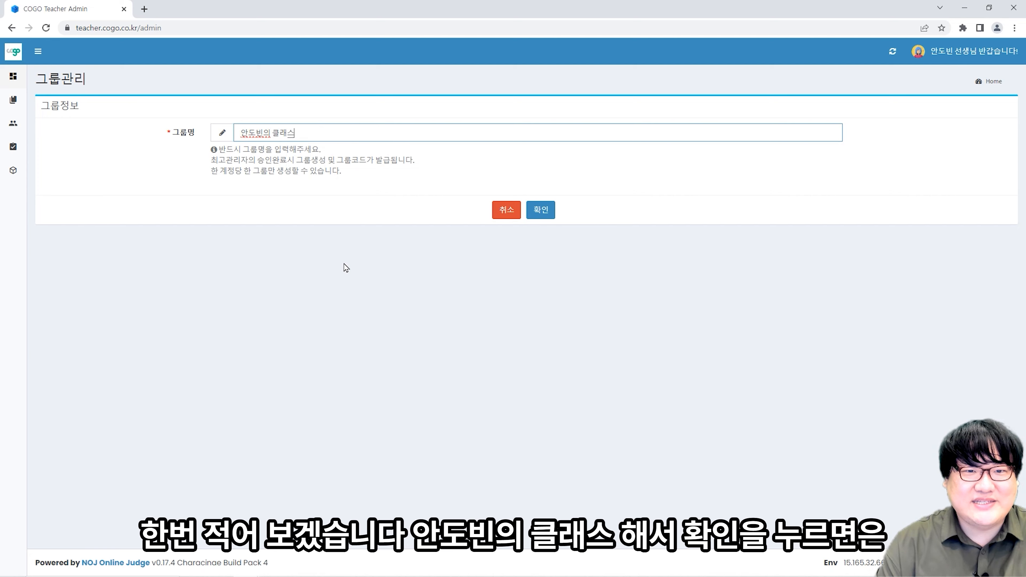
click(544, 217)
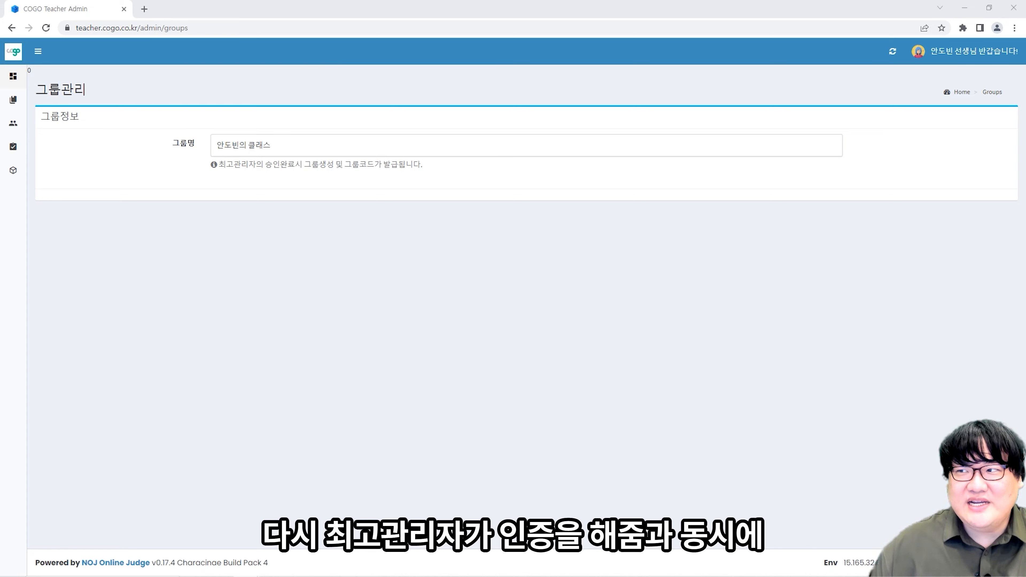
- View the group information page and its issued group code
mouse_move(8, 133)
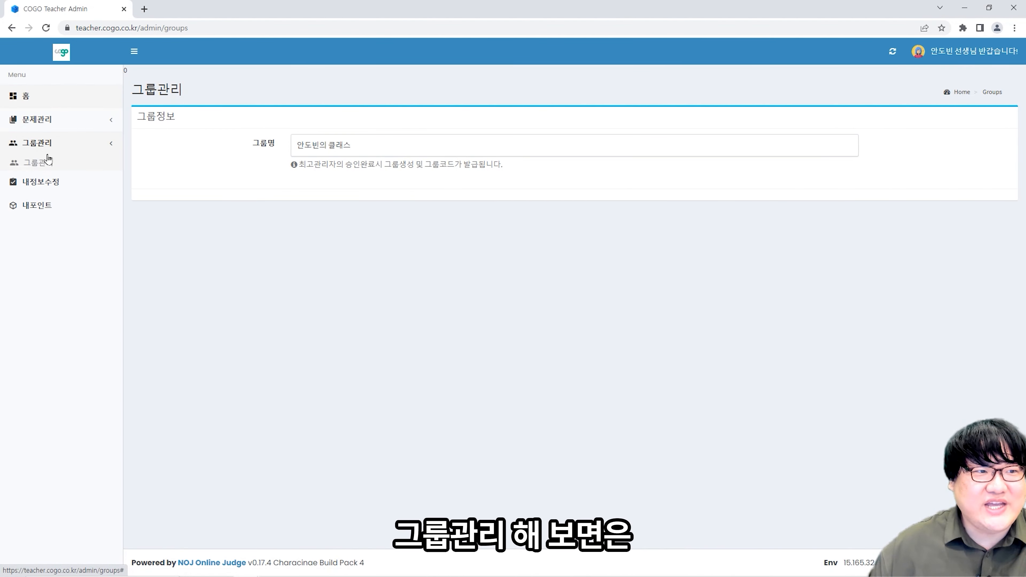
click(48, 162)
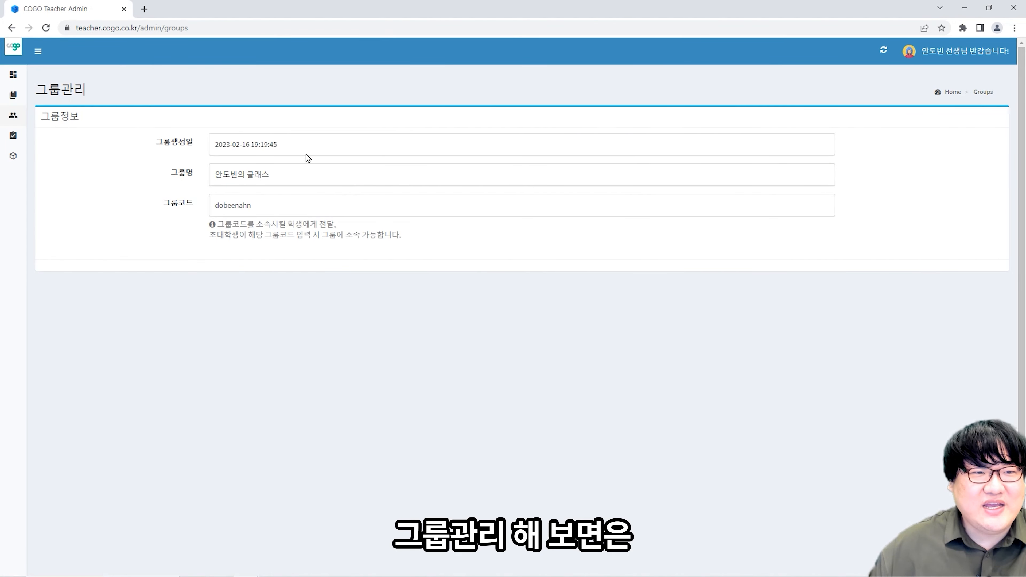
drag(259, 206, 212, 209)
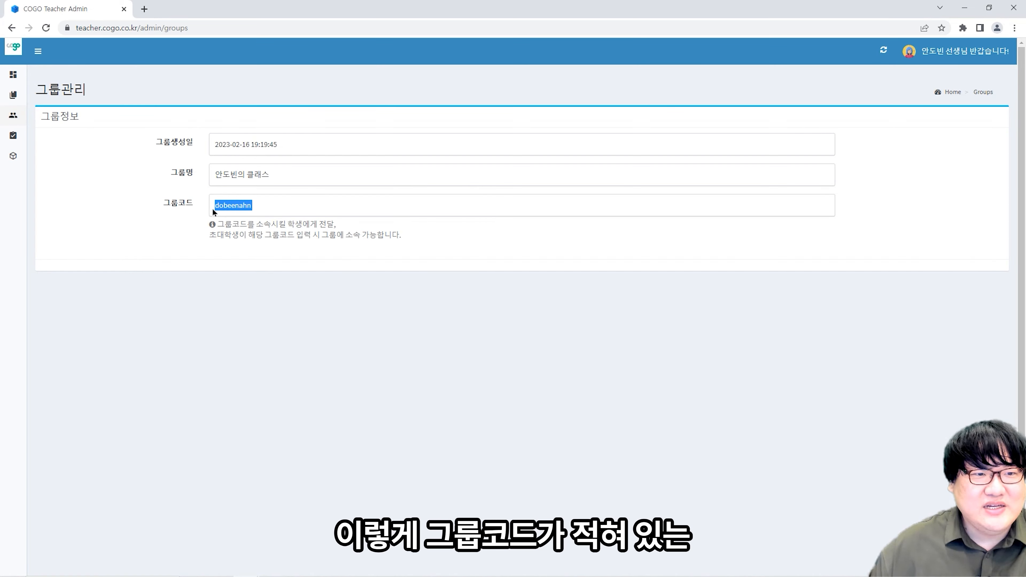
click(282, 183)
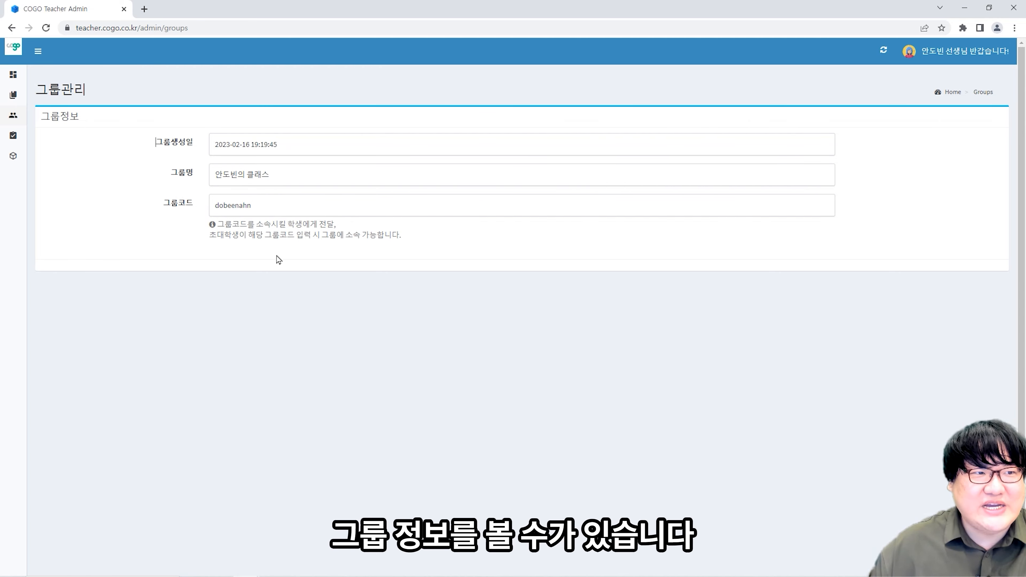
- Browse student approval, test management and profile pages, ending on 내포인트 showing 0 points
mouse_move(12, 118)
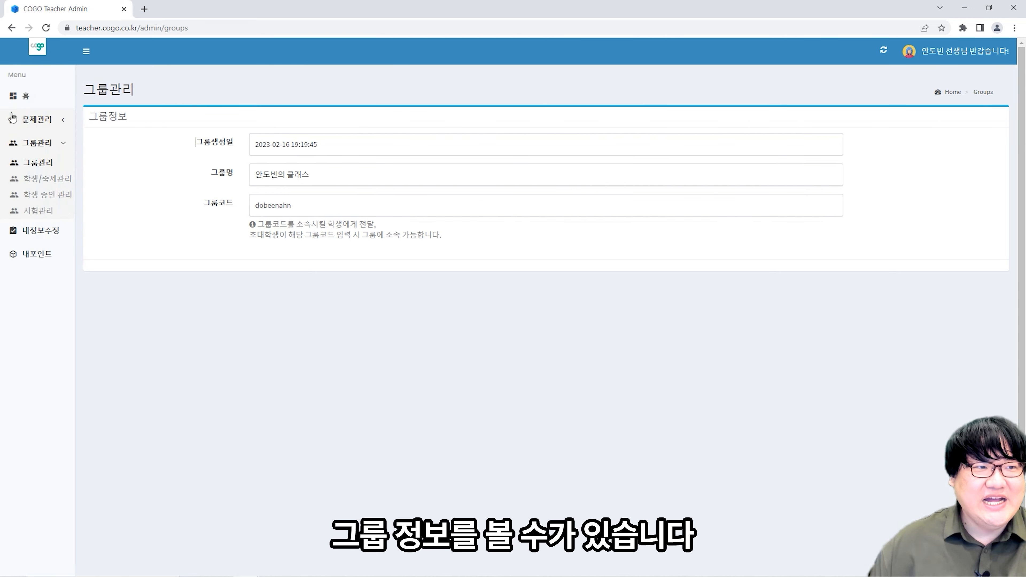
click(51, 182)
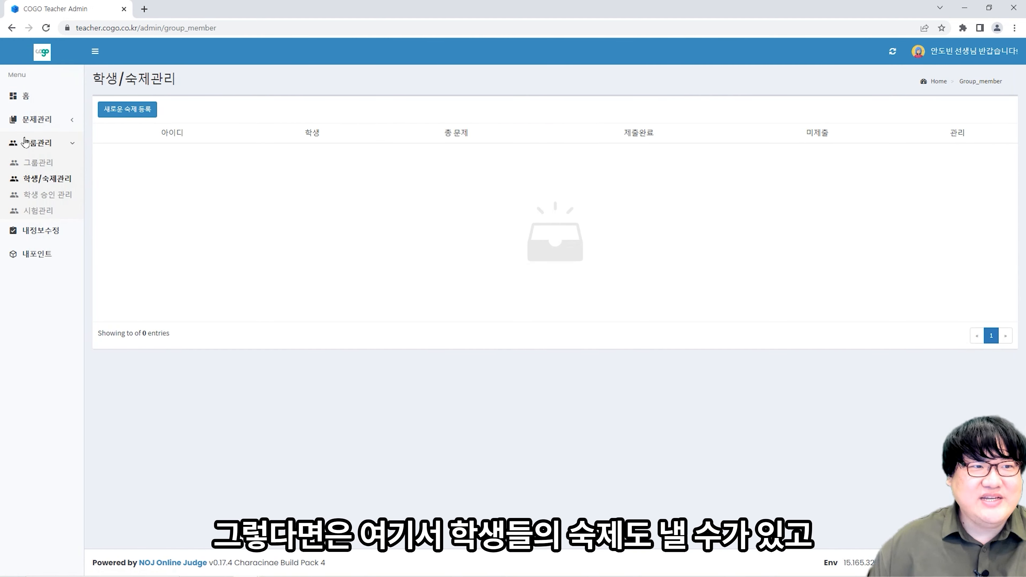
click(52, 197)
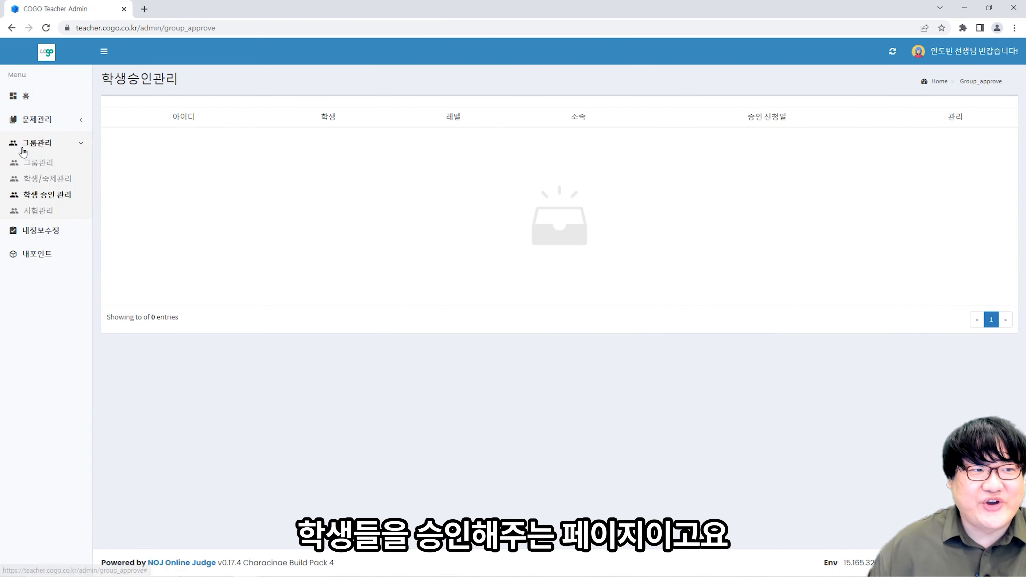
click(40, 213)
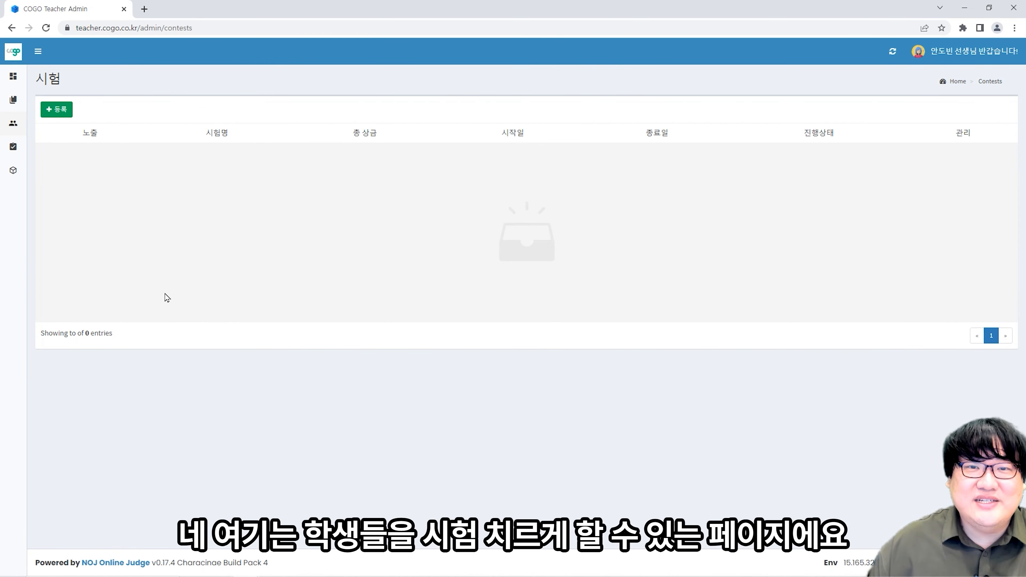
mouse_move(47, 204)
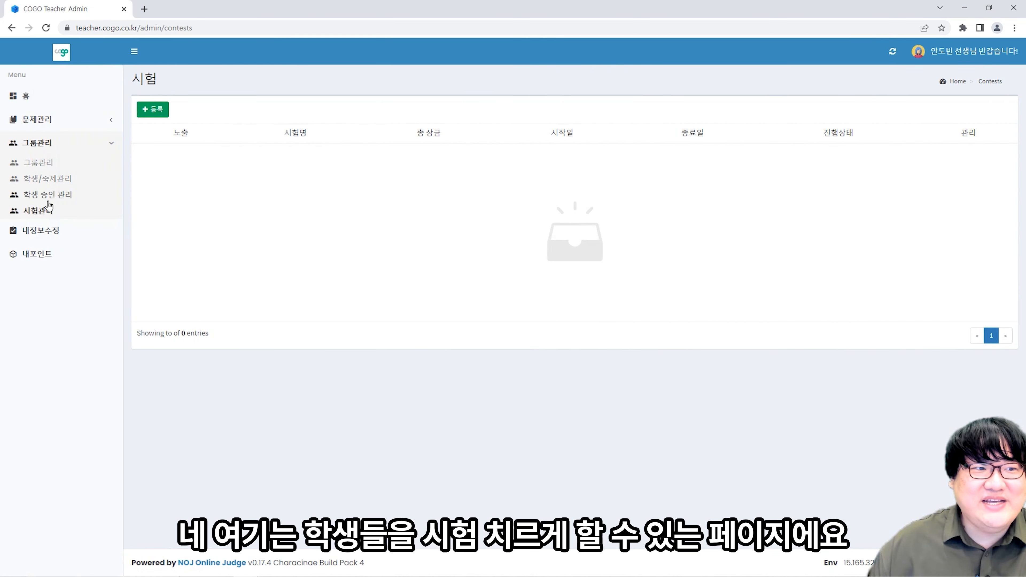
click(52, 237)
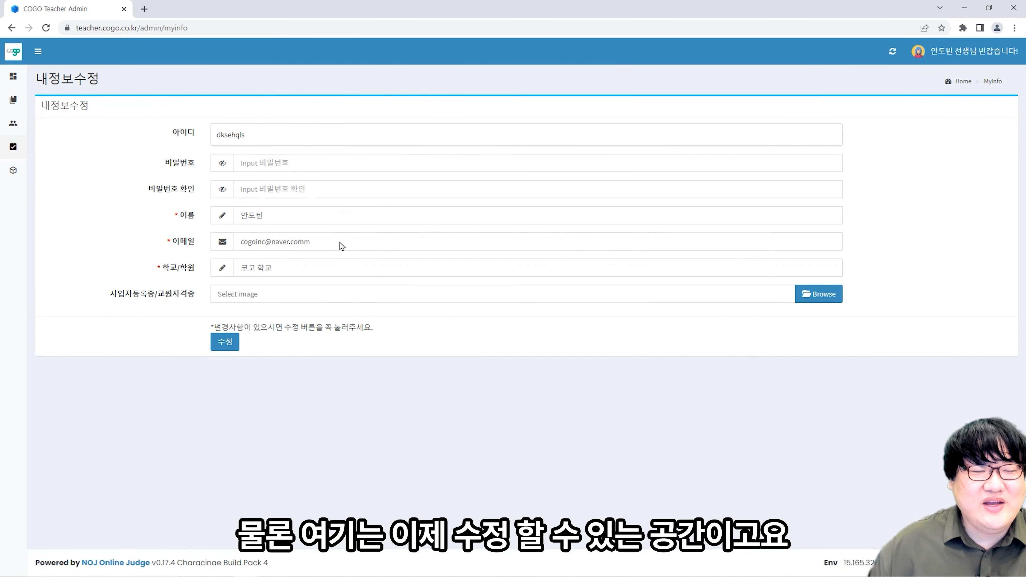
click(43, 197)
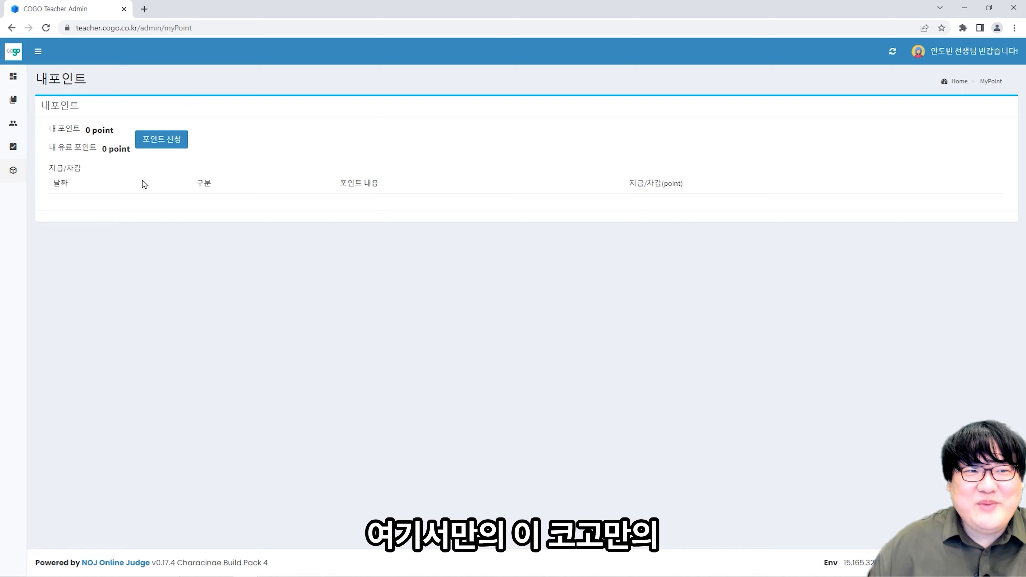
click(164, 140)
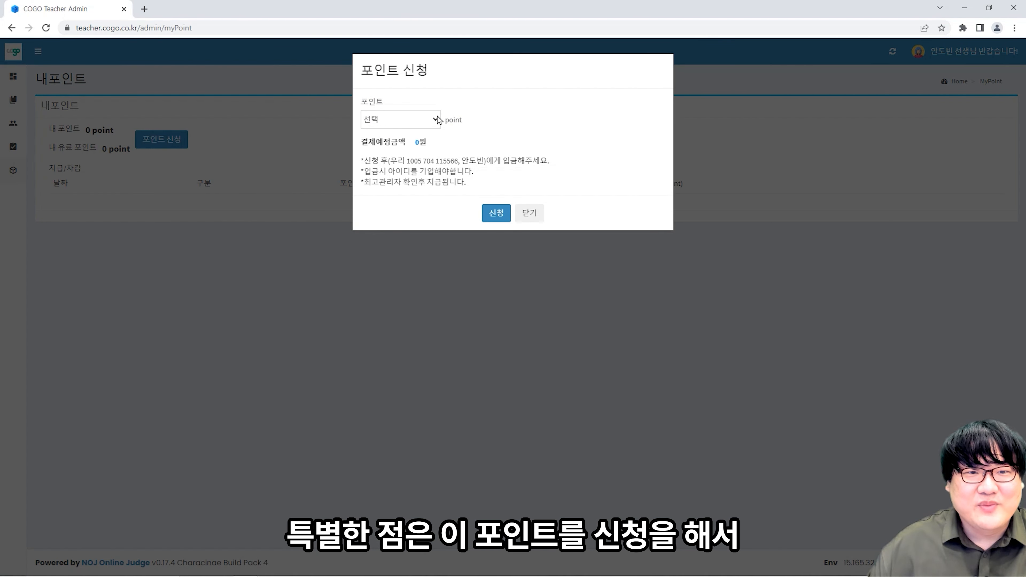
click(440, 120)
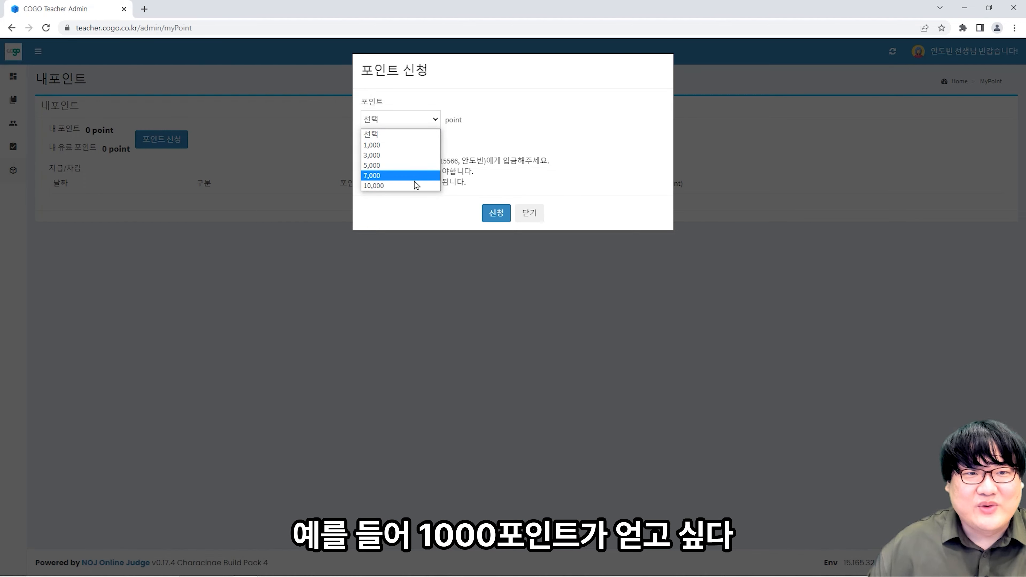
click(412, 145)
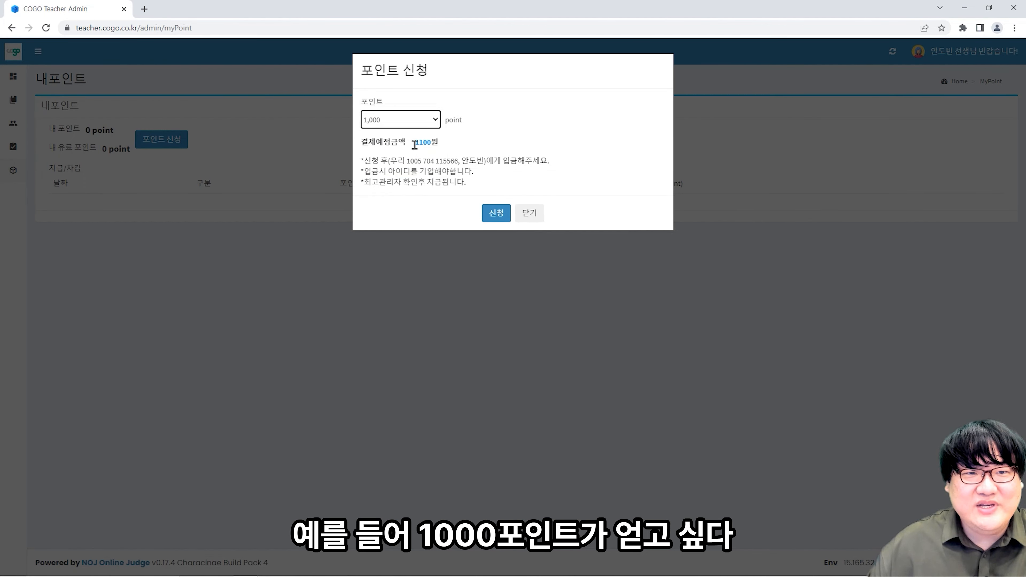
click(424, 121)
click(420, 155)
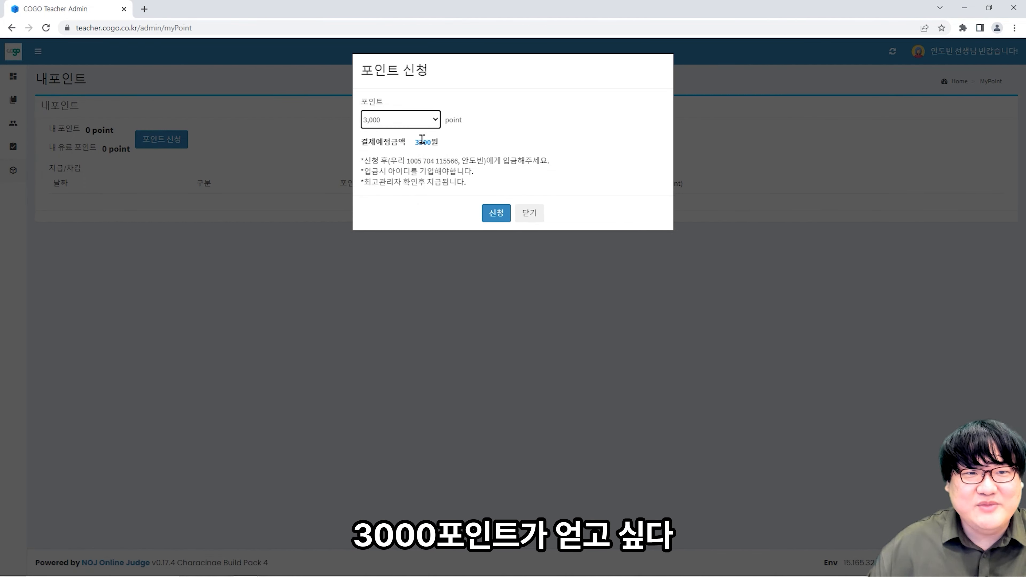
click(428, 123)
click(417, 167)
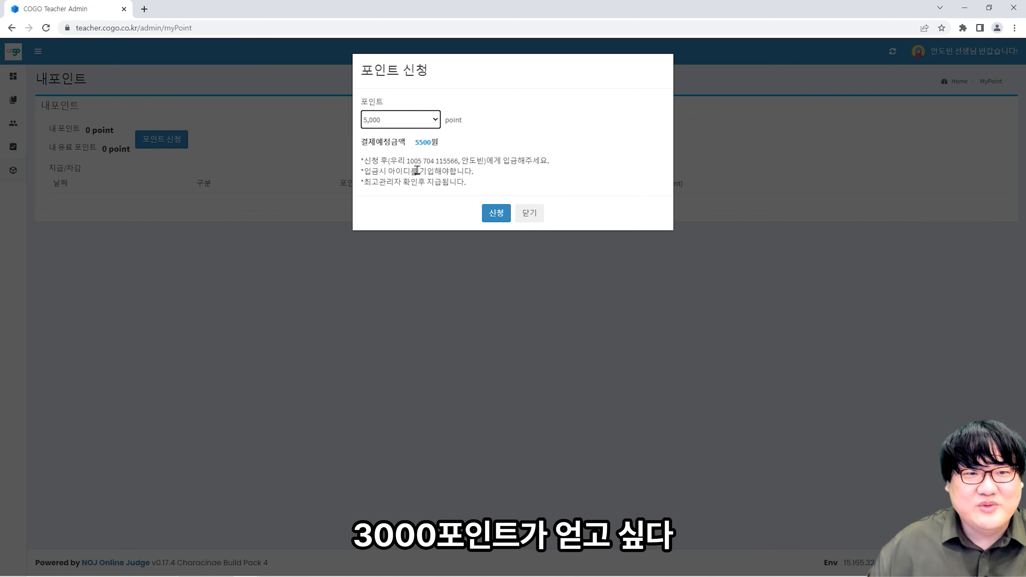
click(429, 121)
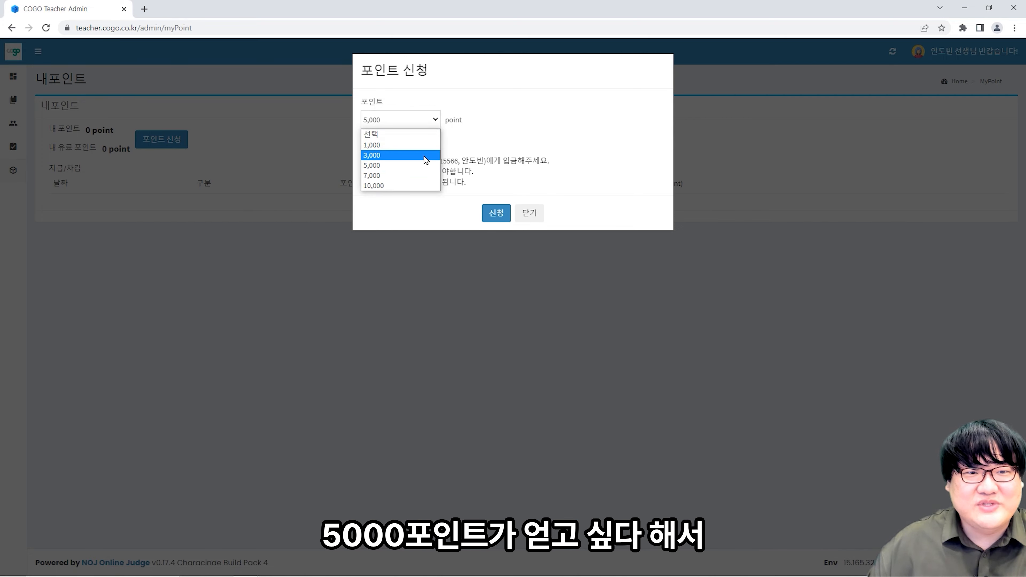
click(421, 187)
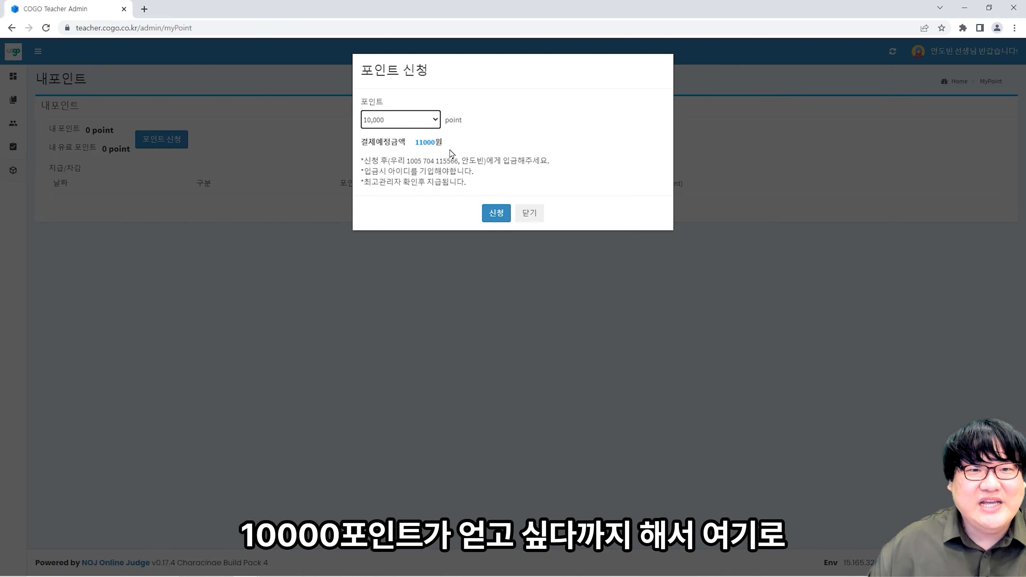
drag(409, 161, 457, 160)
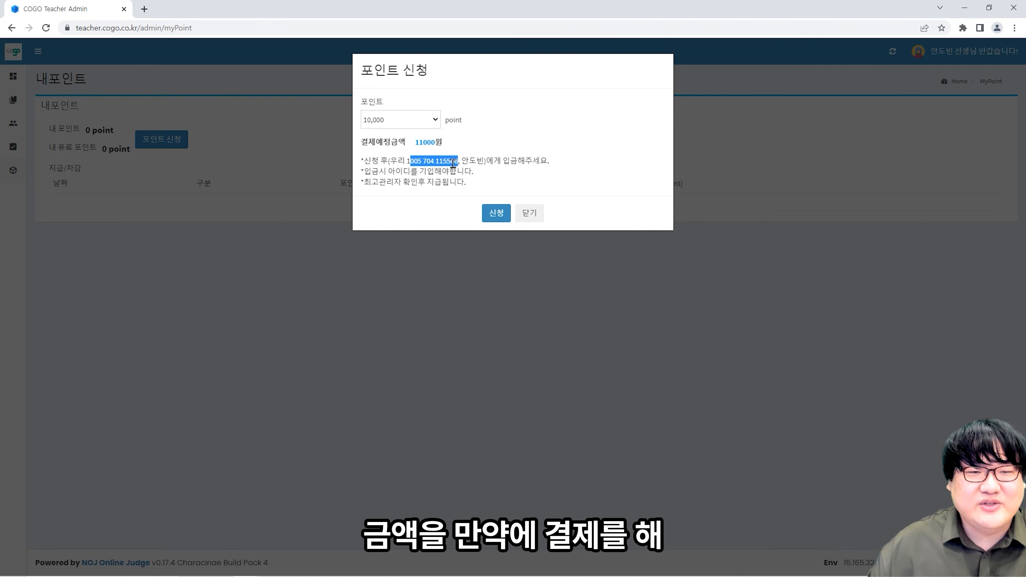
click(456, 167)
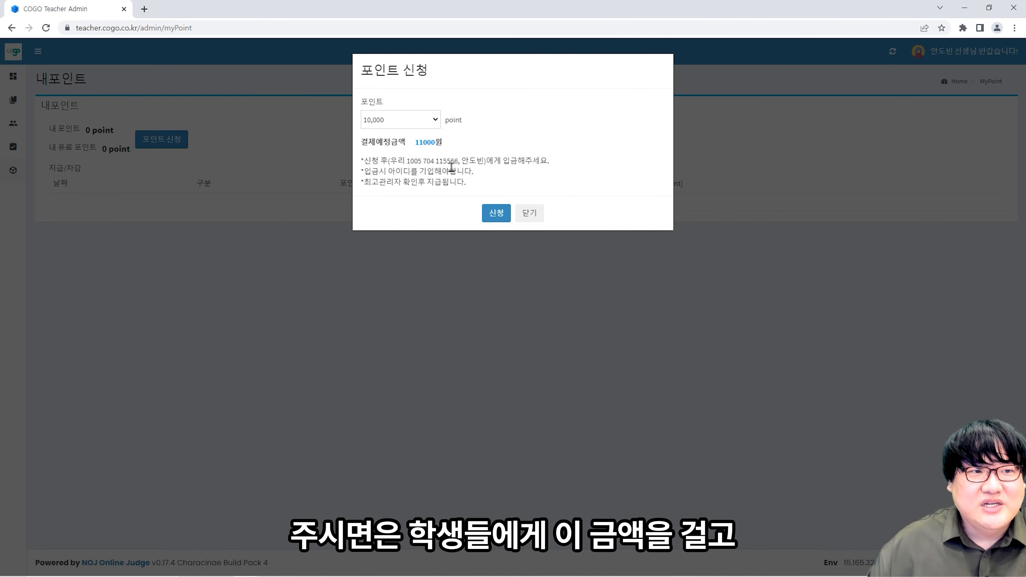
click(417, 126)
click(410, 185)
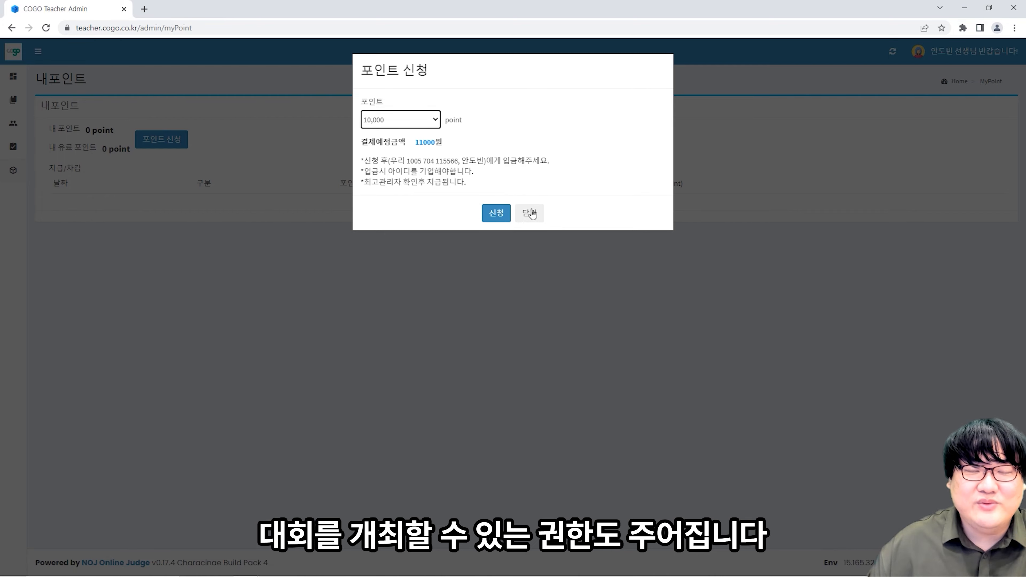
click(530, 213)
mouse_move(49, 151)
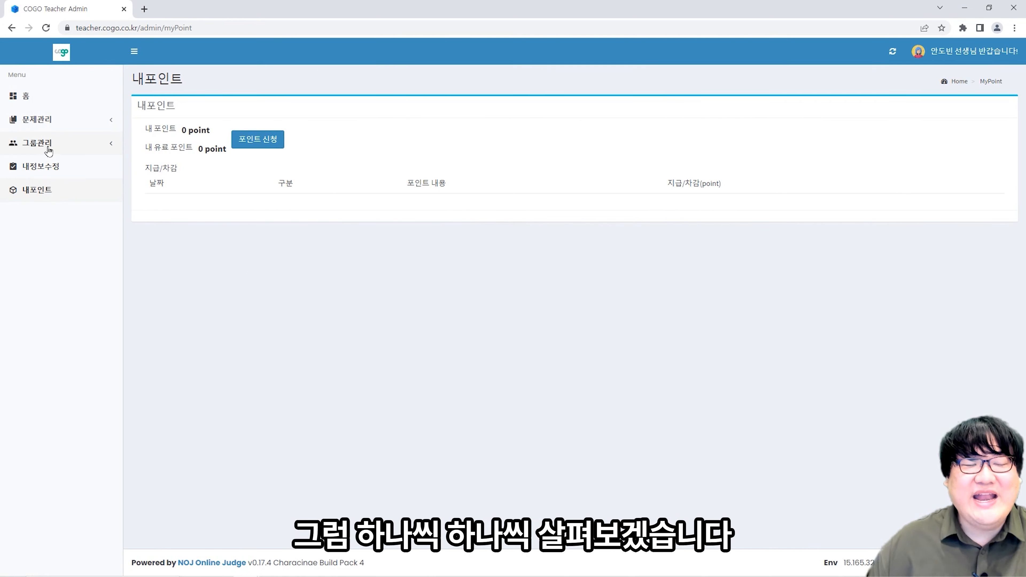
- Open the blank 문제등록 form from 홈 via the 문제관리 section
click(30, 101)
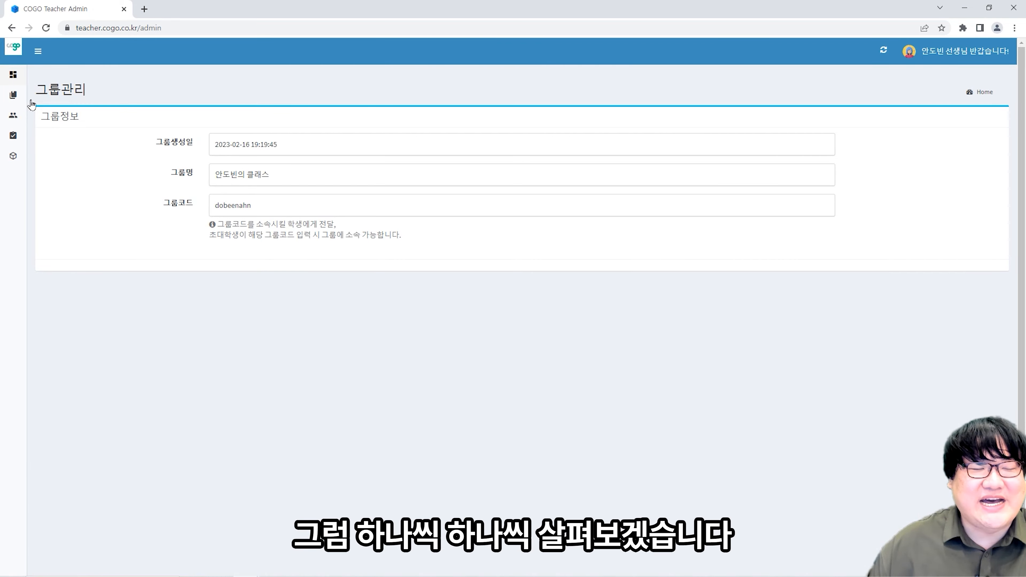
click(33, 119)
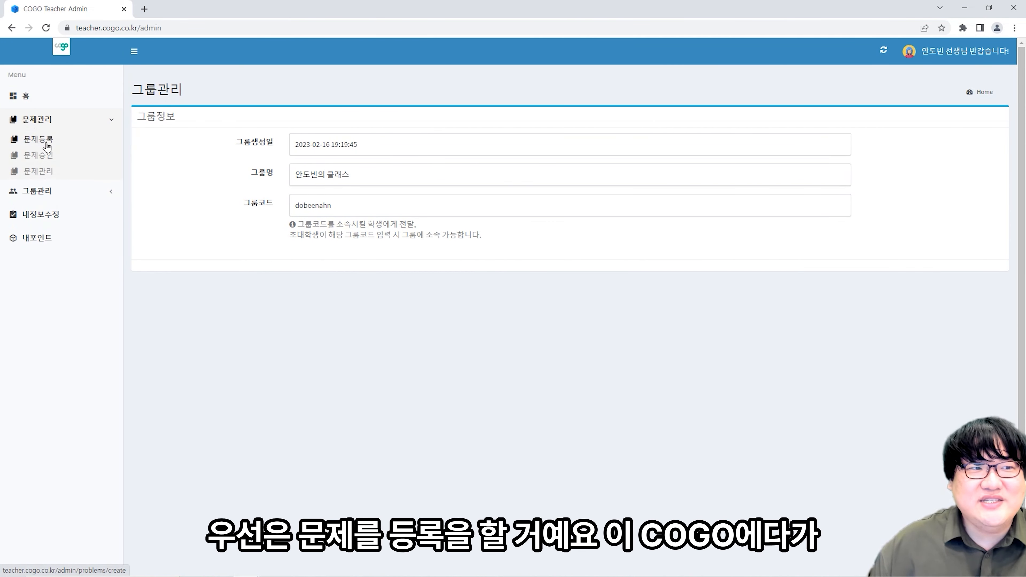
click(42, 143)
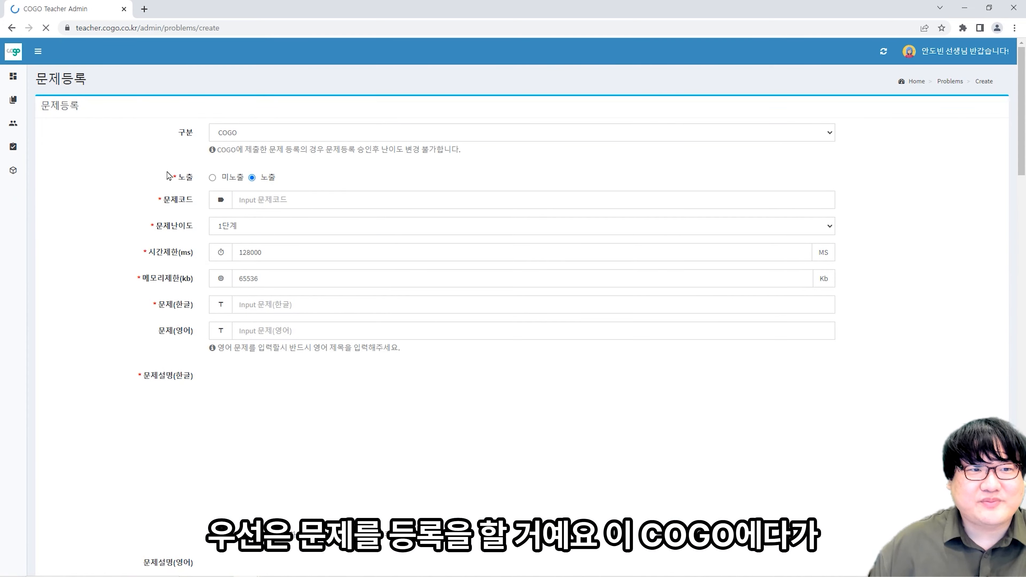
- Set the problem category to 선생님 and enter the problem code ehqls0001
click(244, 134)
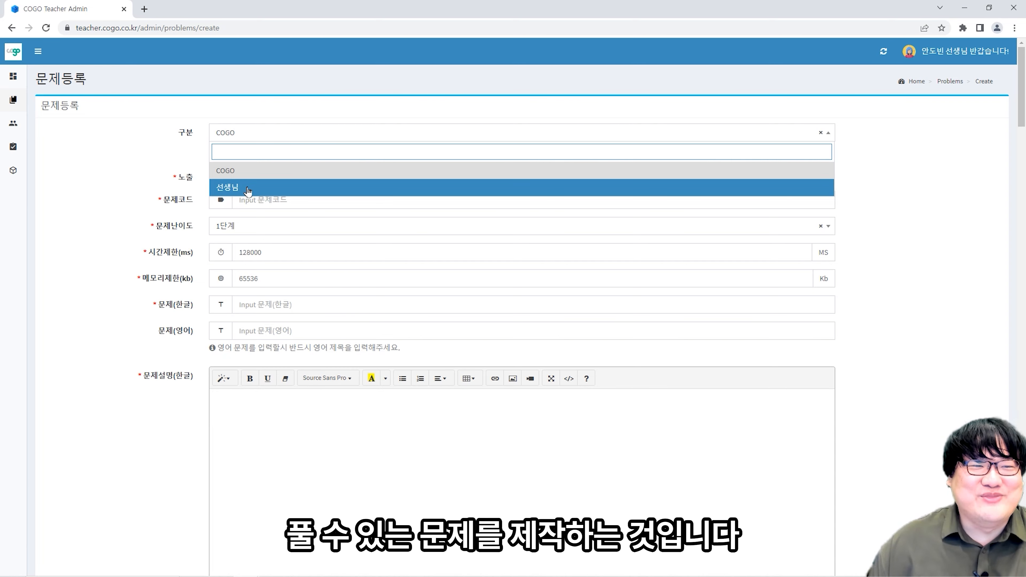
click(248, 189)
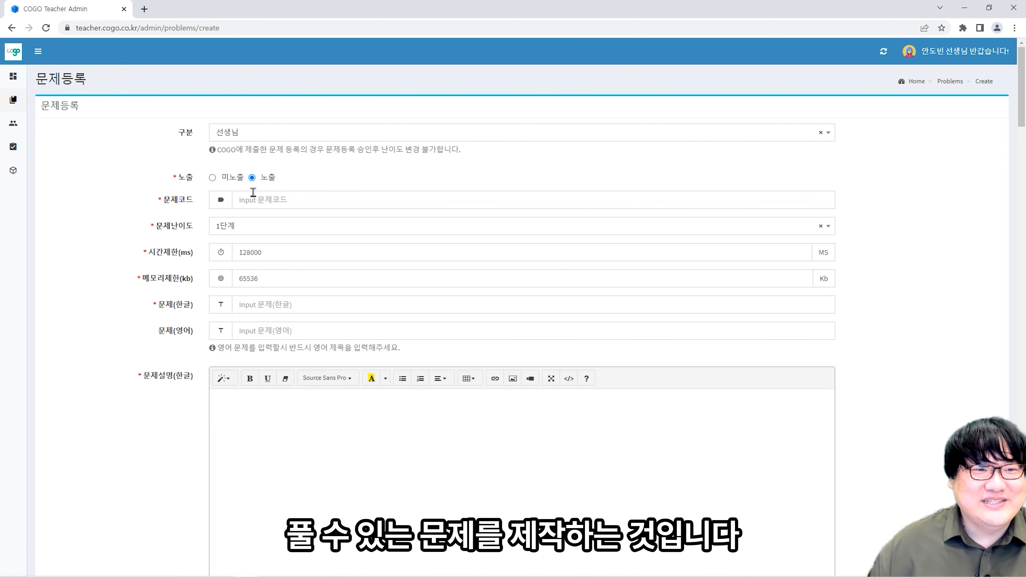
click(256, 200)
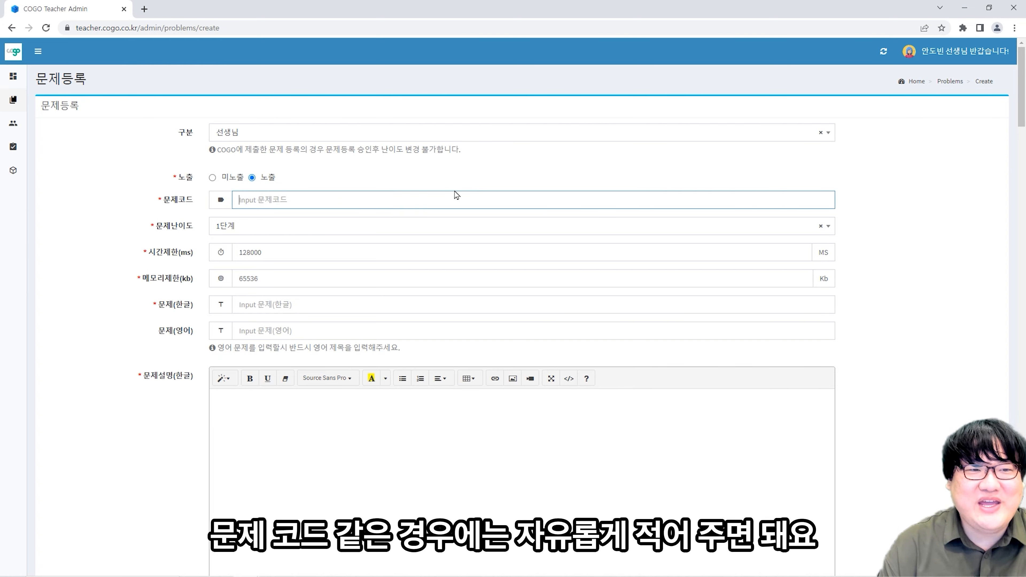
text(도)
key(BackSpace)
key(BackSpace)
text(ehq)
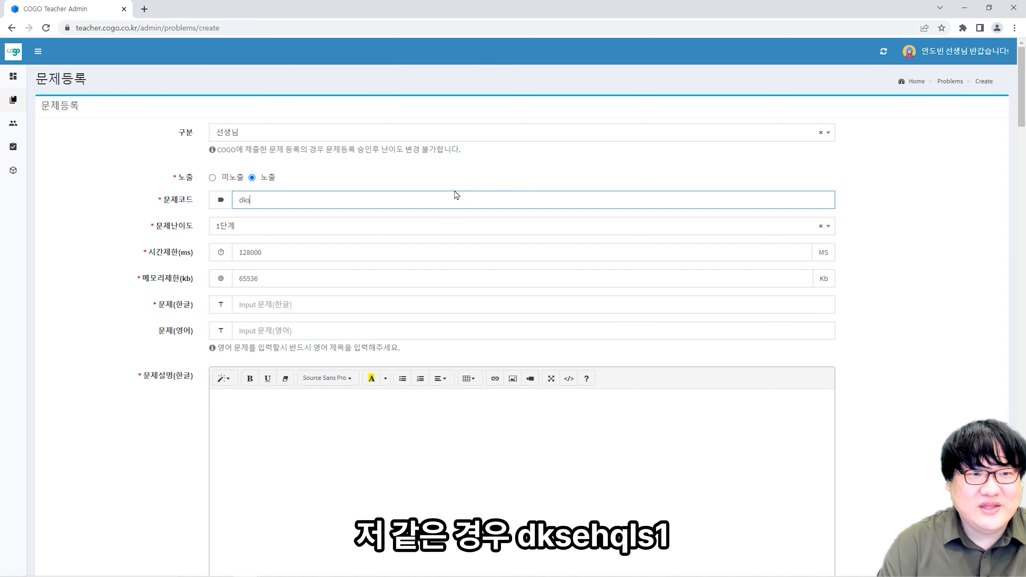
text(ls00)
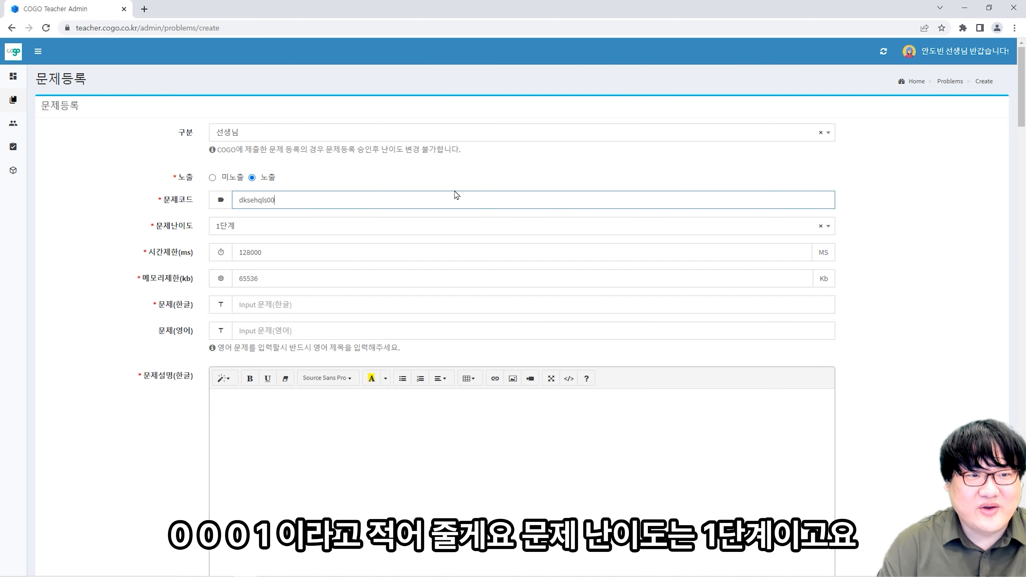
text(01)
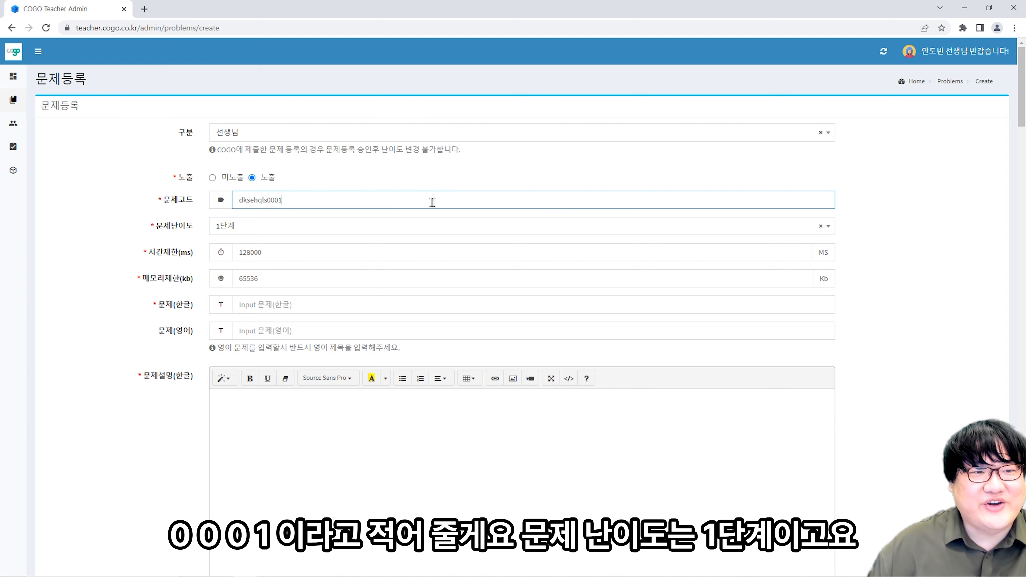
- Keep the difficulty at 1단계 and set the time limit to 1000
scroll(403, 183, down, 1)
scroll(368, 197, up, 1)
click(360, 231)
click(360, 236)
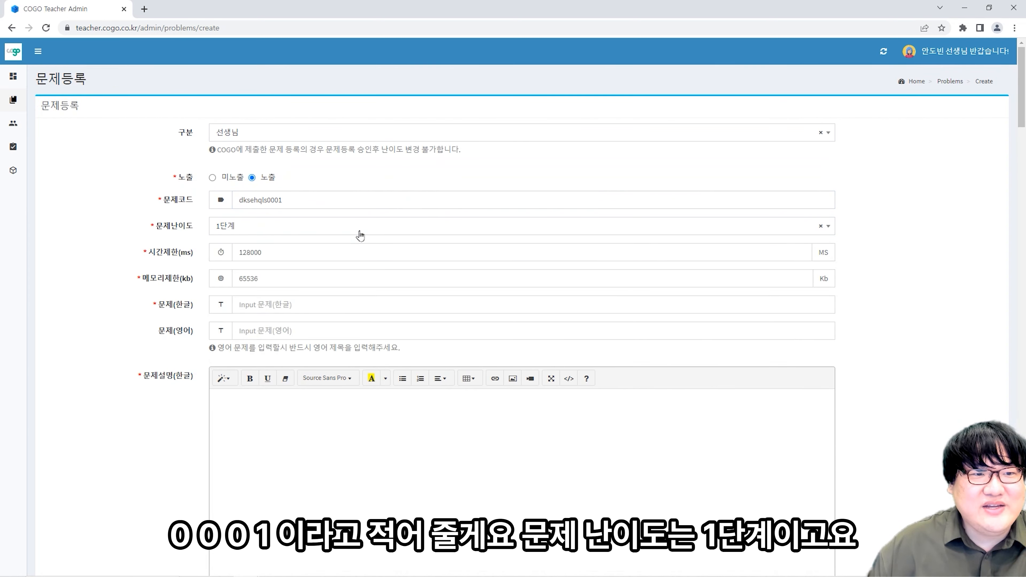
click(355, 259)
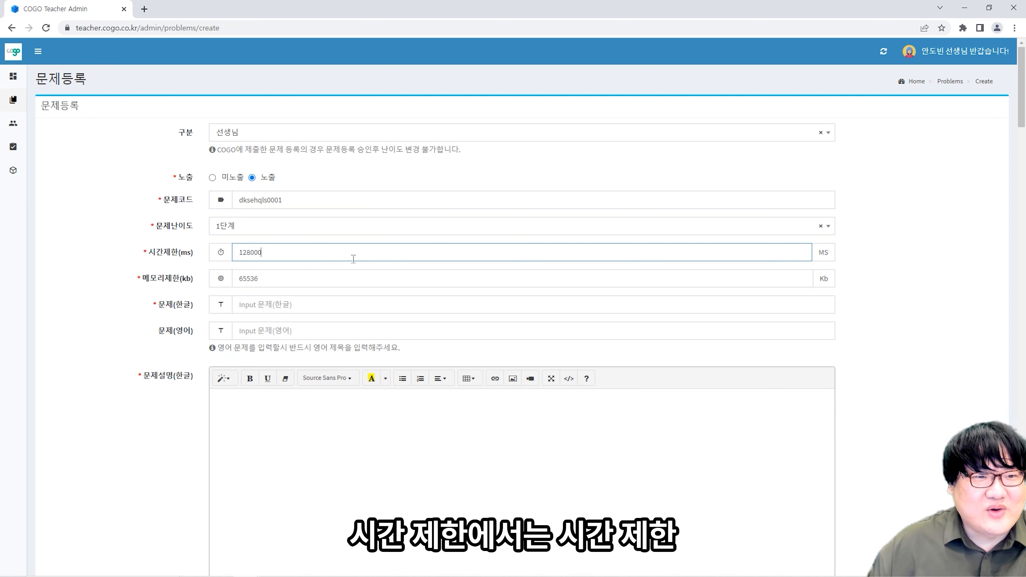
drag(353, 259, 246, 258)
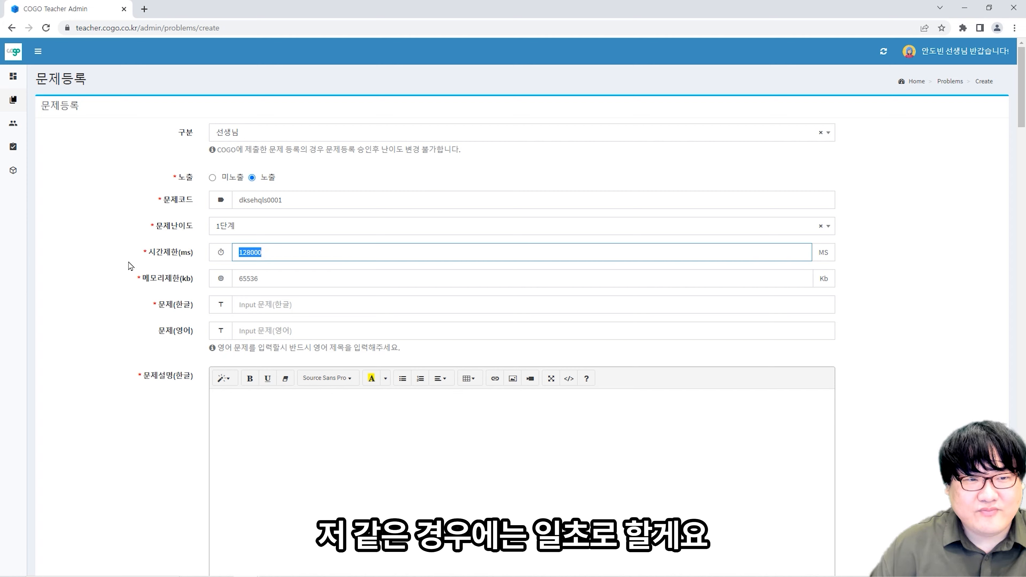
text(1000)
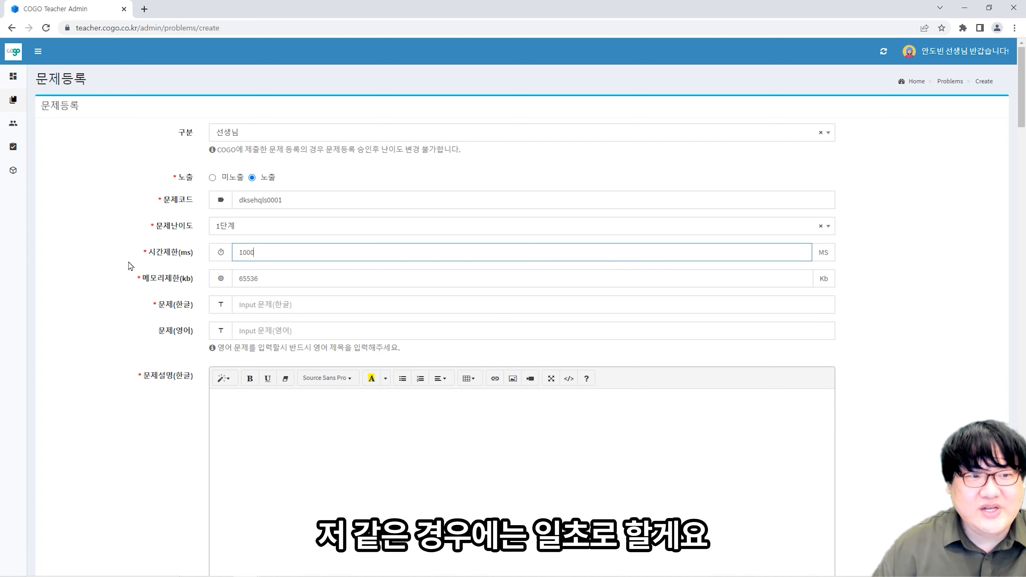
key(Tab)
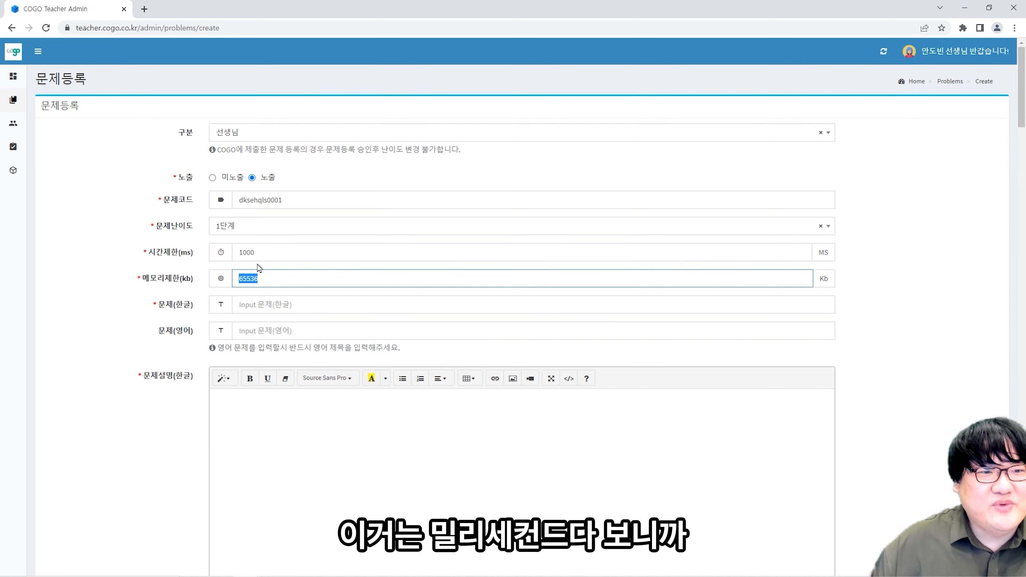
drag(268, 252, 235, 255)
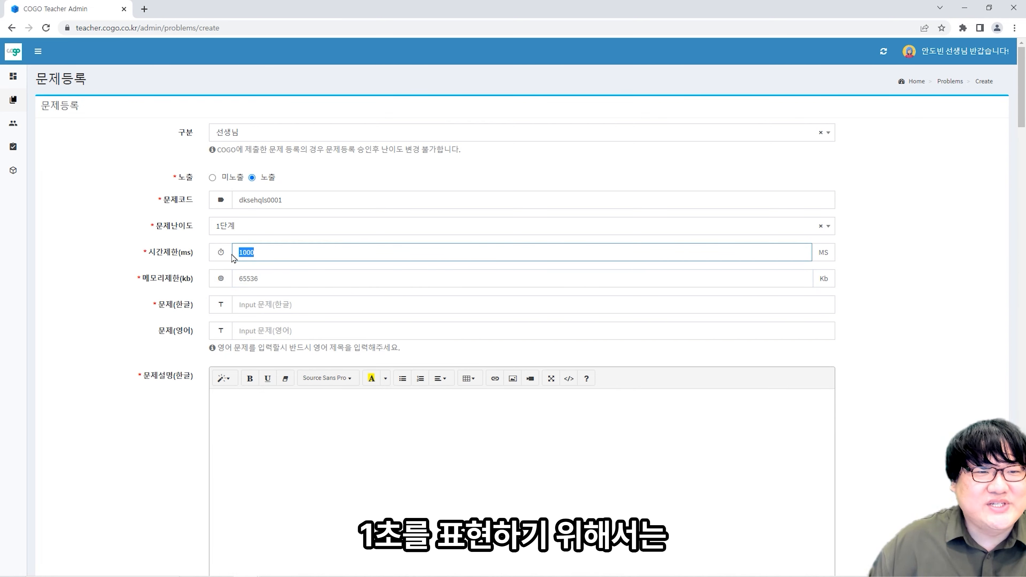
- Set the memory limit to 128000 KB and the Korean title to 'Hello Dobeen'
click(267, 278)
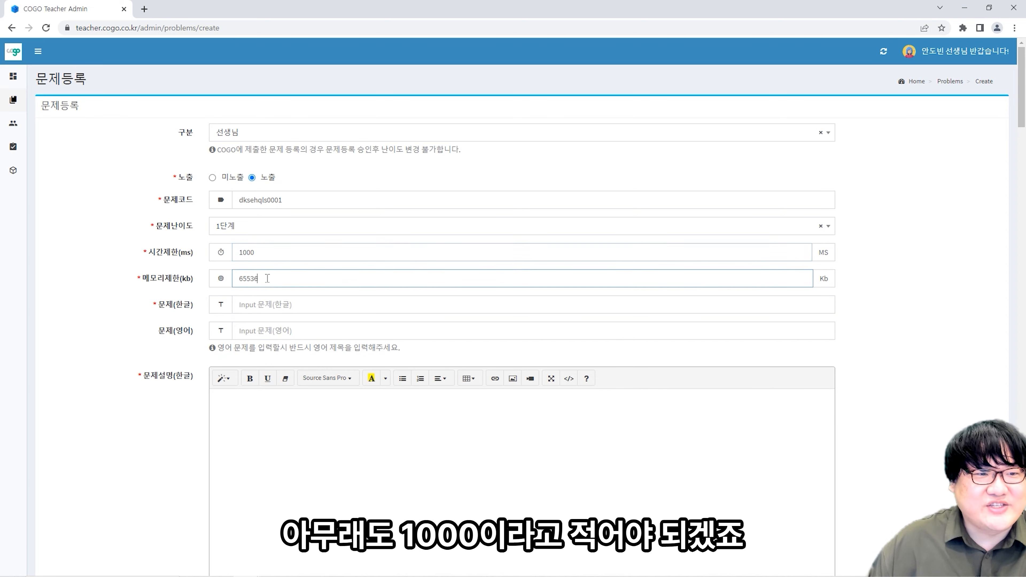
text(128000)
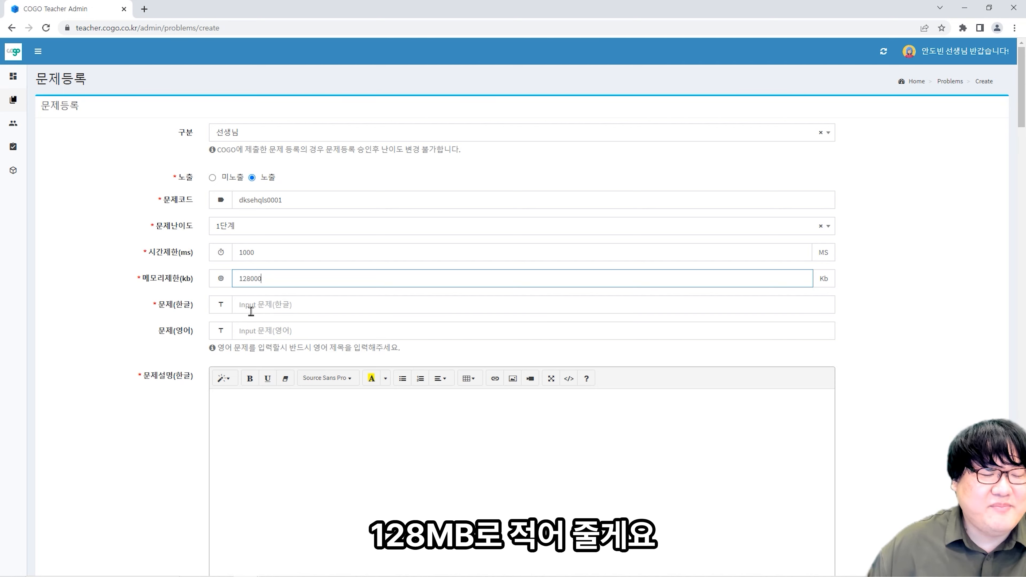
click(285, 307)
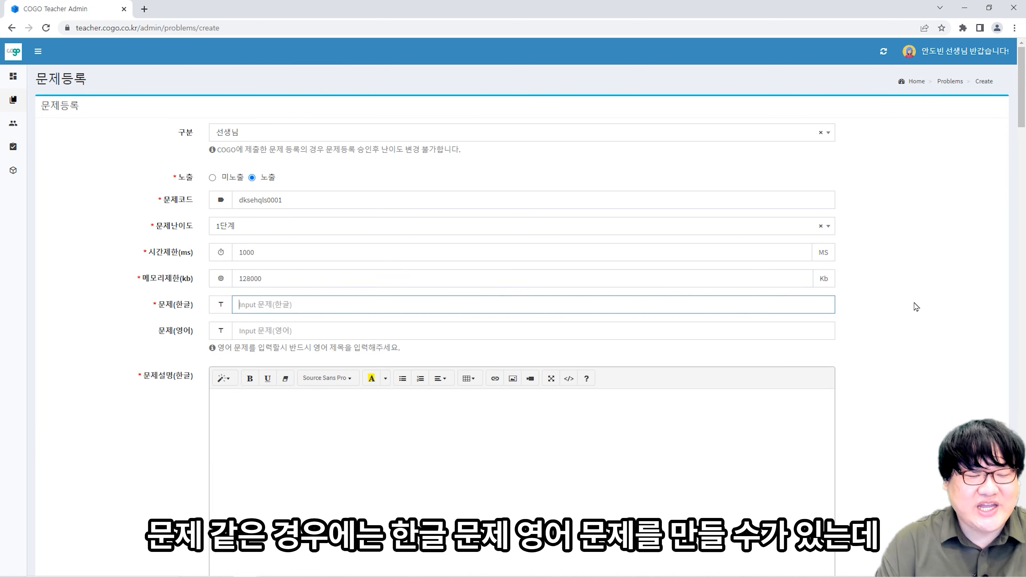
text(d)
key(BackSpace)
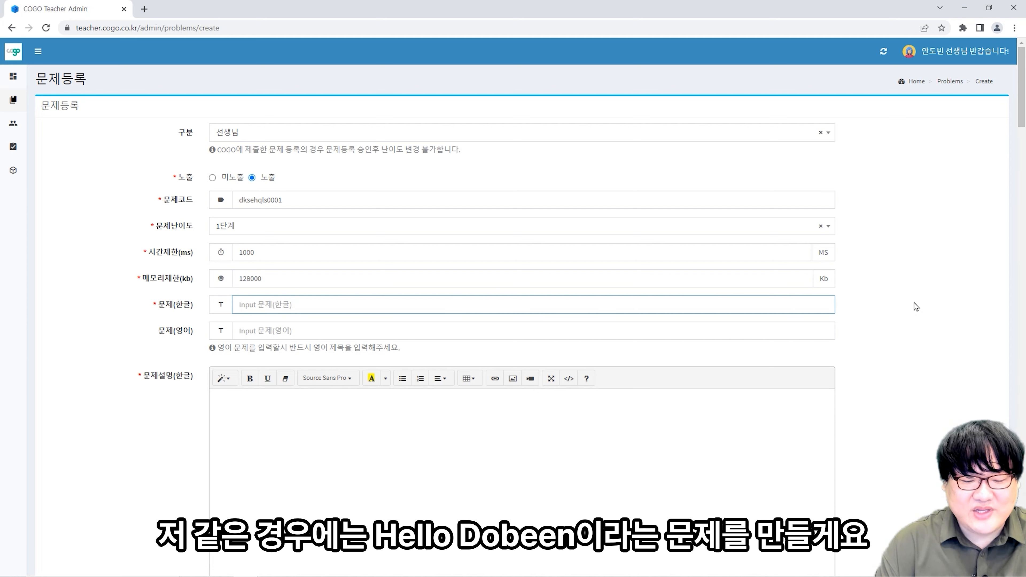
text(Hello Dobeen)
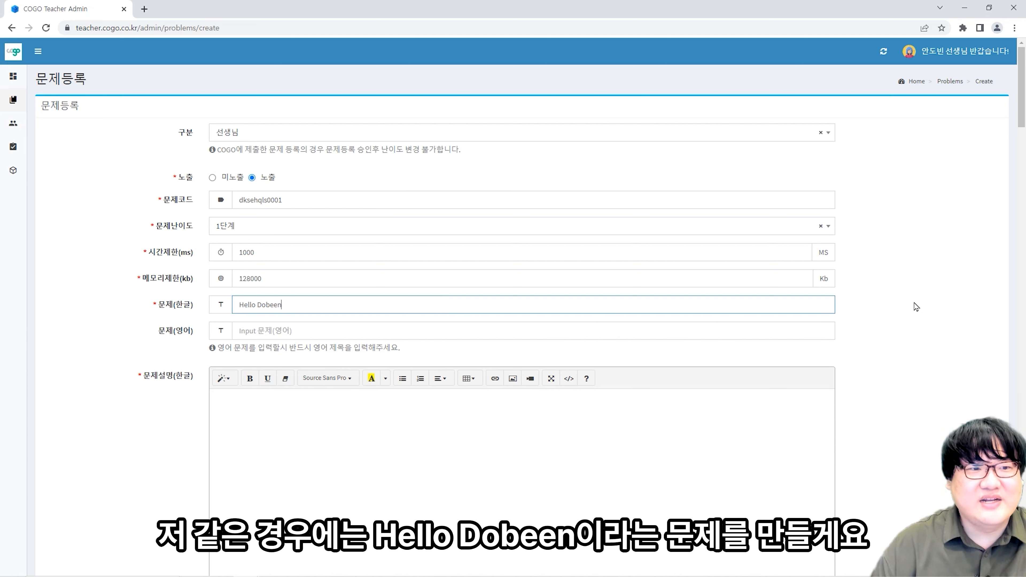
scroll(914, 307, down, 3)
- Write the Korean description: 출력창에 "Hello Dobeen"이라는 문구를 출력하는 프로그램을 작성하시오
click(498, 386)
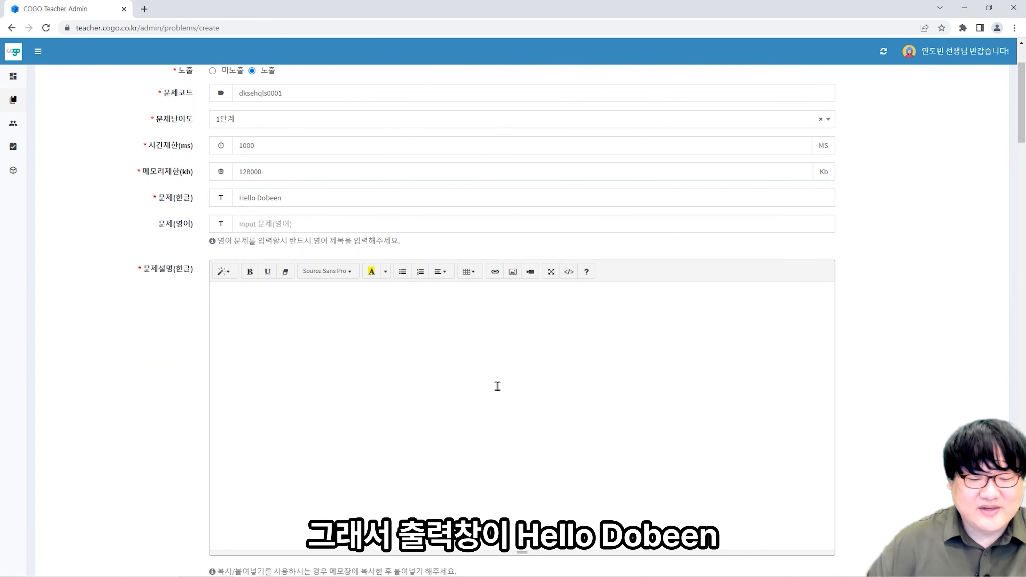
text(취)
text(력창에 "Hello Dobe)
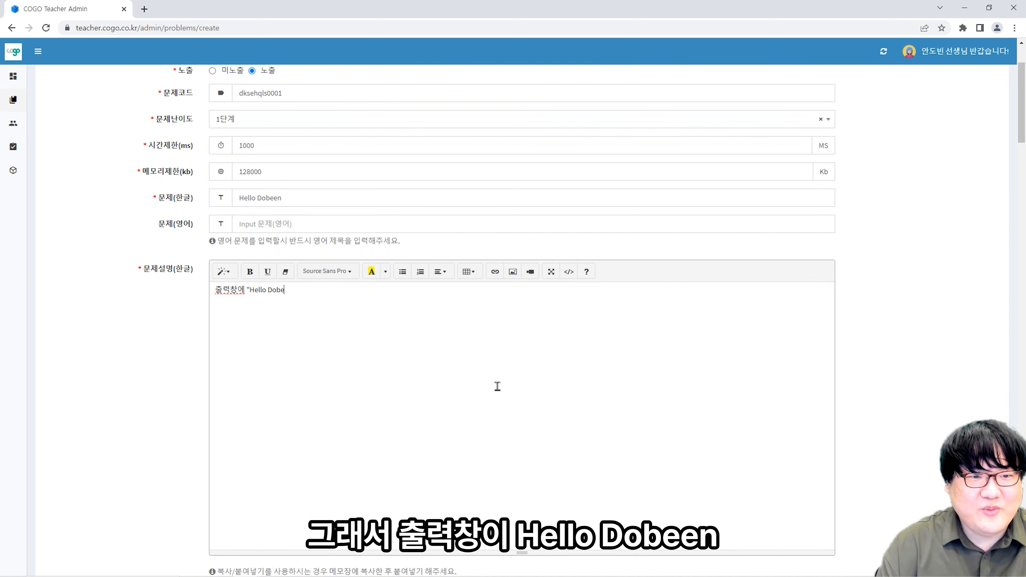
text(en"이라는)
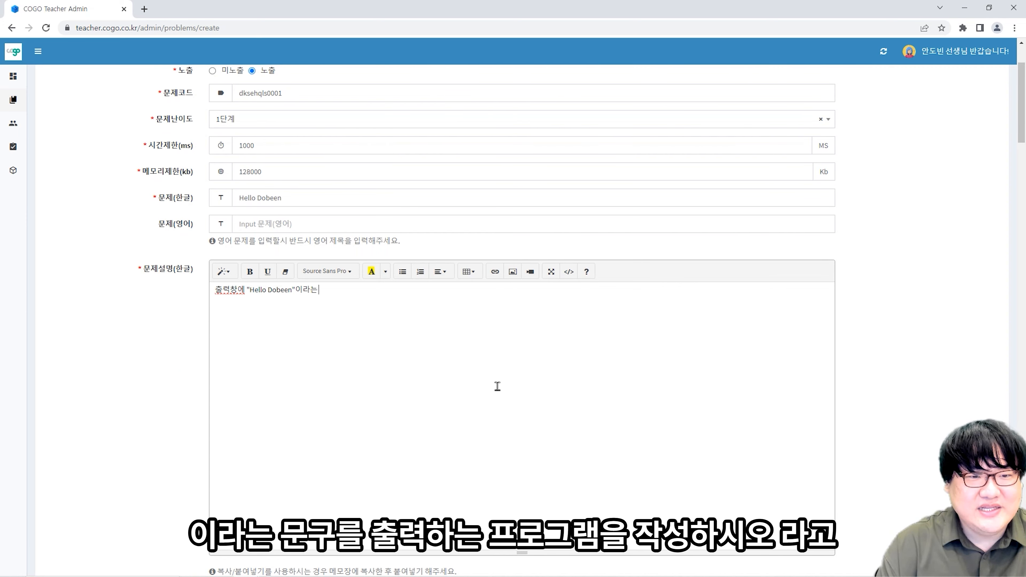
text( 문구를 출려)
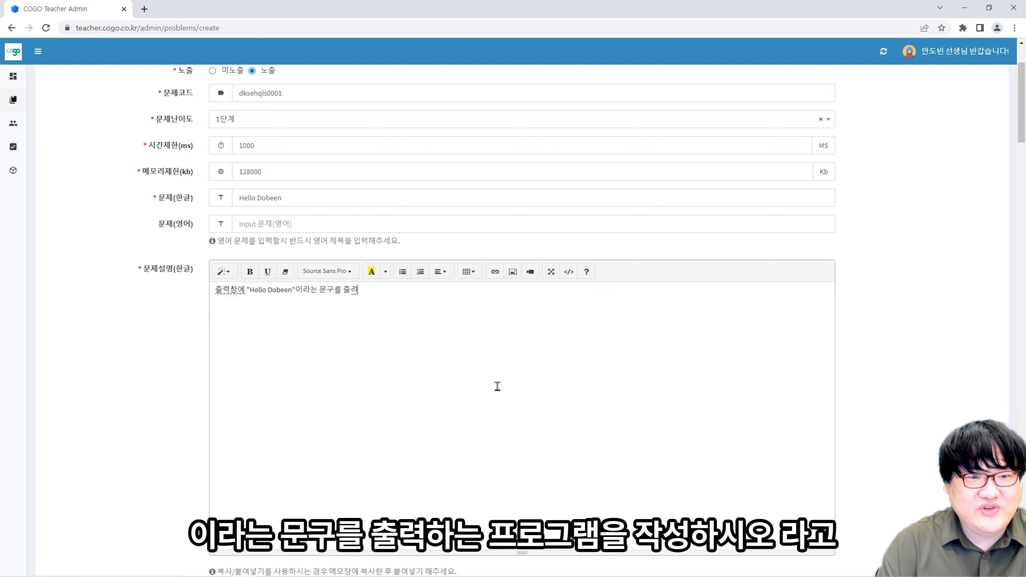
key(BackSpace)
text(력하는 프로그램 이)
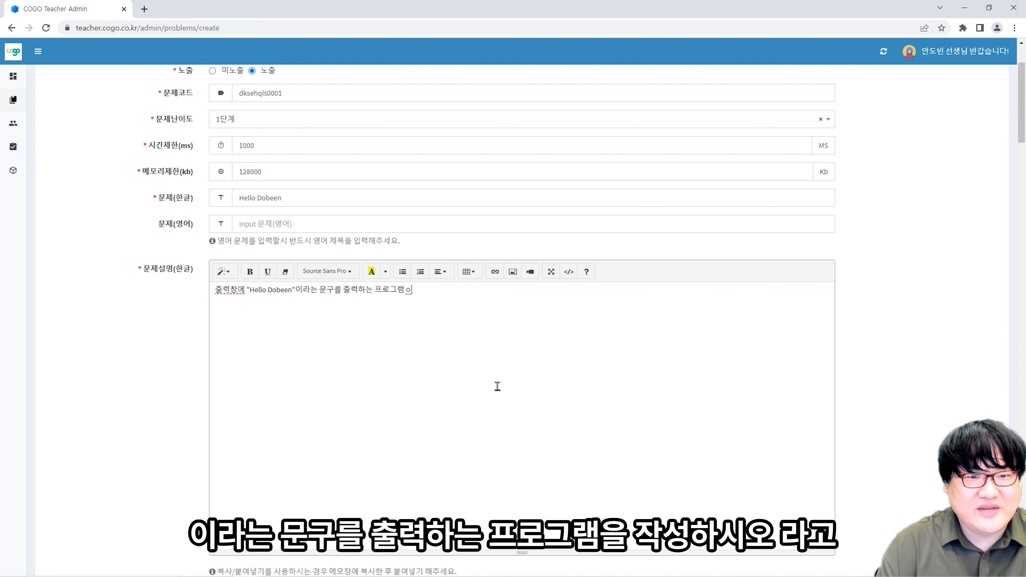
key(BackSpace)
key(BackSpace)
text(을 작성하시오.)
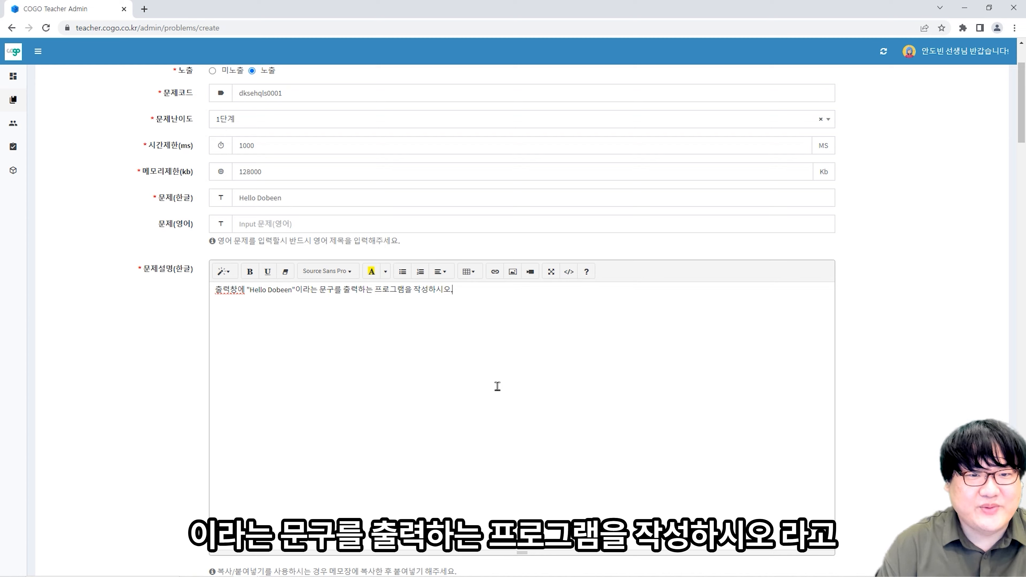
scroll(572, 371, down, 5)
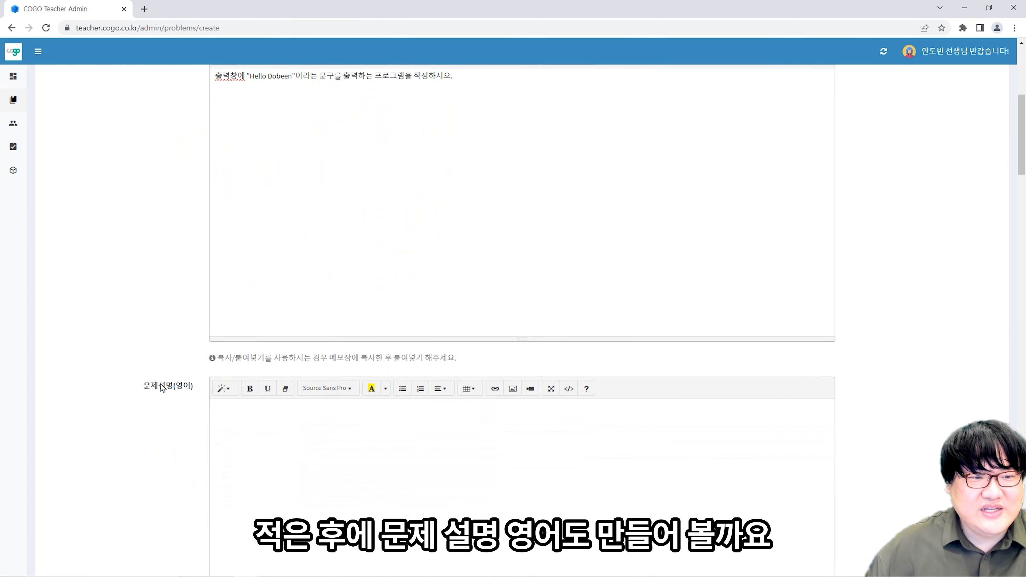
scroll(212, 382, up, 5)
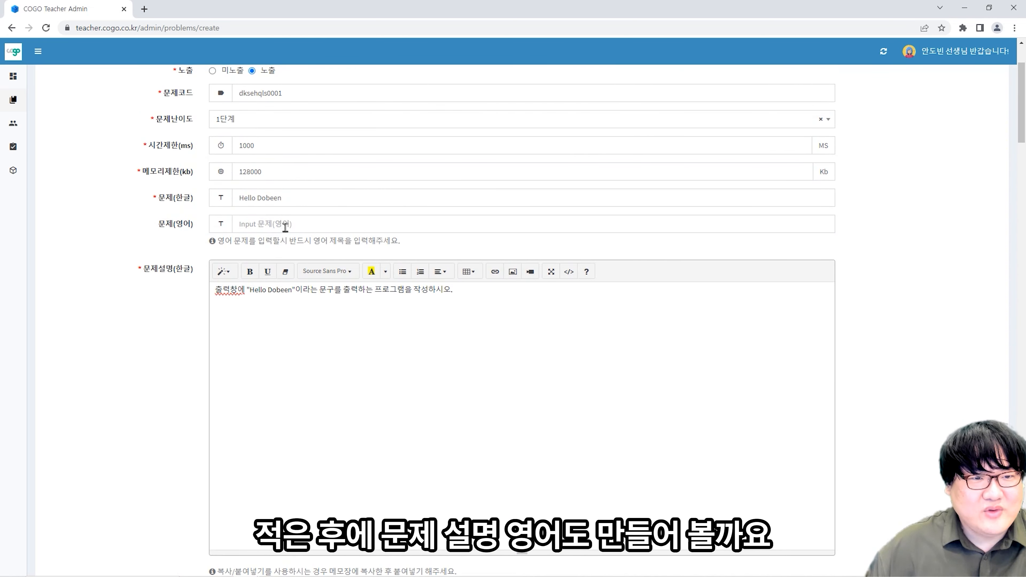
scroll(285, 228, down, 10)
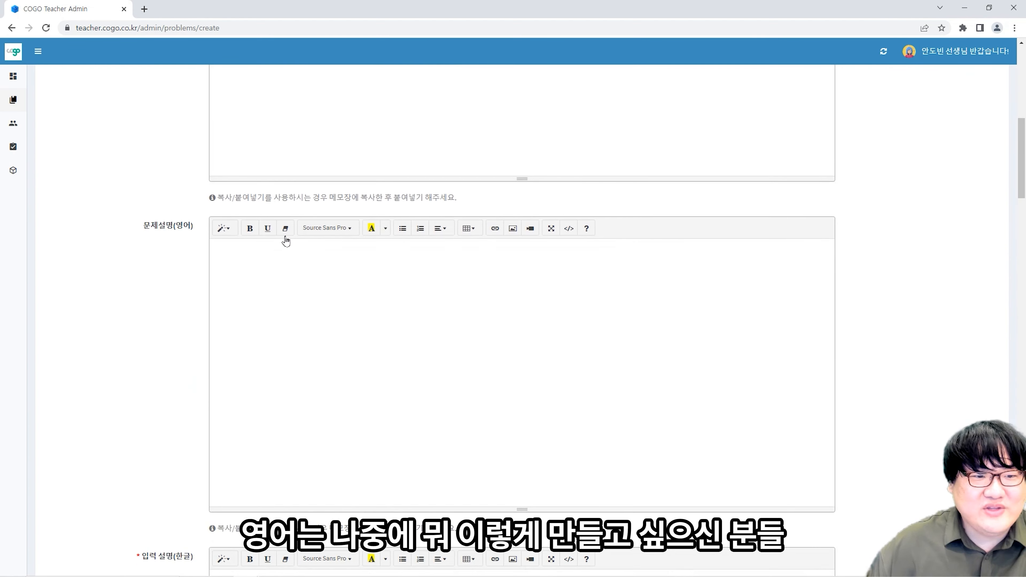
scroll(394, 245, up, 9)
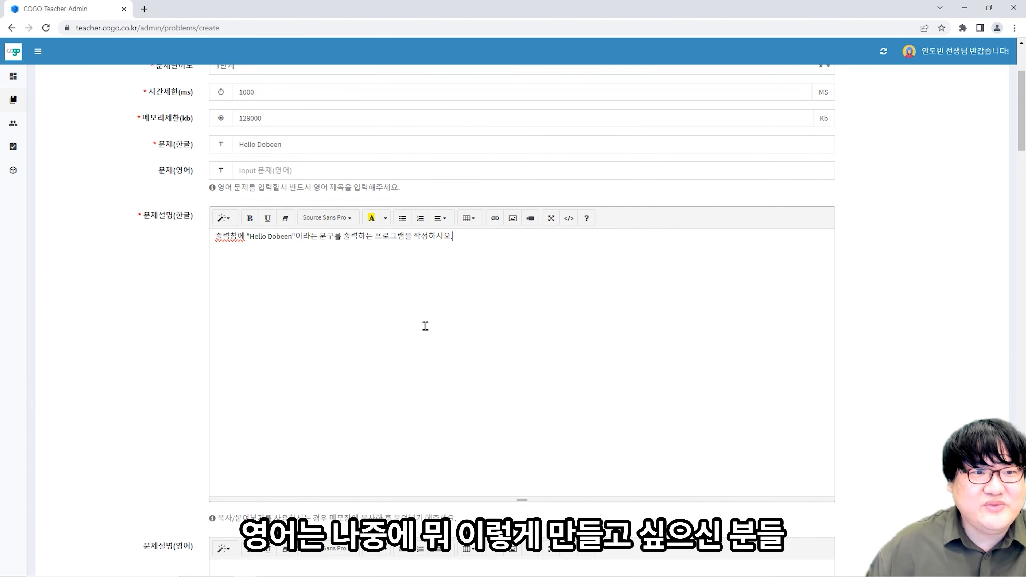
scroll(424, 327, down, 1)
scroll(425, 311, down, 13)
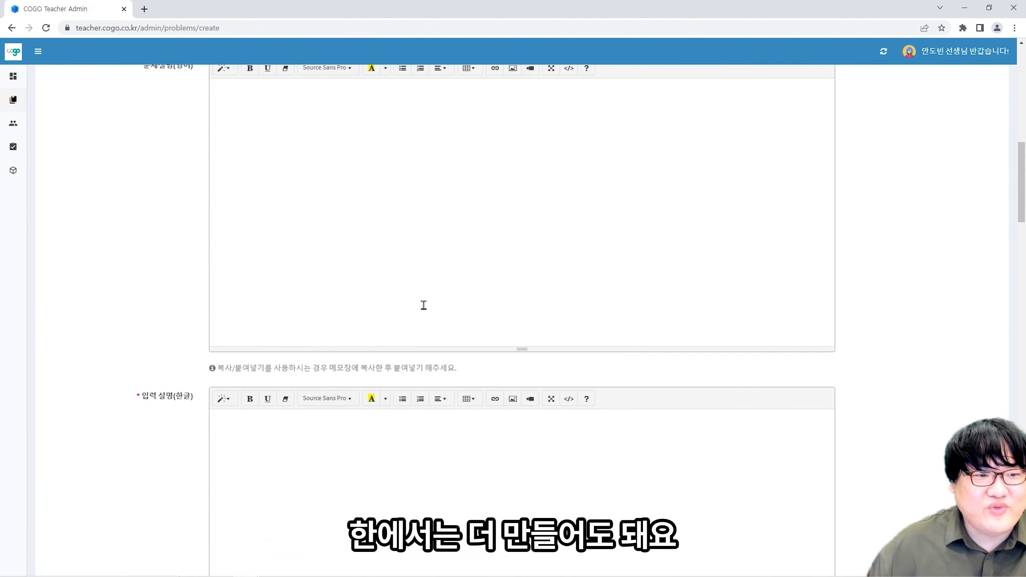
- Enter 없음 as the Korean input description
scroll(424, 298, down, 2)
click(398, 294)
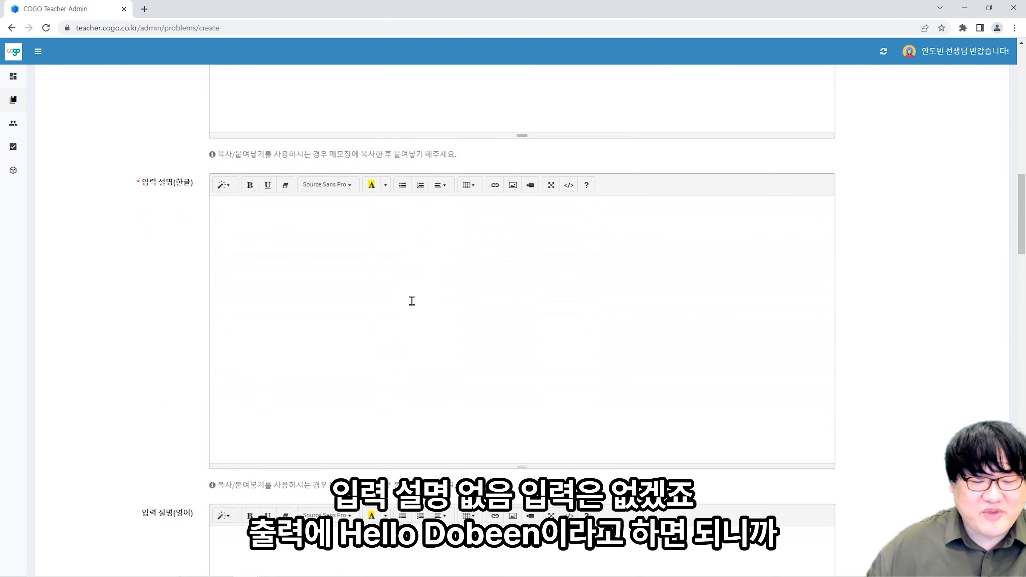
text(dl)
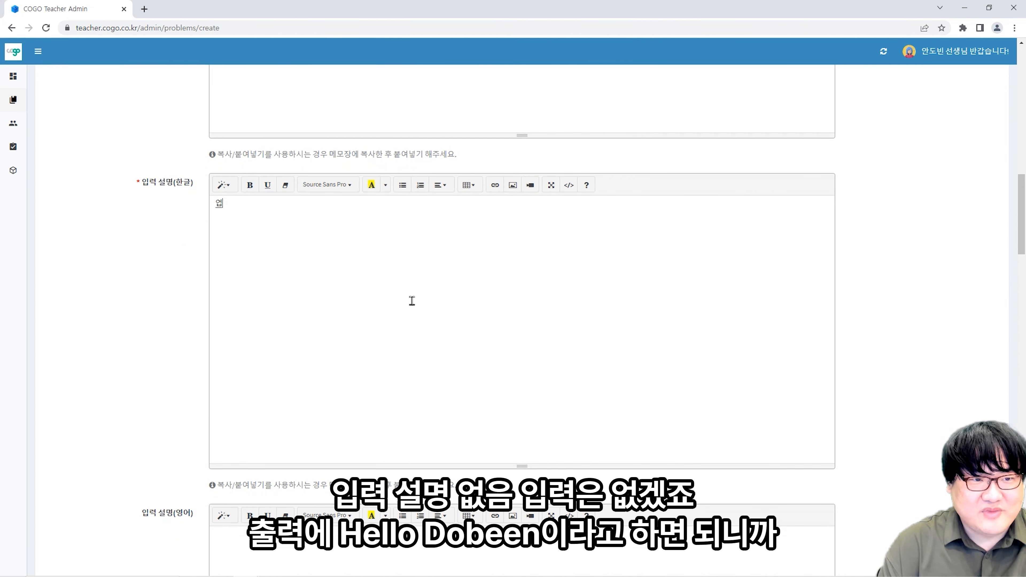
text(tdma)
scroll(378, 307, down, 4)
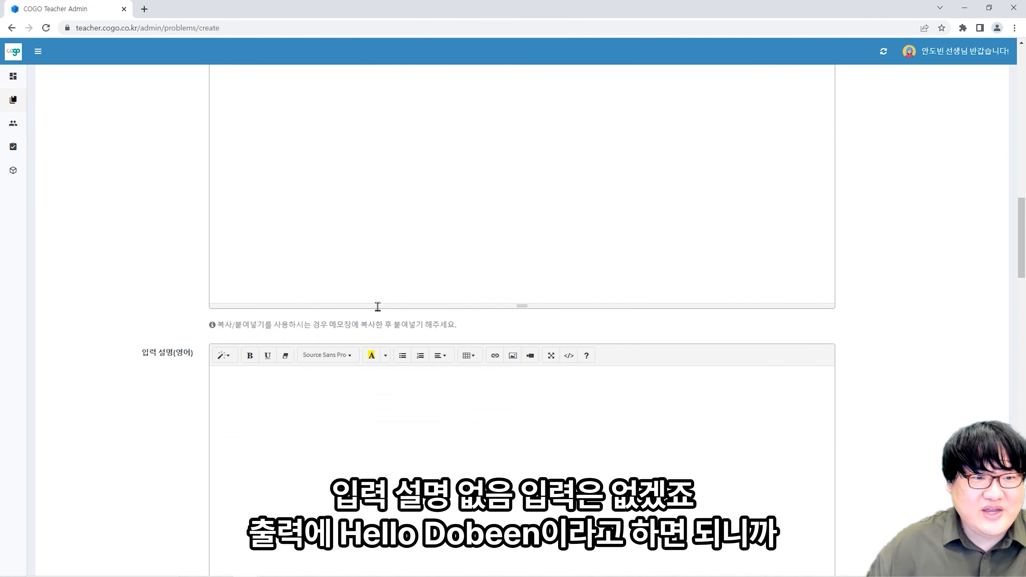
scroll(378, 308, down, 3)
scroll(371, 321, up, 3)
scroll(346, 403, up, 4)
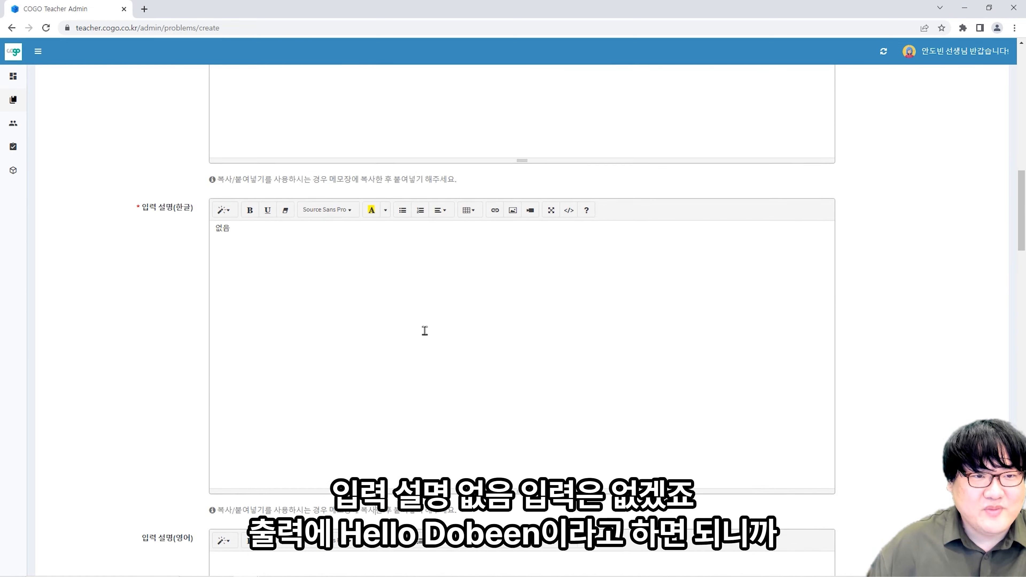
scroll(425, 331, up, 15)
- Copy the problem sentence into the Korean output description
drag(442, 245, 197, 208)
scroll(316, 236, down, 15)
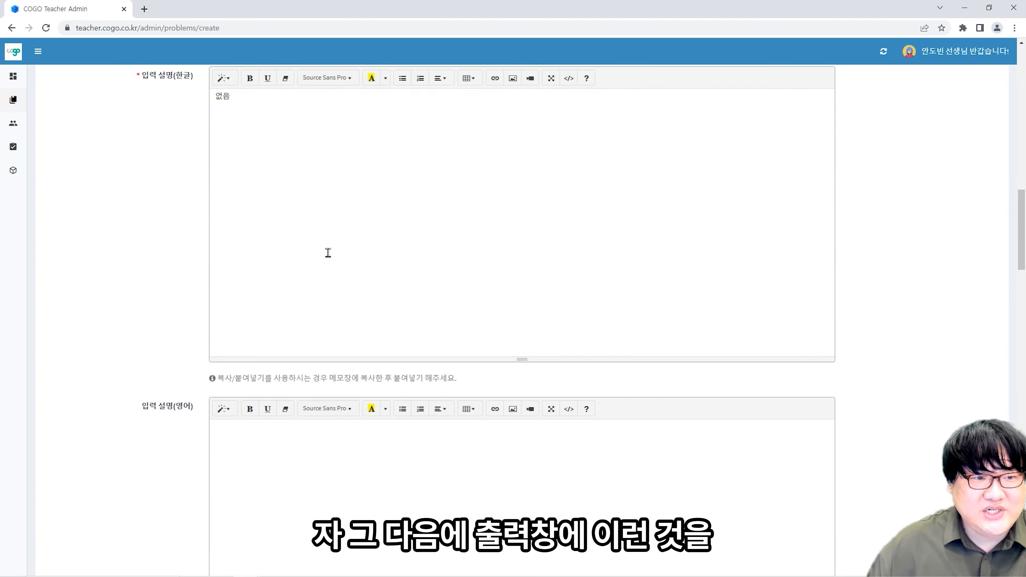
scroll(329, 253, down, 3)
scroll(339, 335, down, 2)
scroll(344, 331, up, 1)
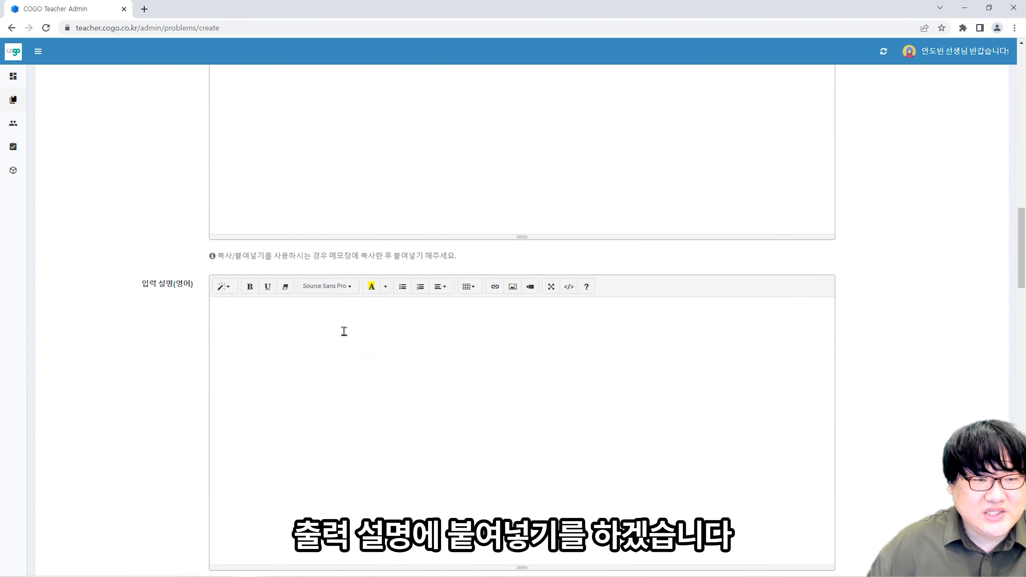
scroll(344, 331, up, 4)
scroll(344, 332, down, 9)
click(349, 378)
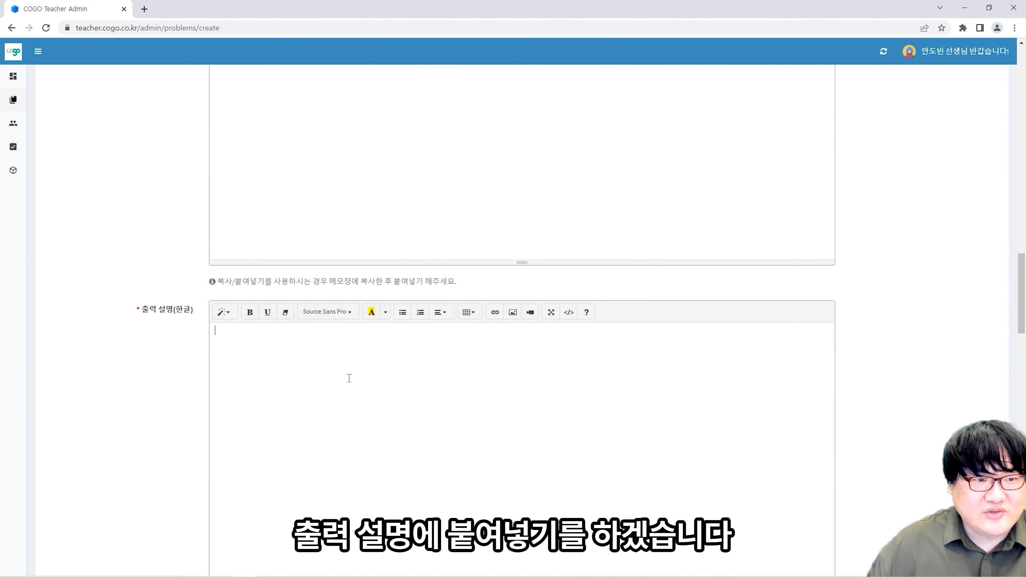
key(ctrl+v)
- Enter 없음 as the Korean hint
scroll(381, 372, down, 5)
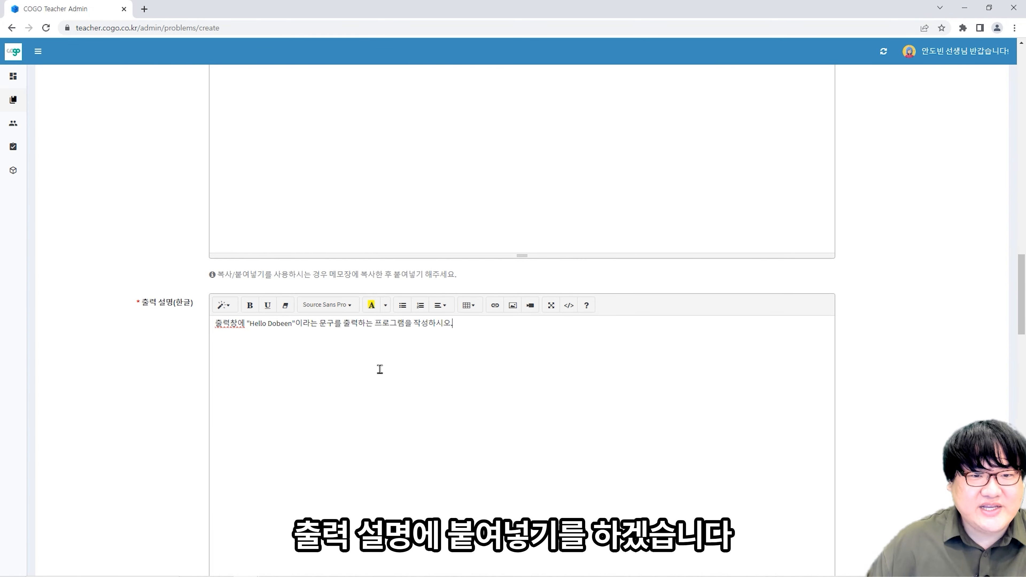
scroll(380, 375, down, 6)
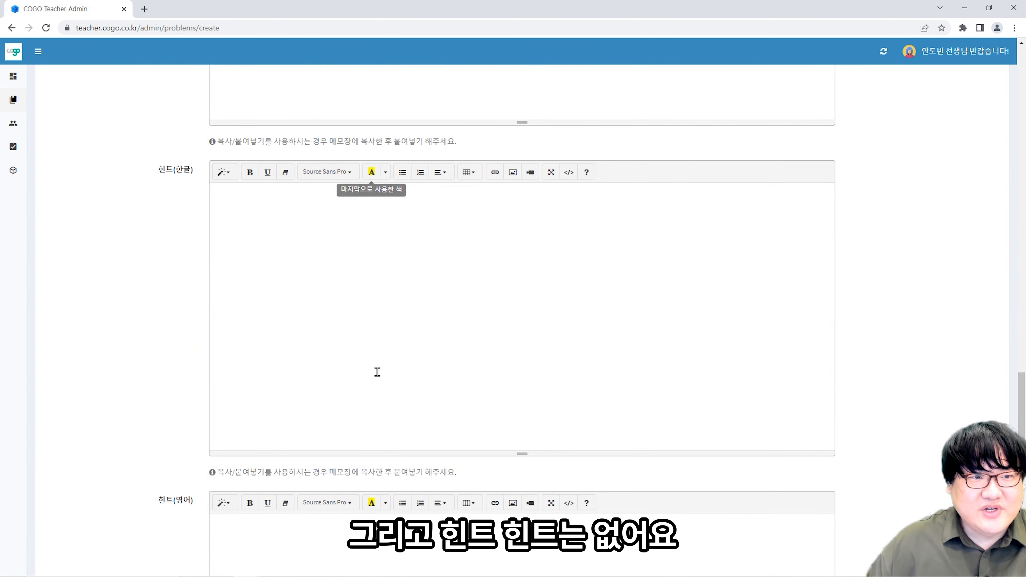
click(365, 337)
text(없으)
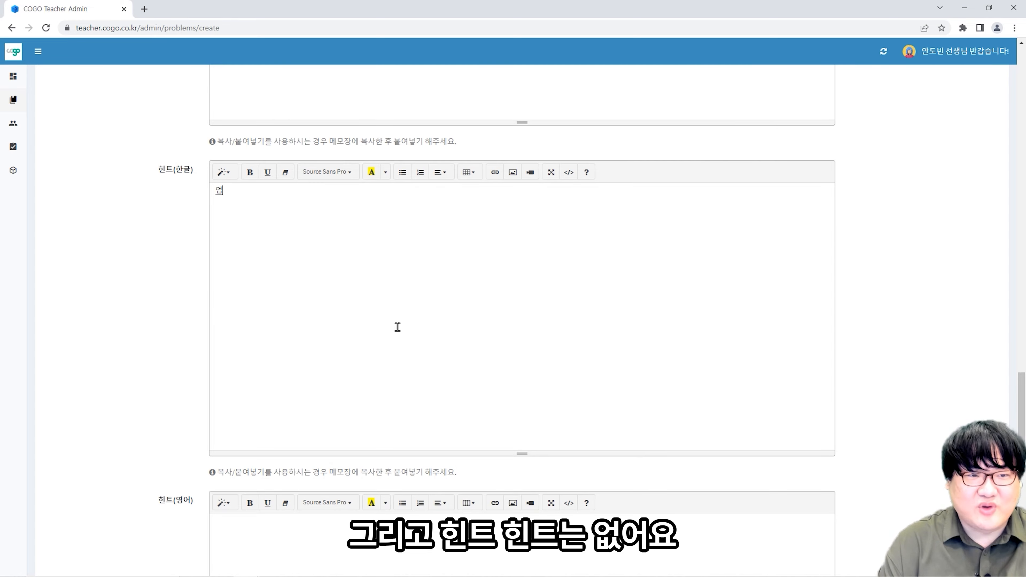
text(ㅁ)
scroll(509, 319, down, 8)
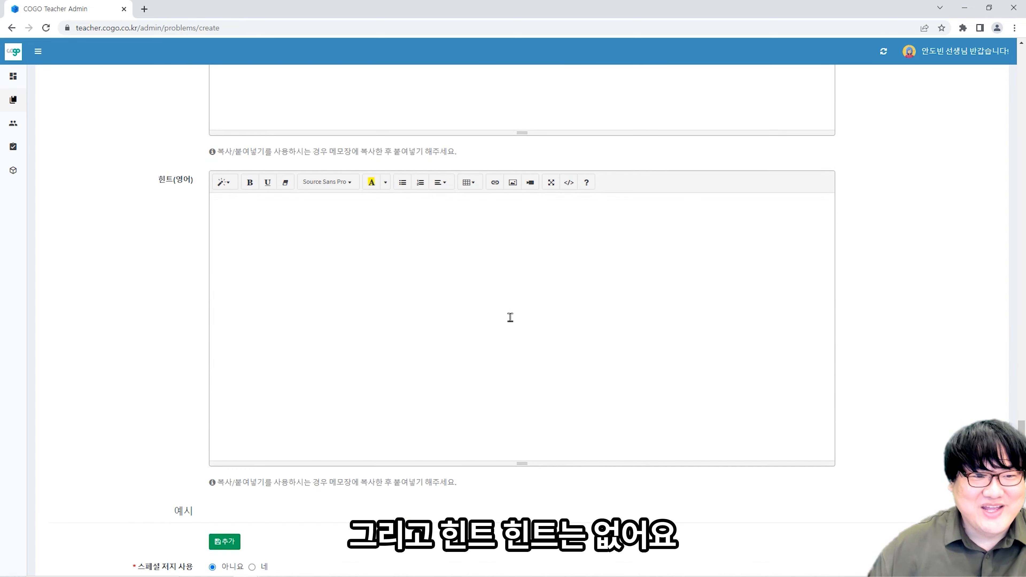
scroll(493, 323, down, 3)
scroll(226, 277, up, 11)
scroll(242, 303, down, 4)
scroll(247, 322, down, 5)
- Add an example pair with input 없음 and output Hello Dobeen
click(225, 290)
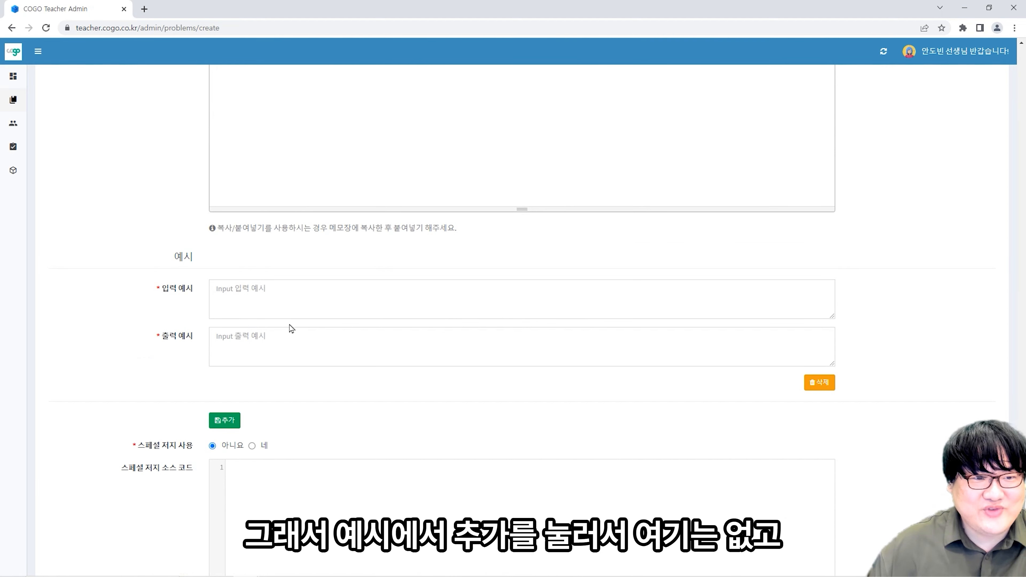
click(297, 309)
click(300, 348)
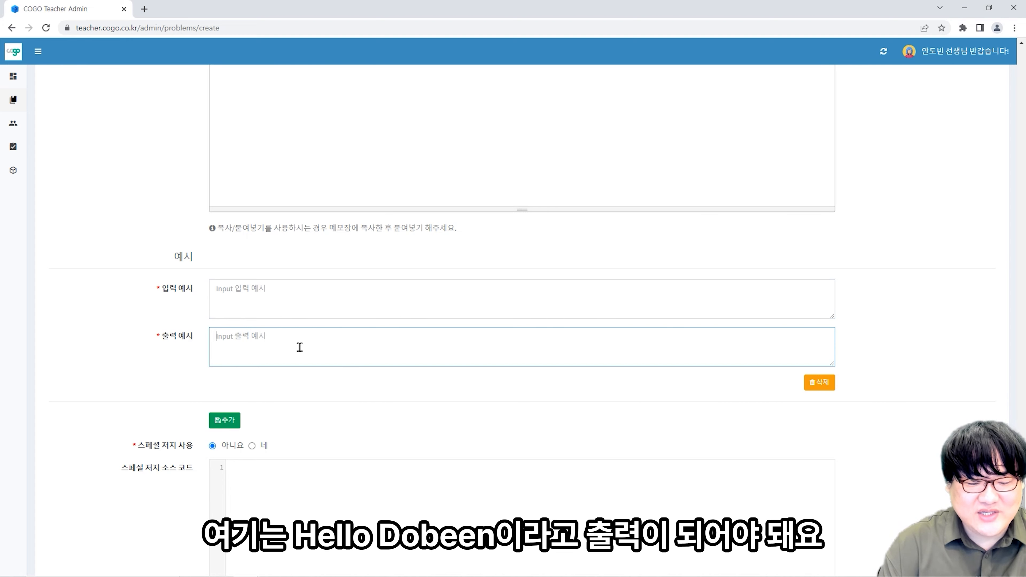
text(Hello Dobeen)
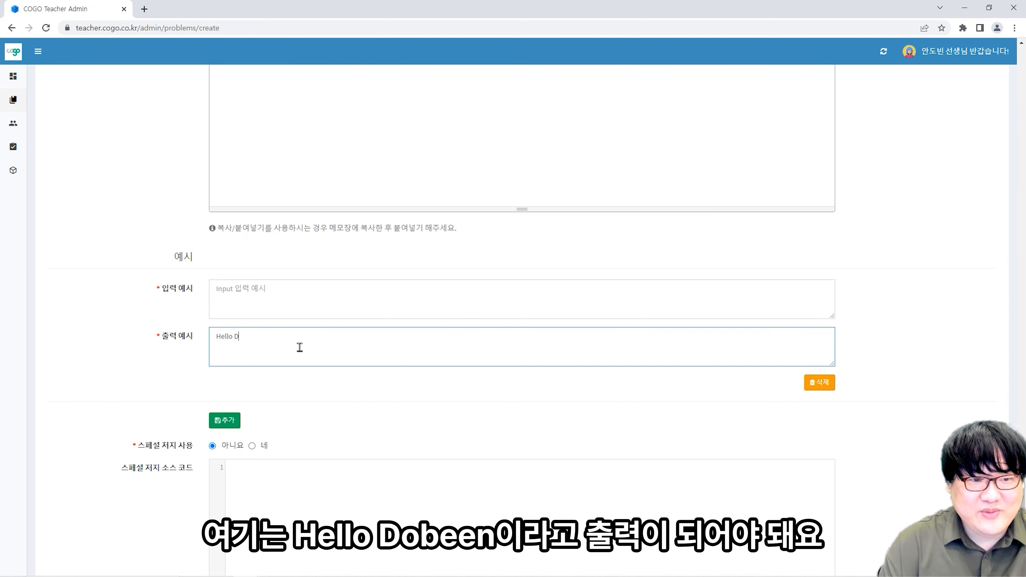
click(366, 302)
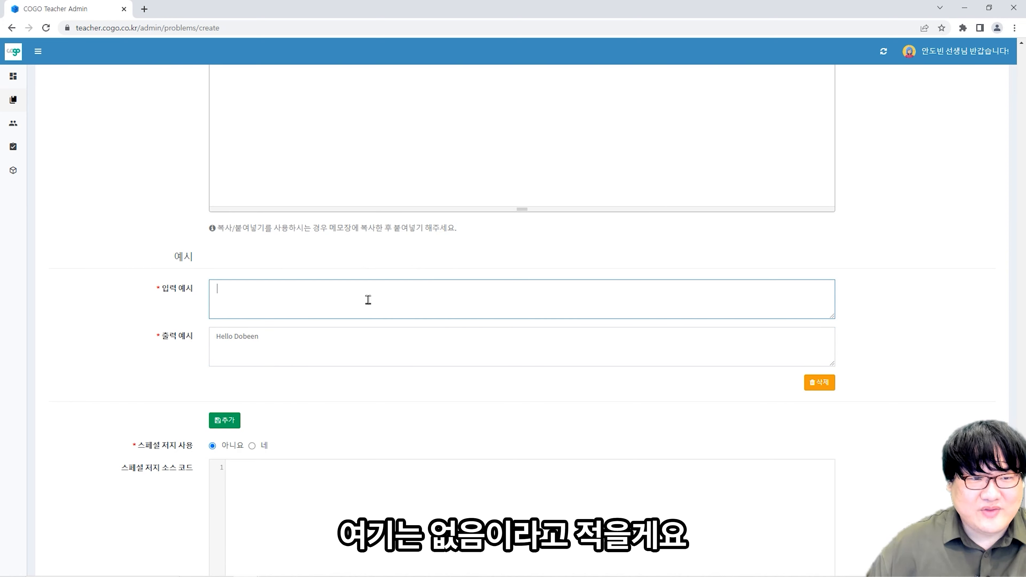
text(ㅇ)
text(음)
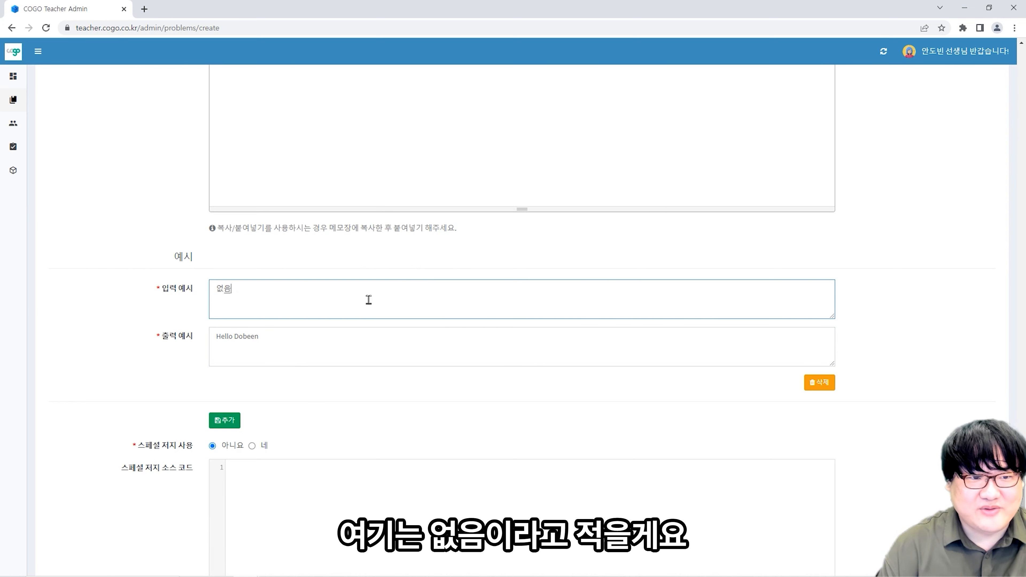
click(378, 359)
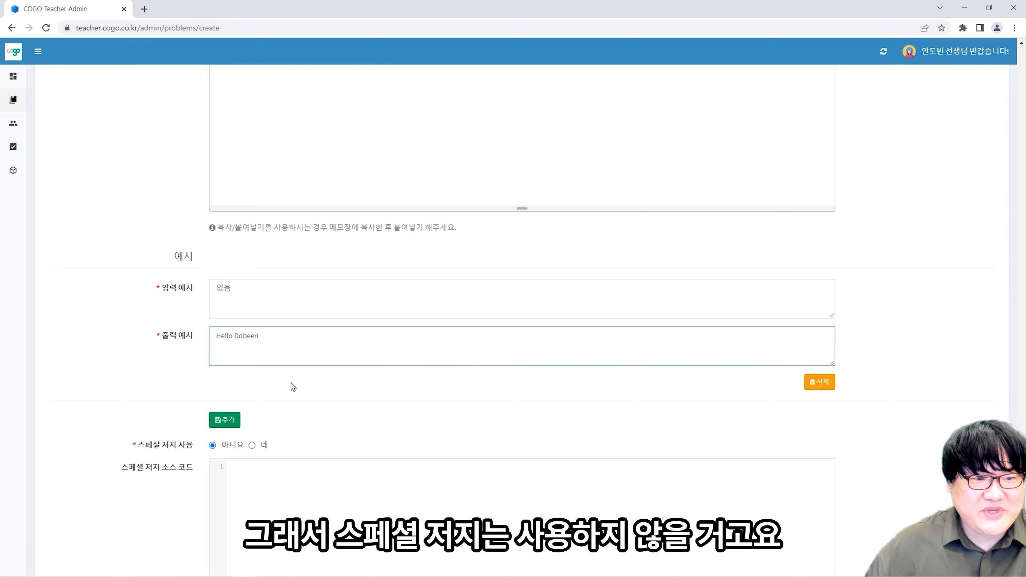
- Scroll down to the 테스트케이스 upload area and bring up the Start menu
scroll(291, 385, down, 3)
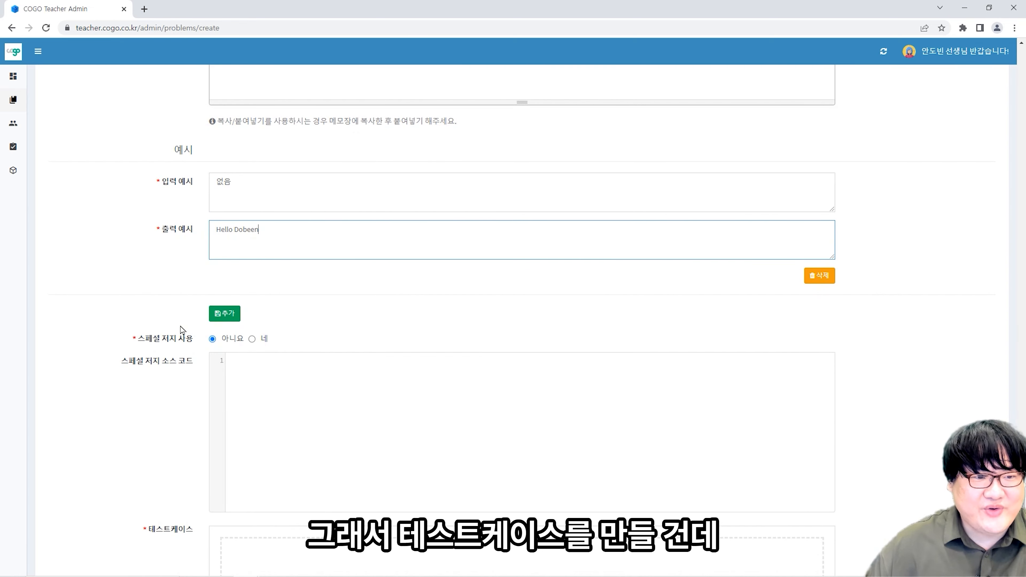
scroll(183, 330, down, 3)
scroll(183, 331, down, 3)
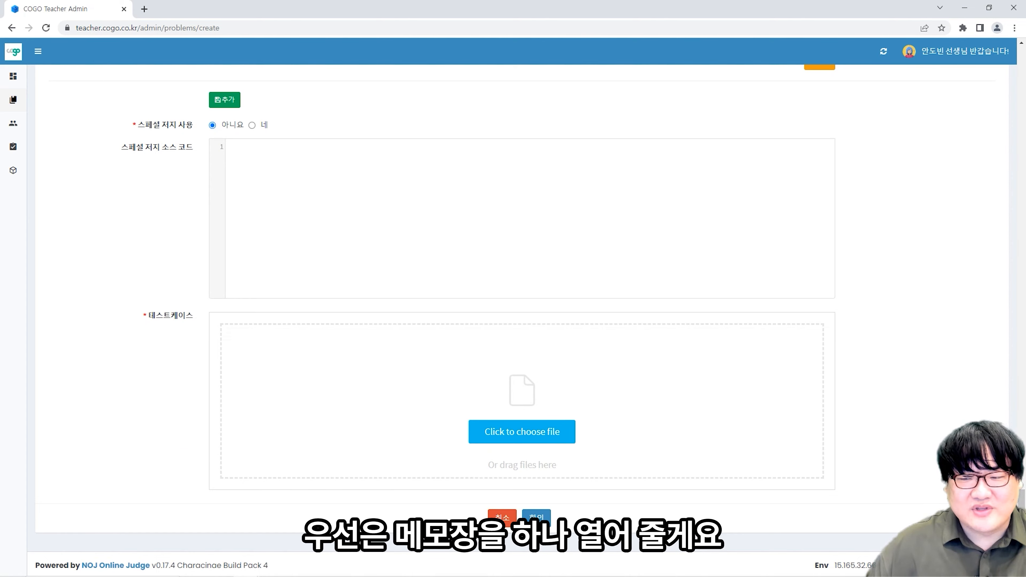
key(super)
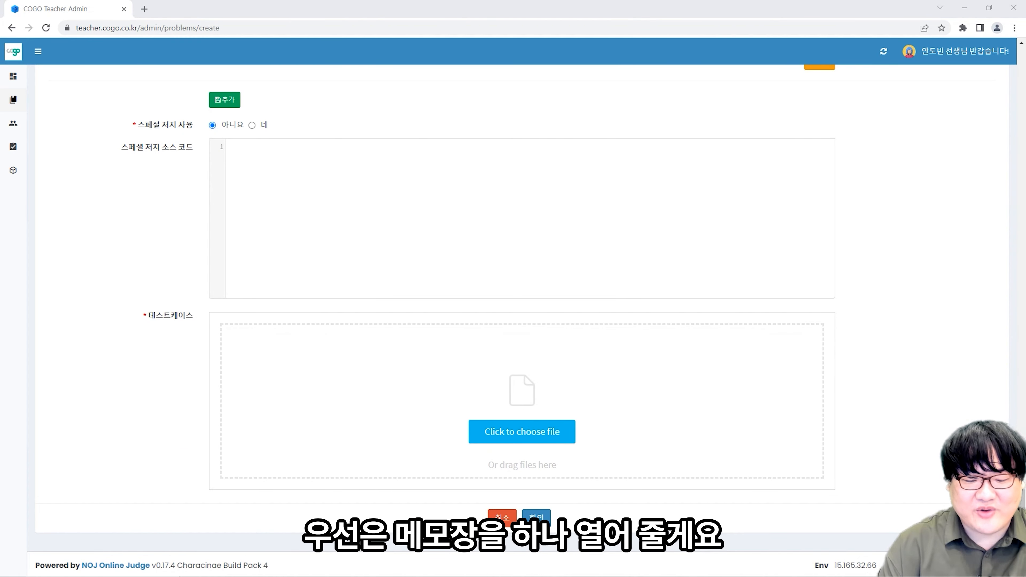
- Start a blank Notepad note and create a new problem folder under D:\코고\문제
key(Return)
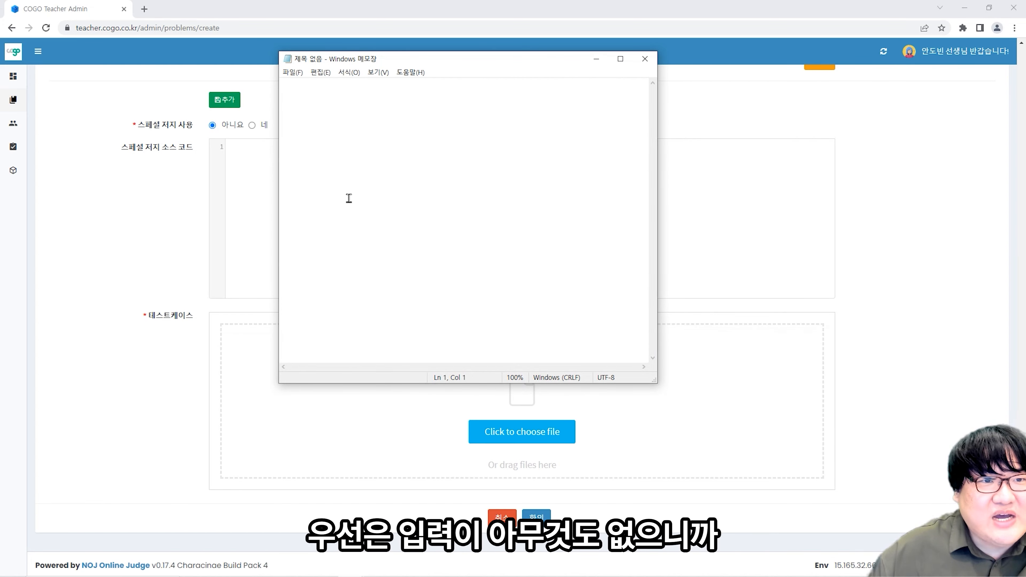
click(291, 72)
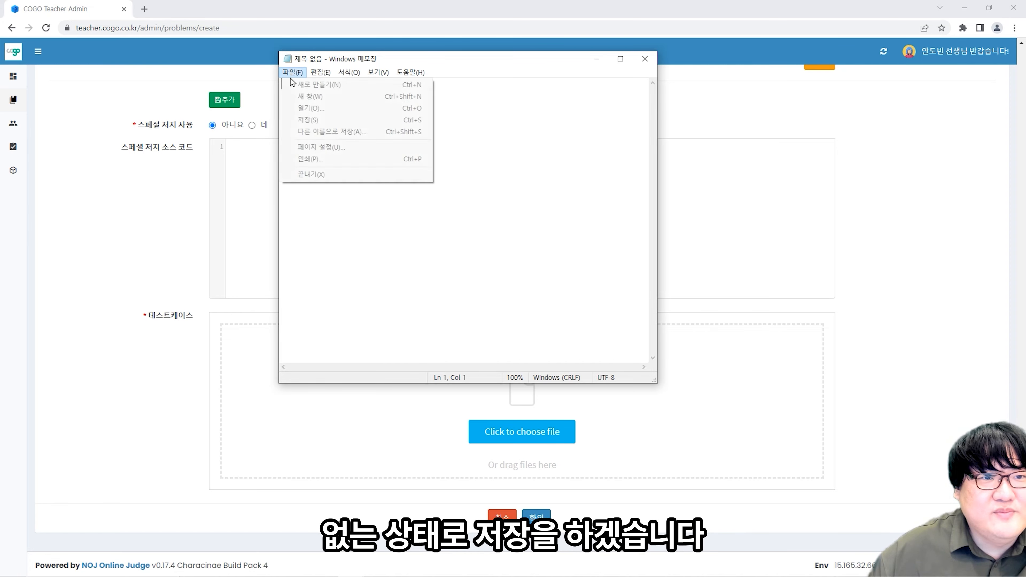
click(313, 130)
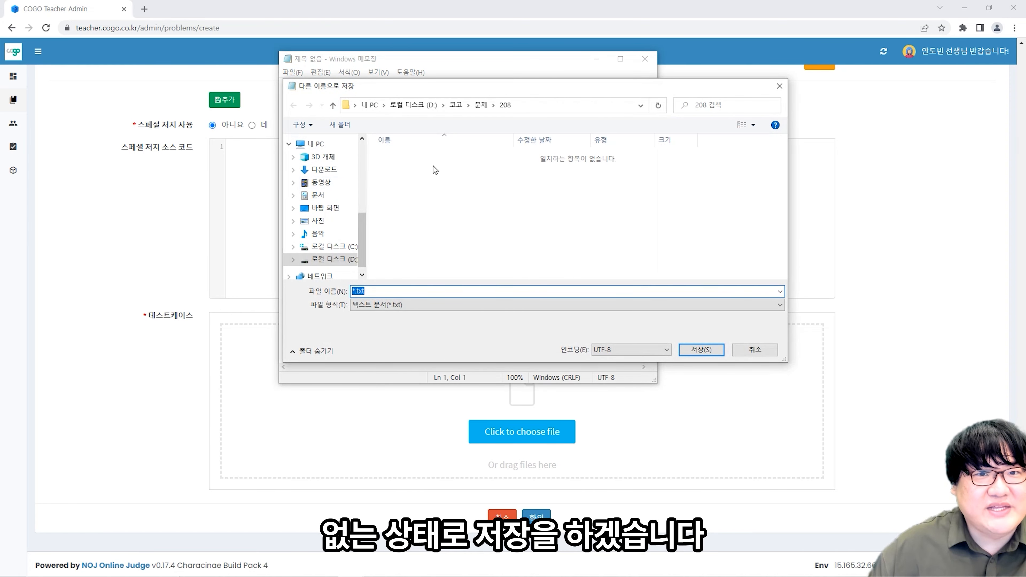
click(459, 106)
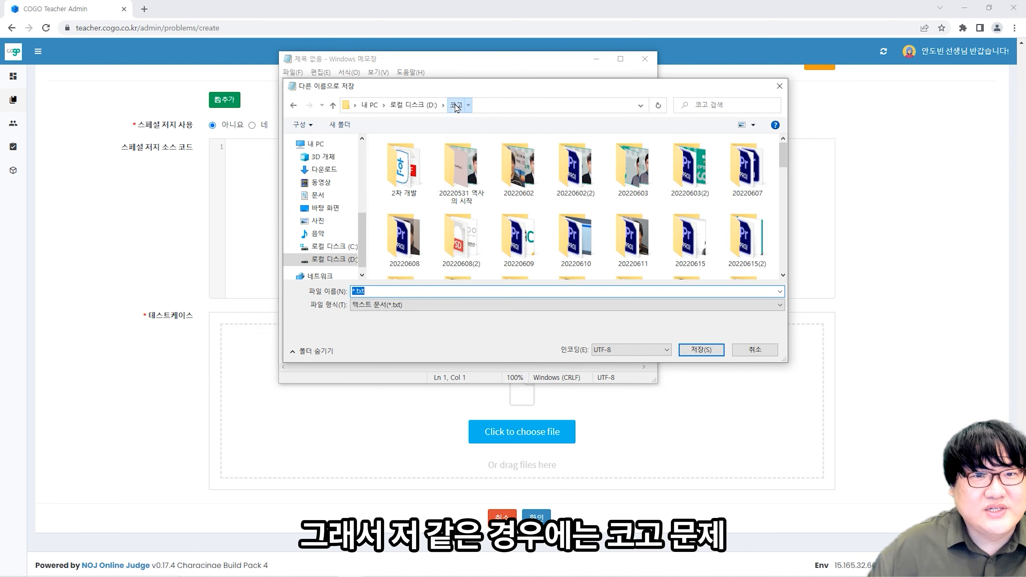
click(293, 106)
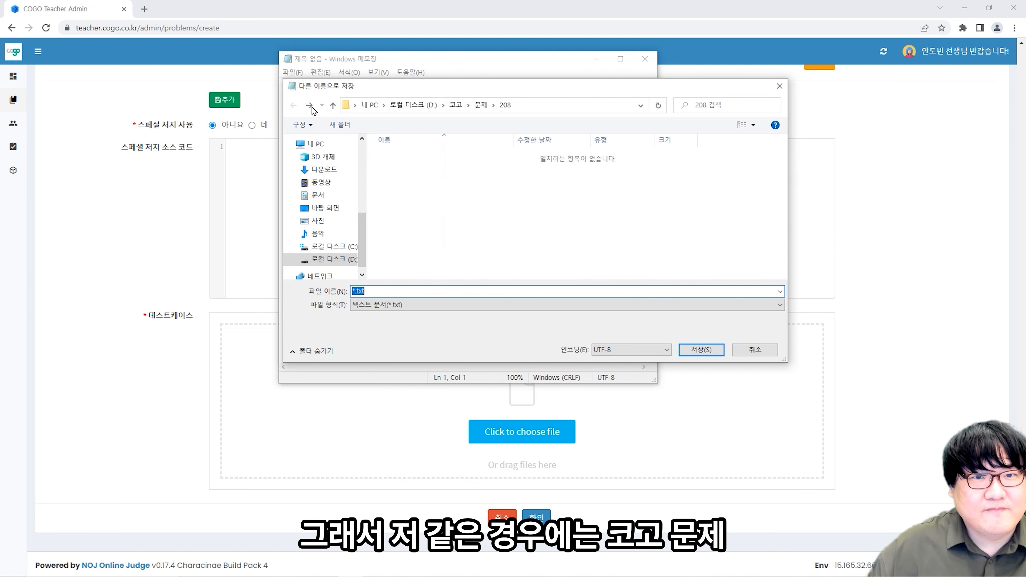
click(478, 104)
right_click(375, 167)
text(wf)
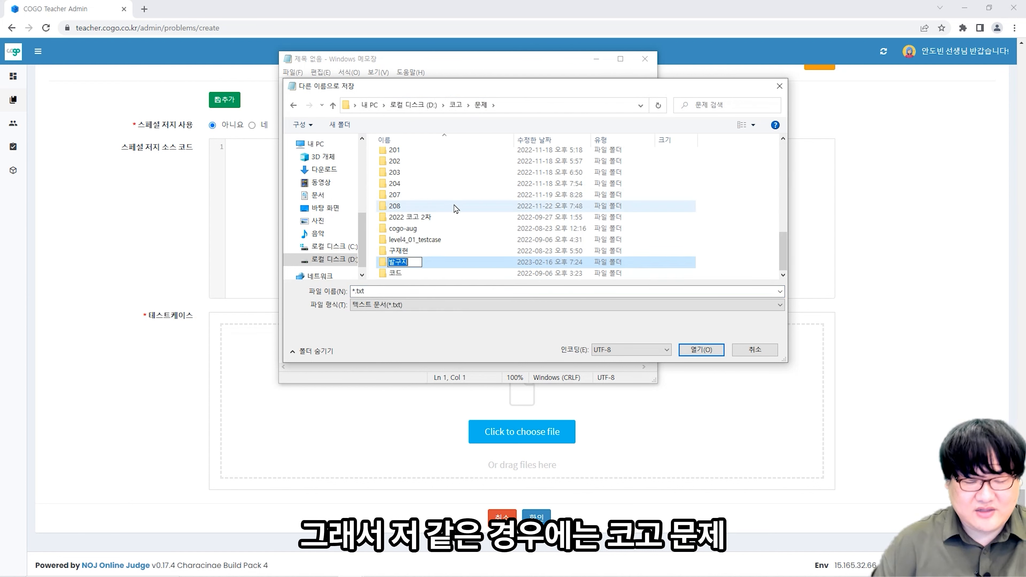
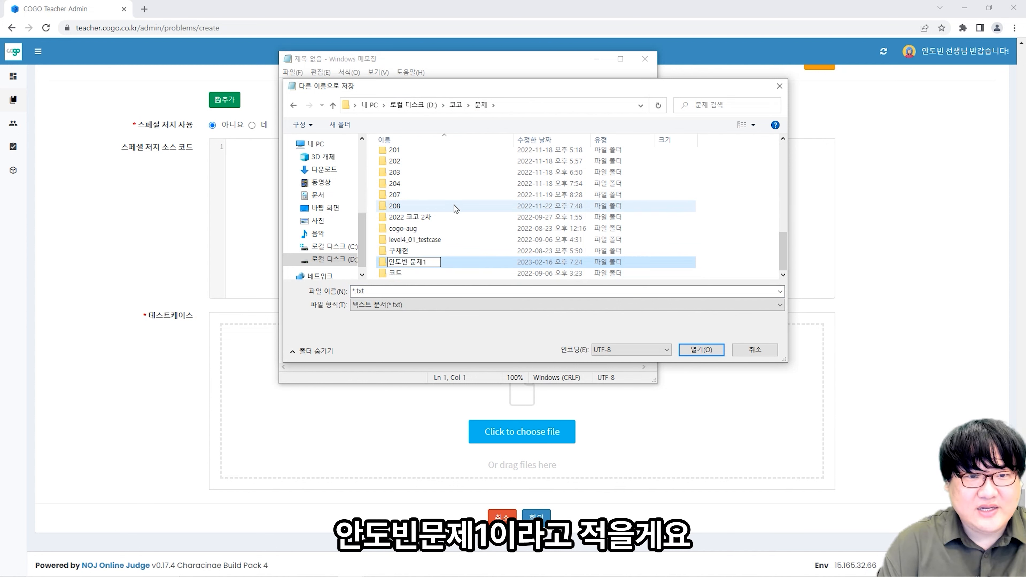
key(Return)
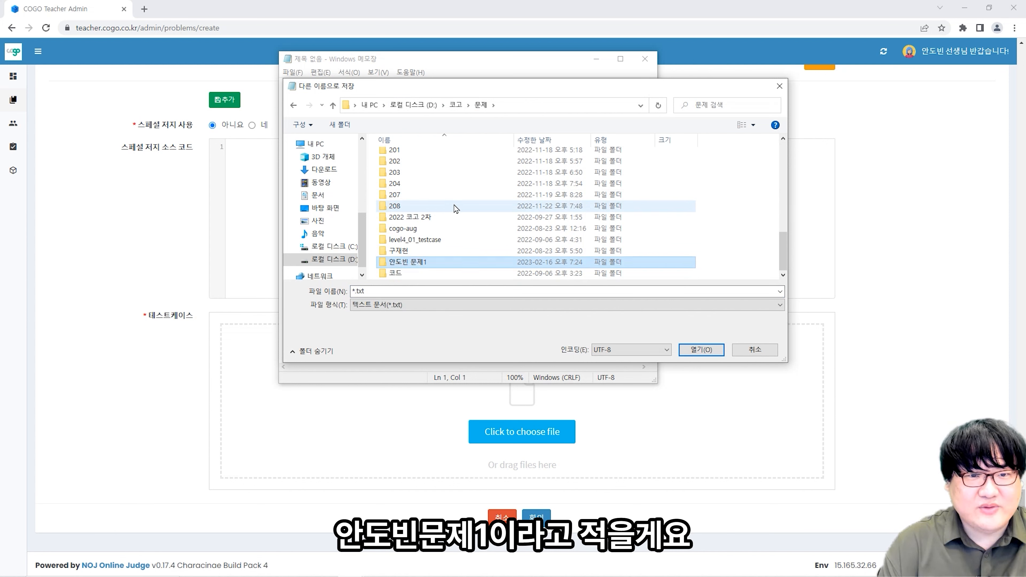
key(Return)
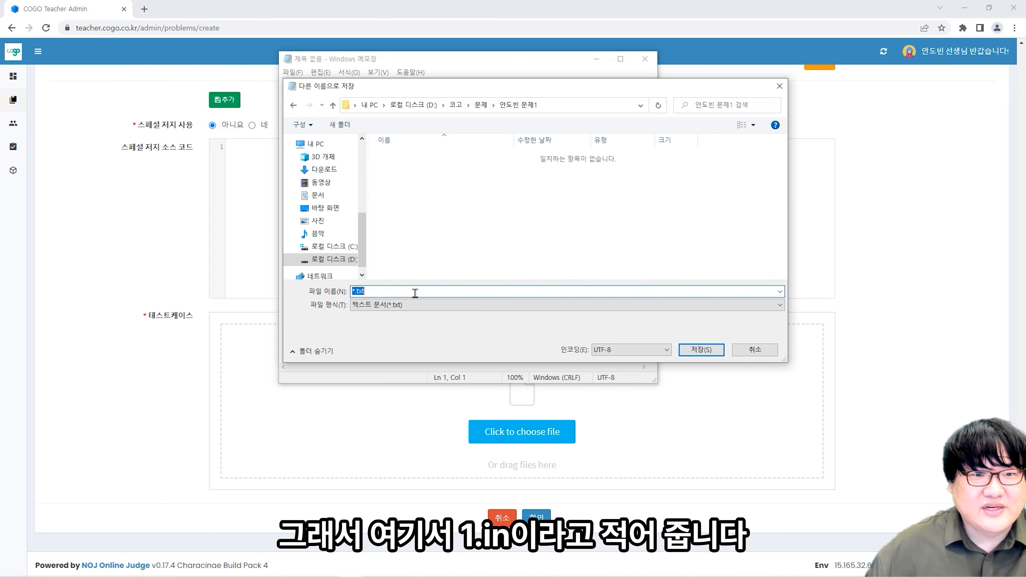
- Save the empty note there as 1.in with file type 모든 파일
text(1)
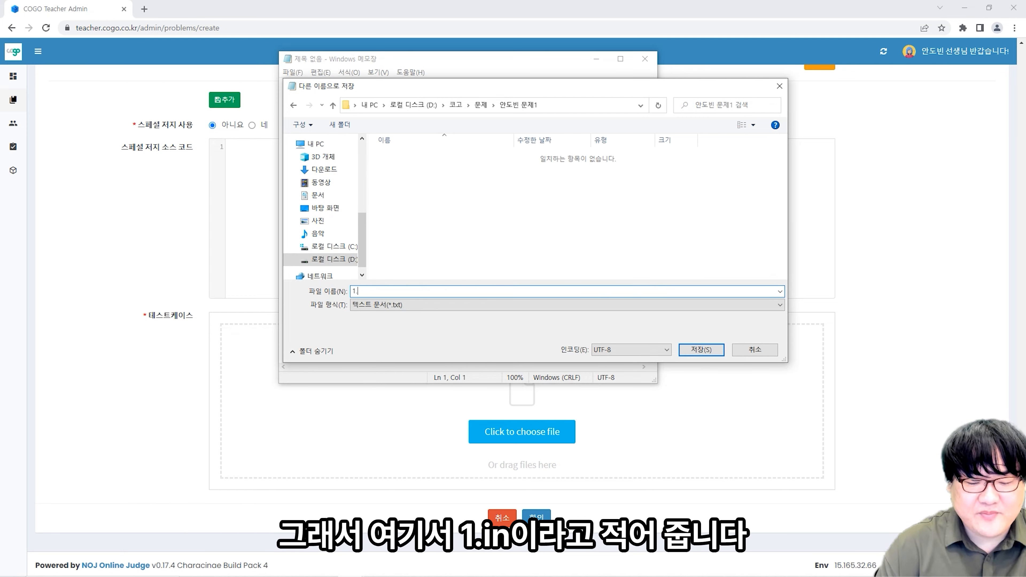
text(.ㅑ)
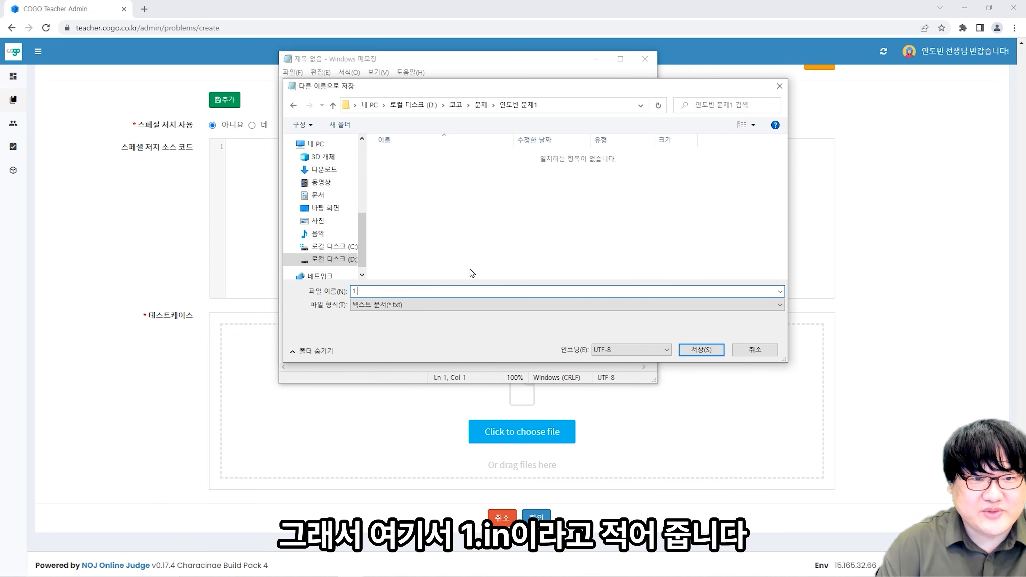
text(in)
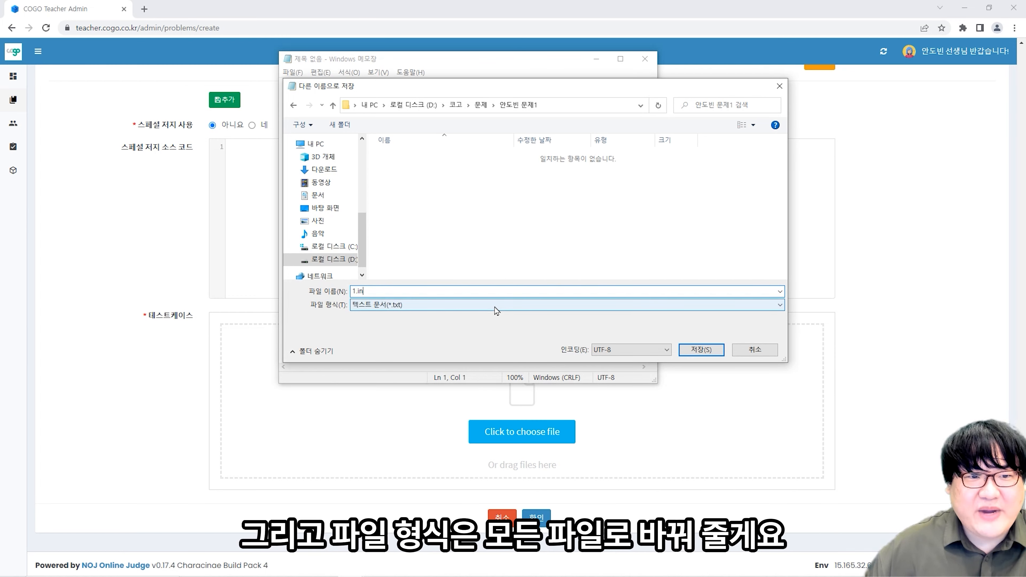
click(497, 305)
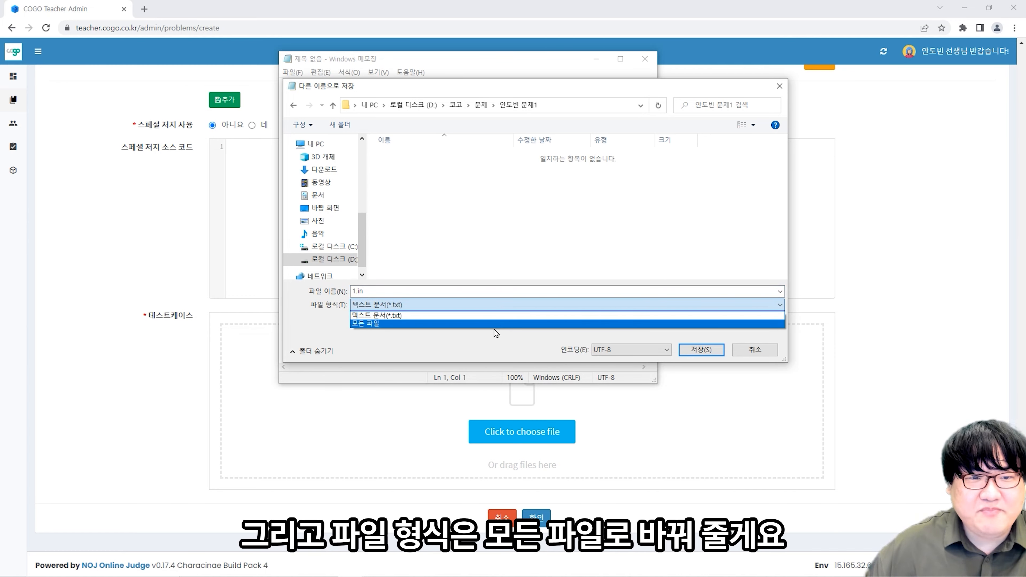
click(497, 334)
click(488, 305)
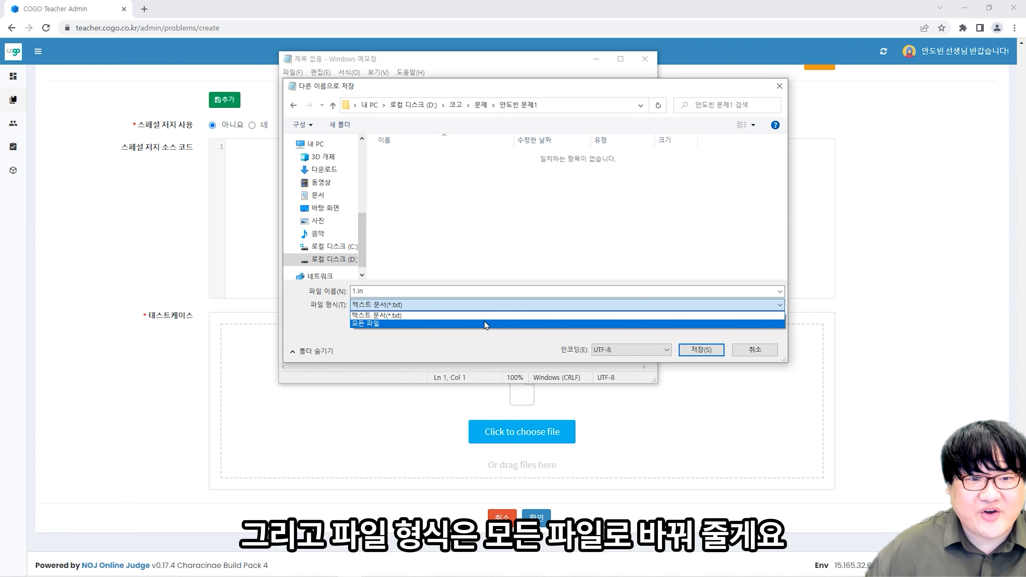
click(485, 323)
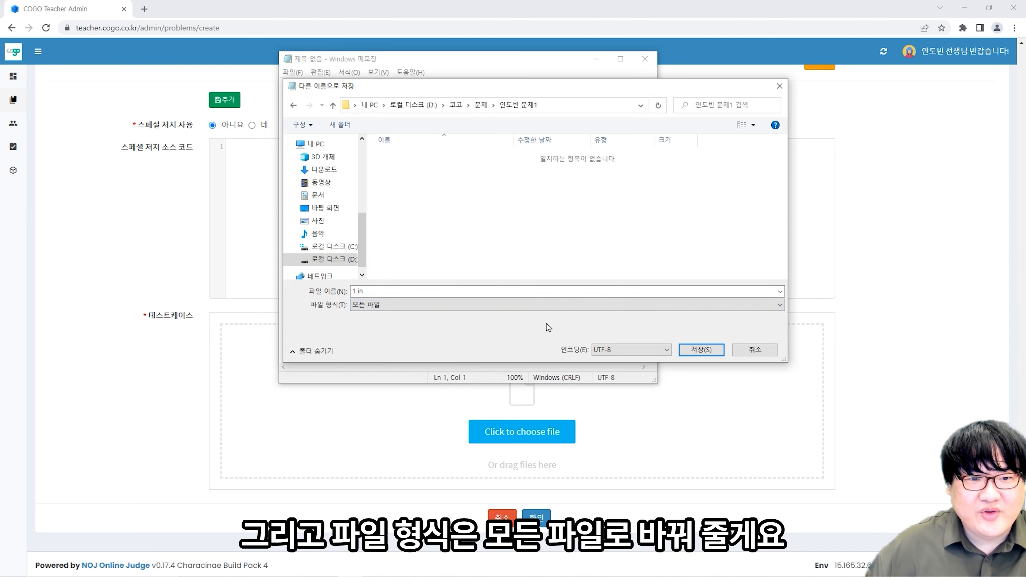
click(693, 351)
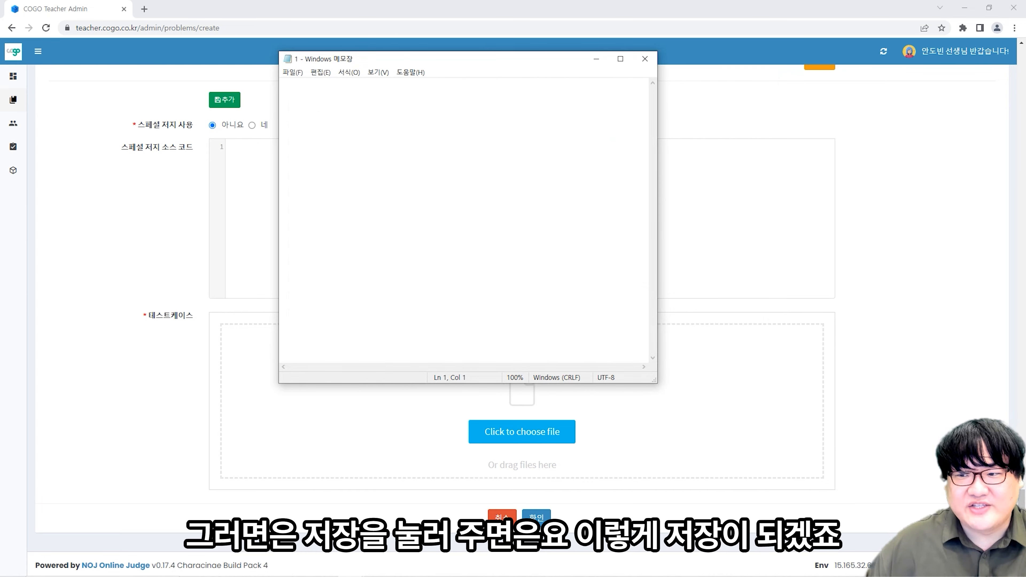
- Show File Explorer's D:\코고\문제 folder over Notepad, listing the new problem folder
click(349, 576)
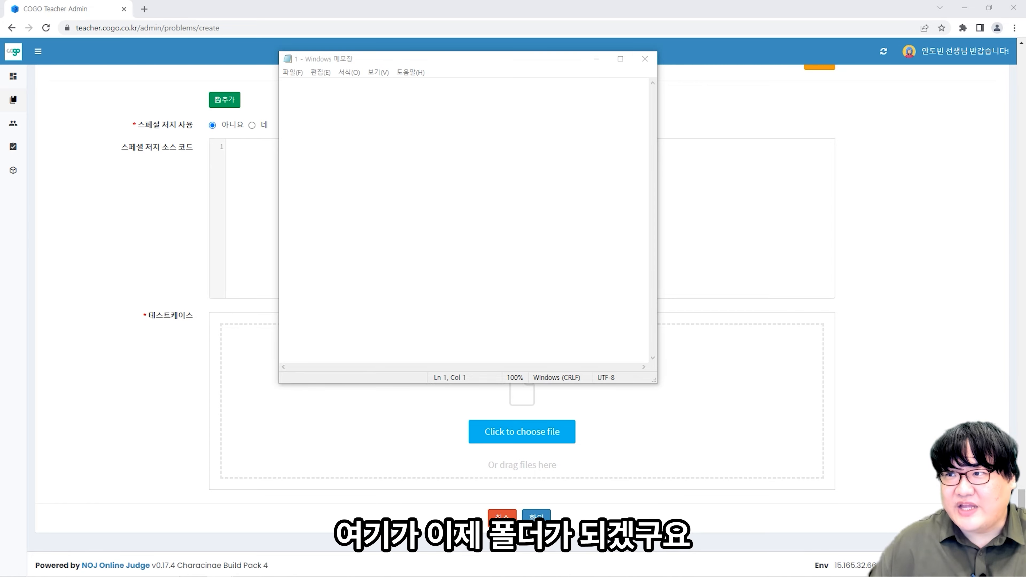
drag(1025, 118, 561, 89)
scroll(639, 251, down, 9)
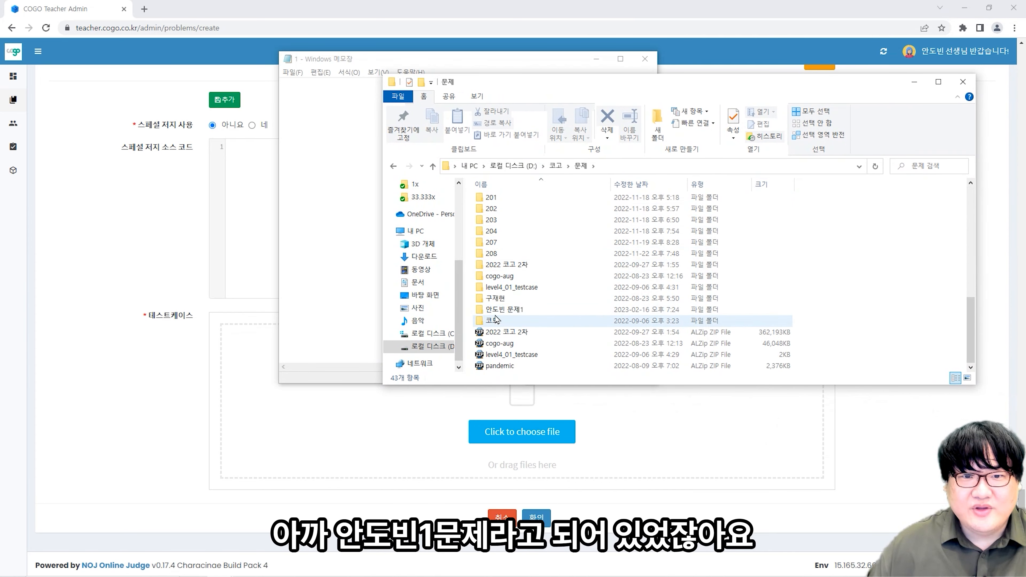
- Open the new problem folder and confirm file 1 is a 0 KB IN 파일
double_click(513, 309)
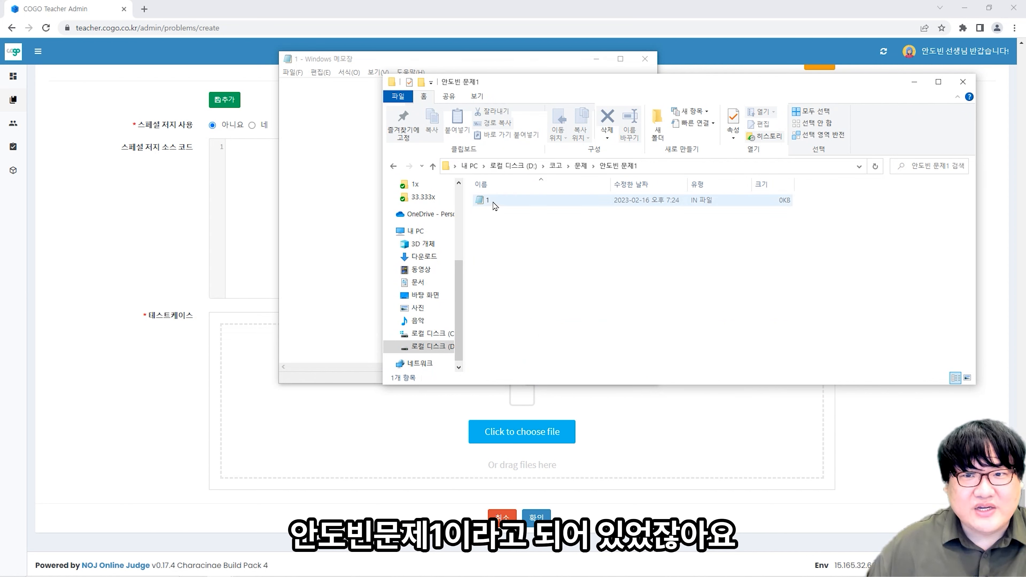
click(618, 203)
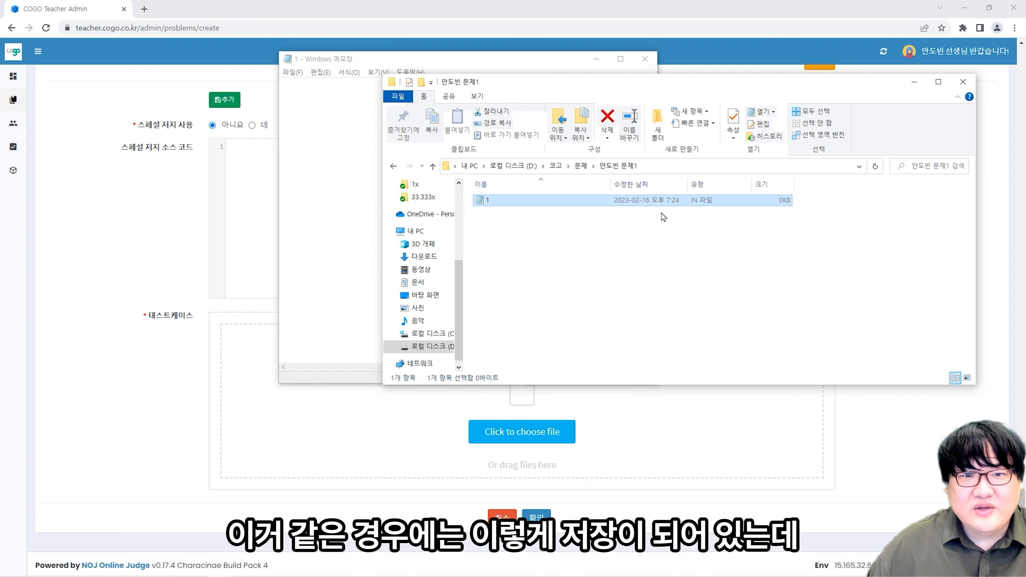
double_click(604, 205)
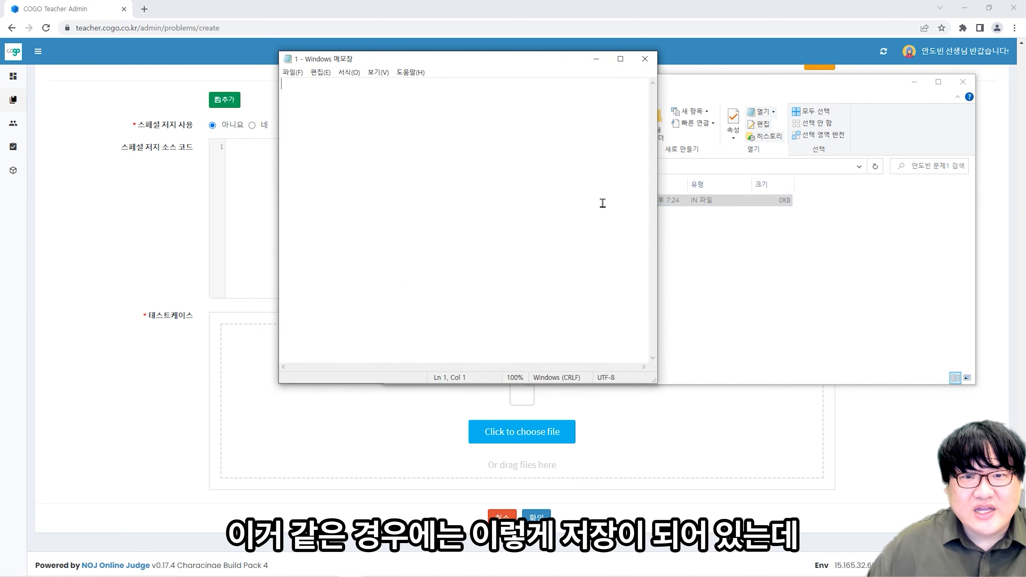
click(646, 59)
click(659, 202)
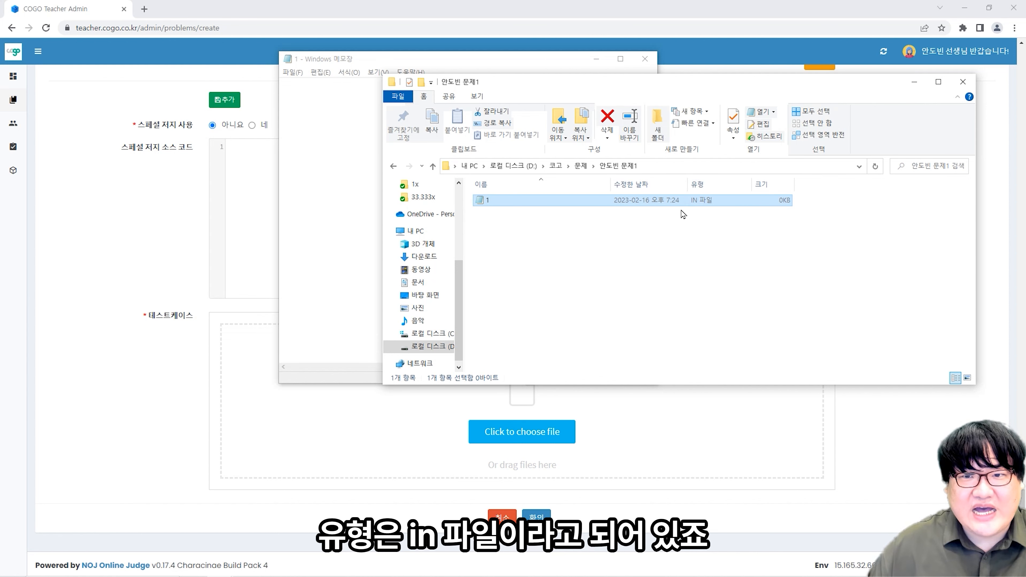
- Type Hello Dobeen, save it as 1.out with All Files type, and close Notepad
click(343, 138)
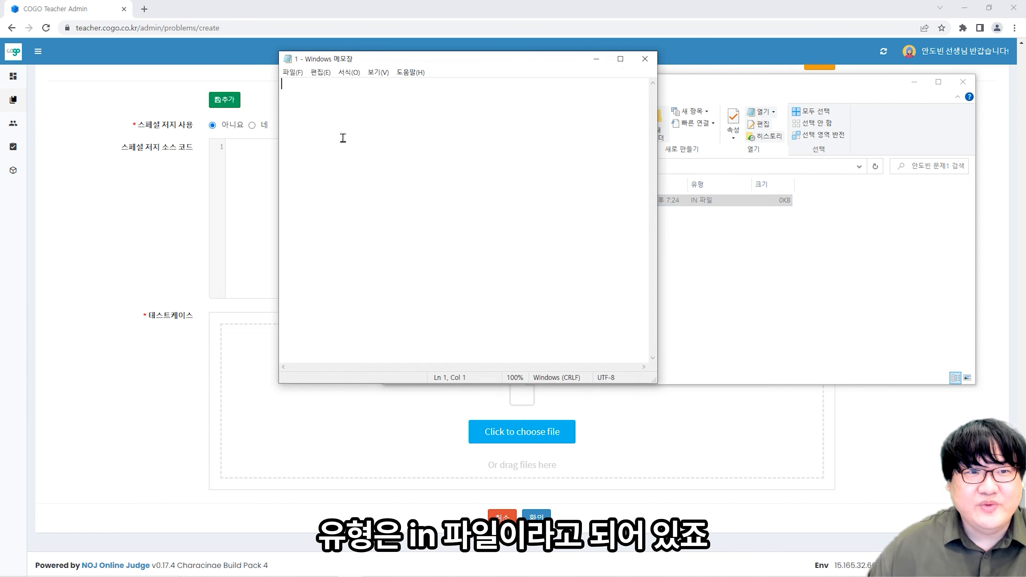
text(Do)
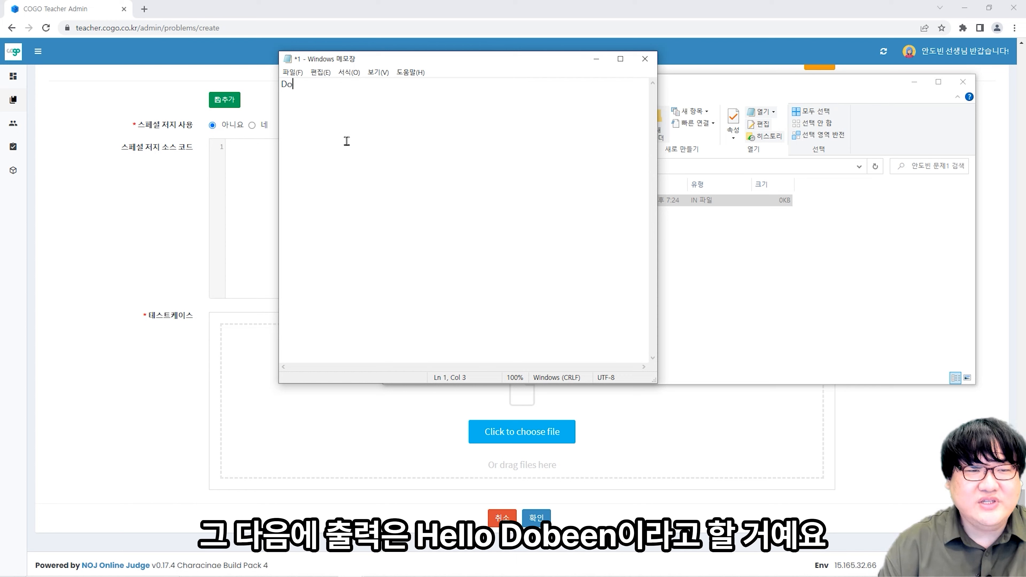
key(BackSpace)
key(BackSpace)
text(Hello Do)
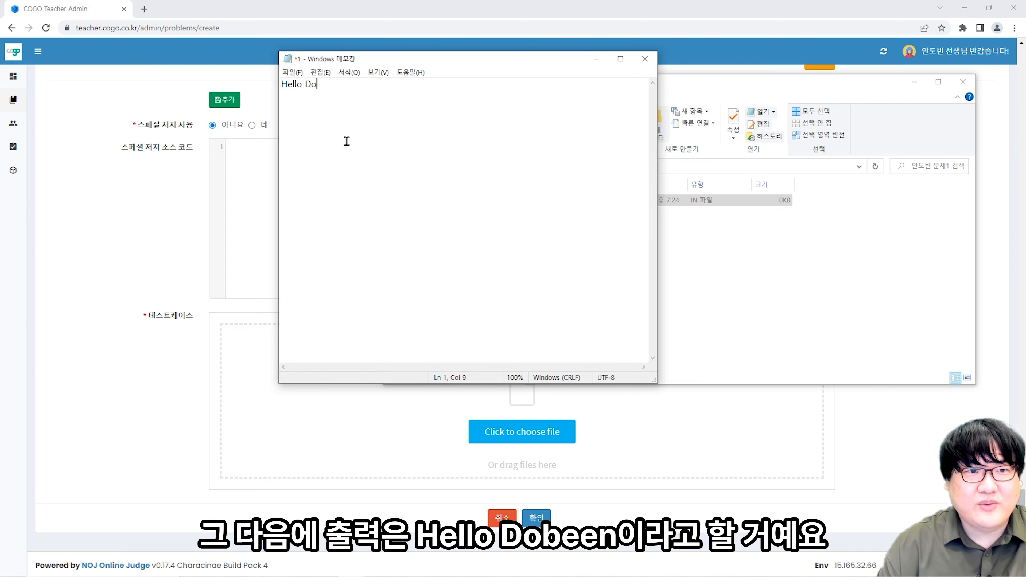
text(been)
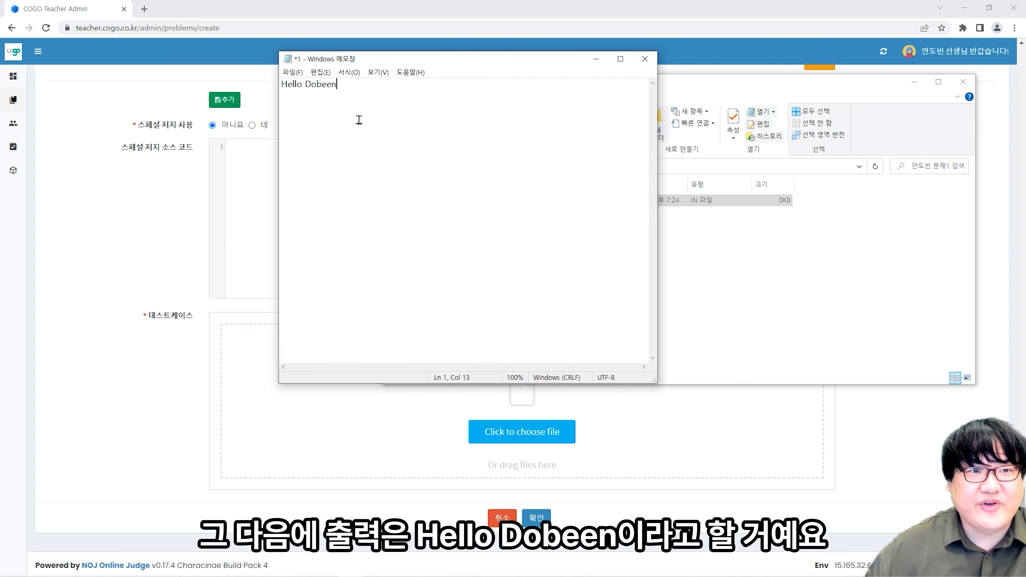
click(292, 72)
click(316, 131)
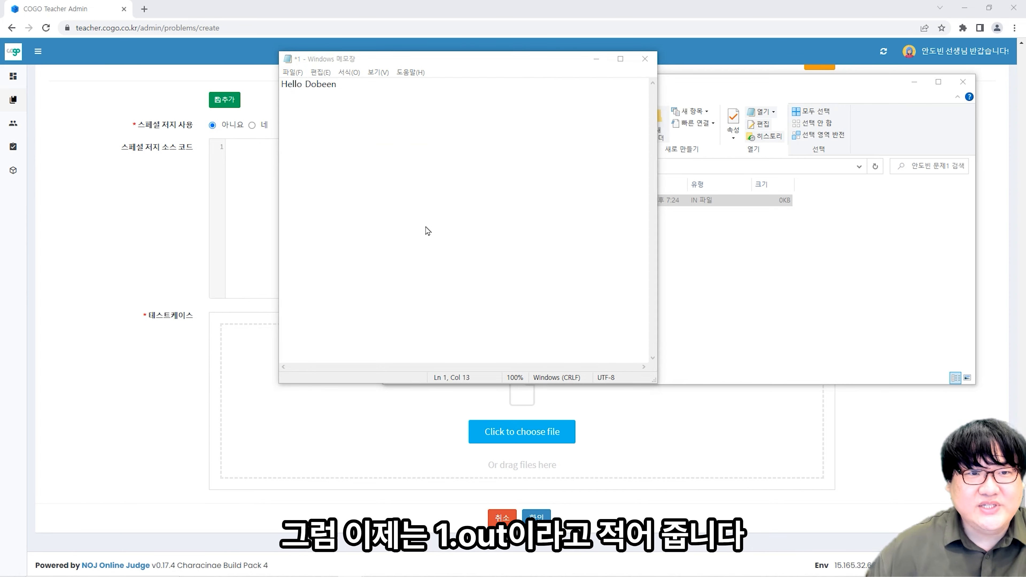
text(.out)
click(414, 305)
click(420, 324)
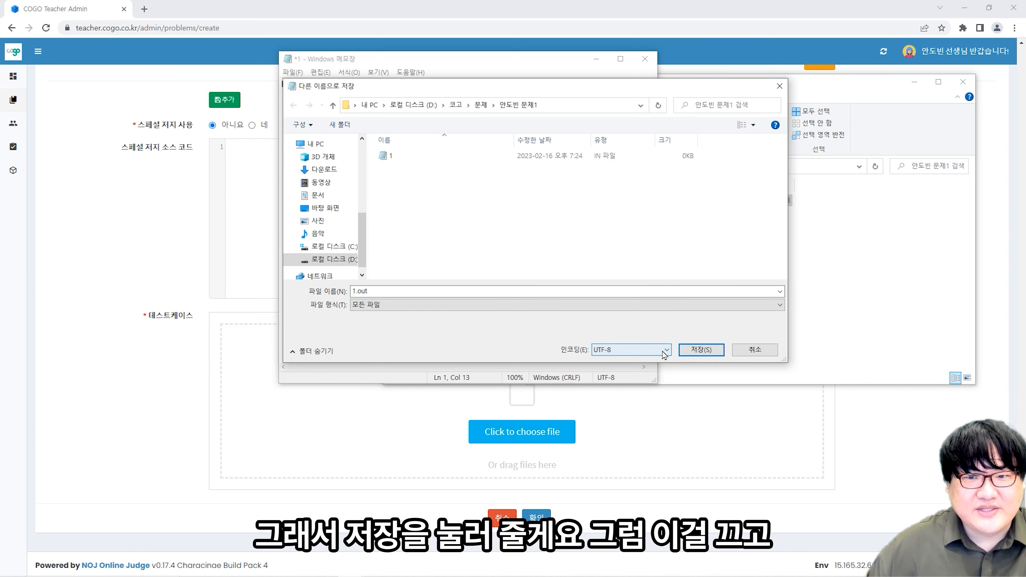
click(689, 351)
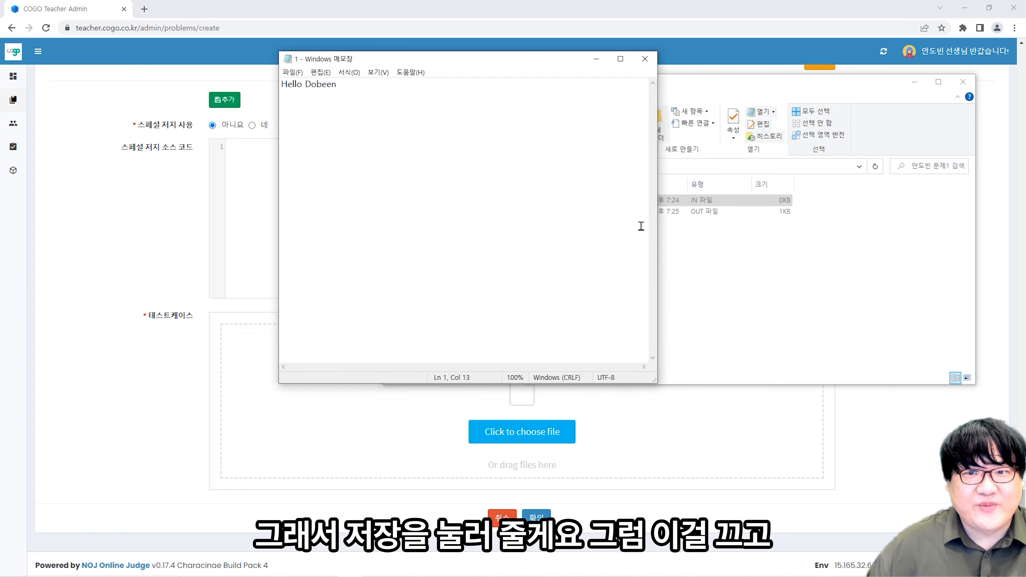
click(645, 59)
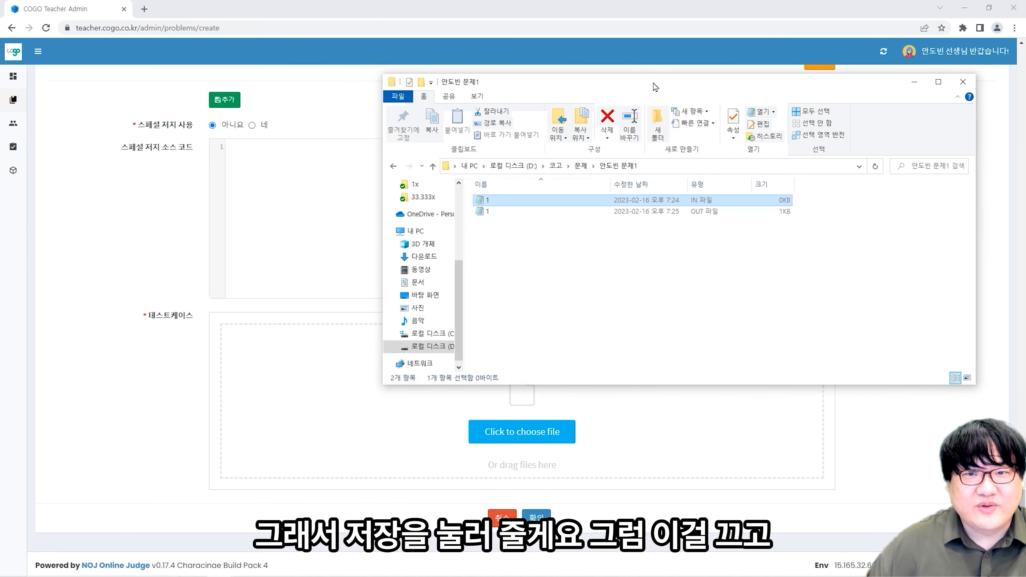
- Compress 1.in and 1.out with ALZip into 1.zip and select the archive
drag(555, 241, 517, 199)
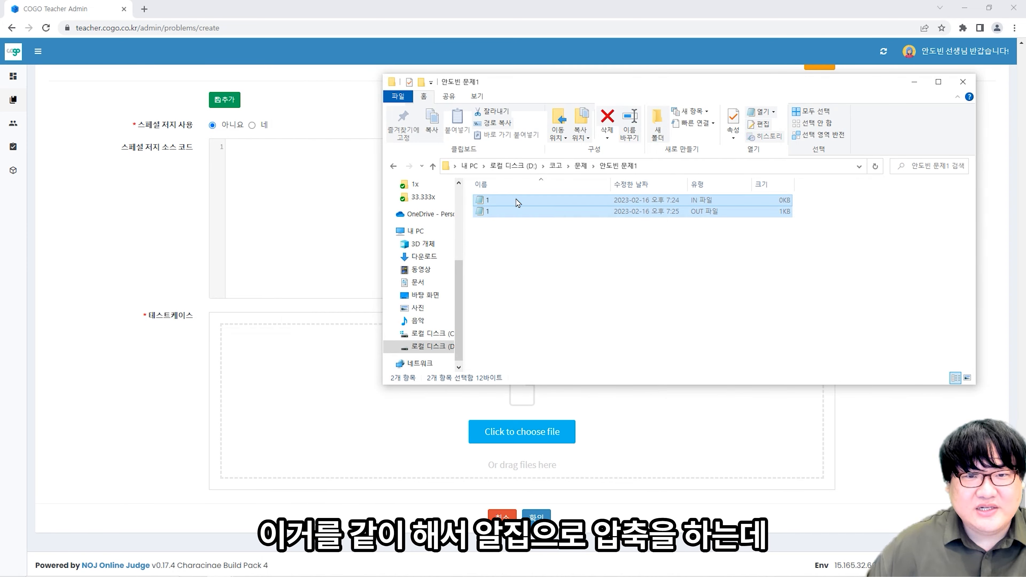
right_click(517, 199)
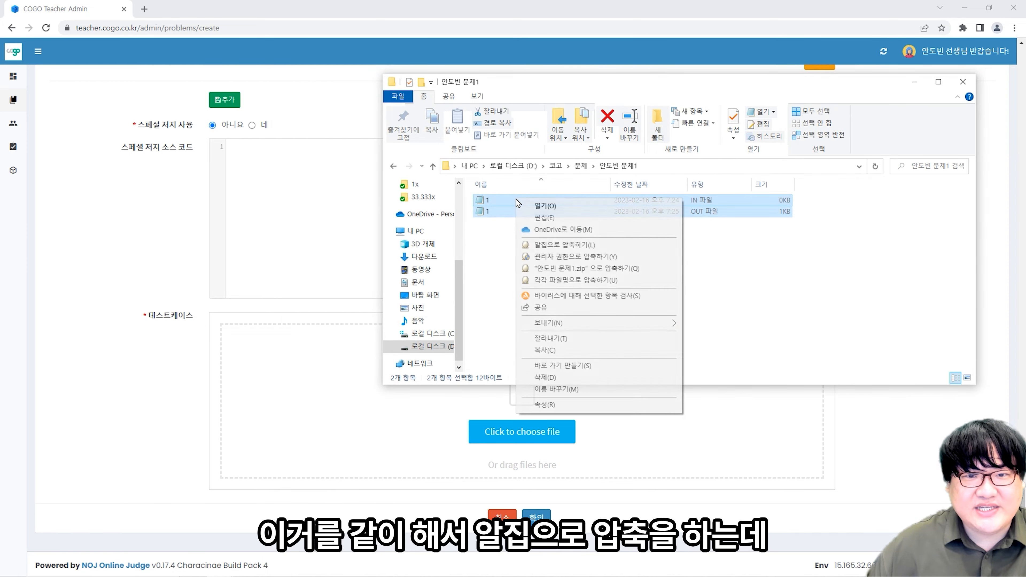
click(553, 245)
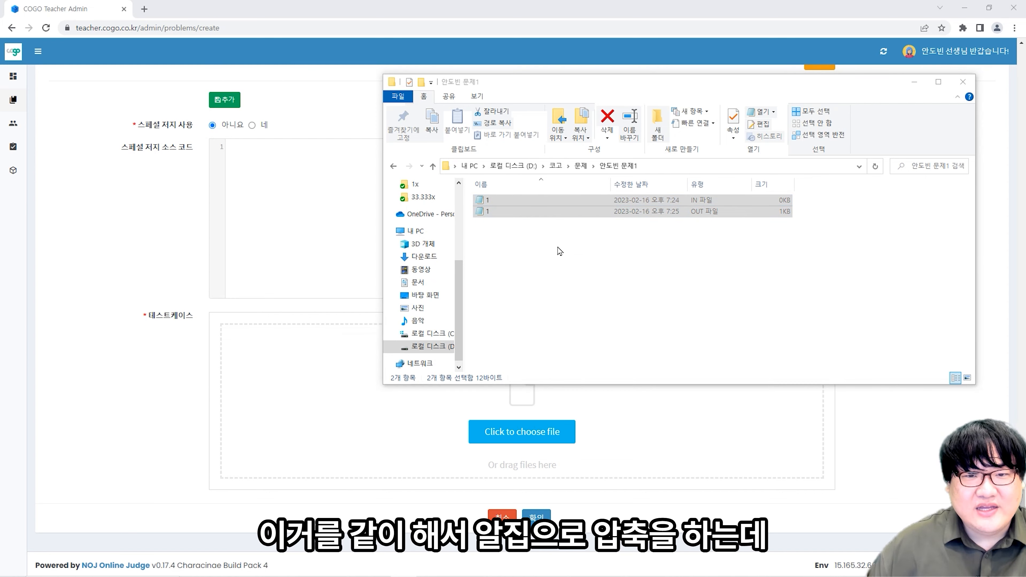
text(1₩1.zip)
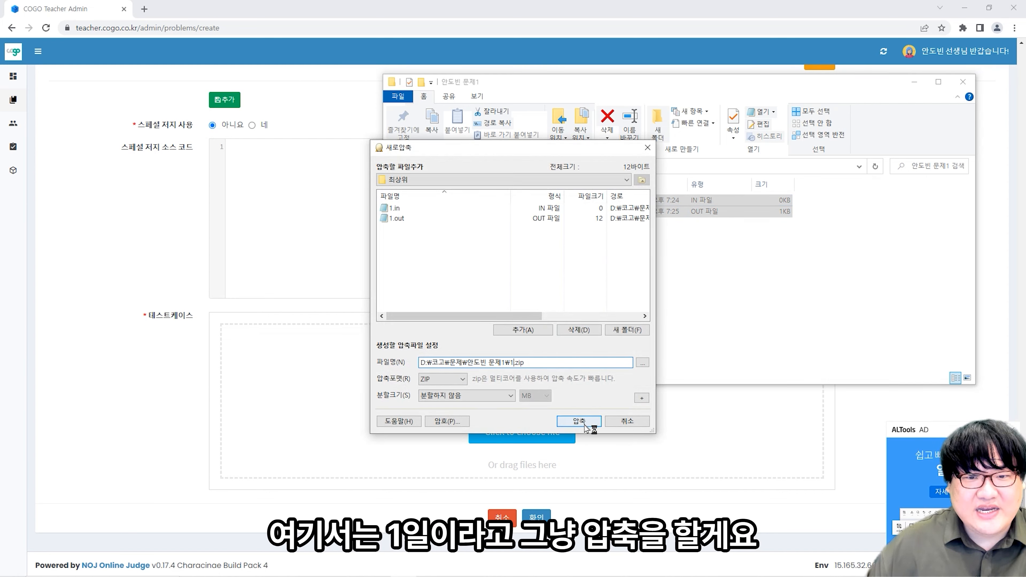
click(584, 423)
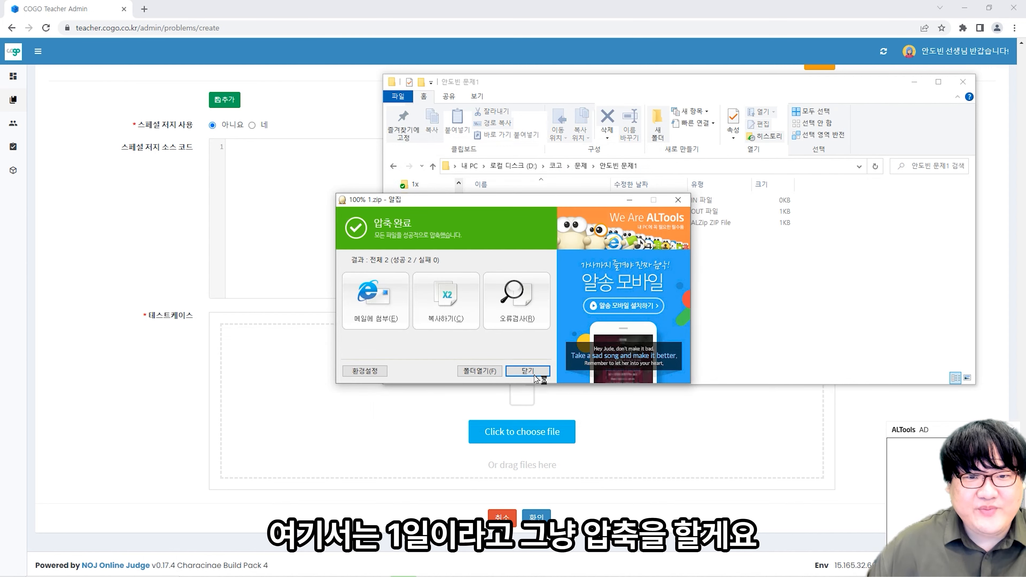
click(533, 371)
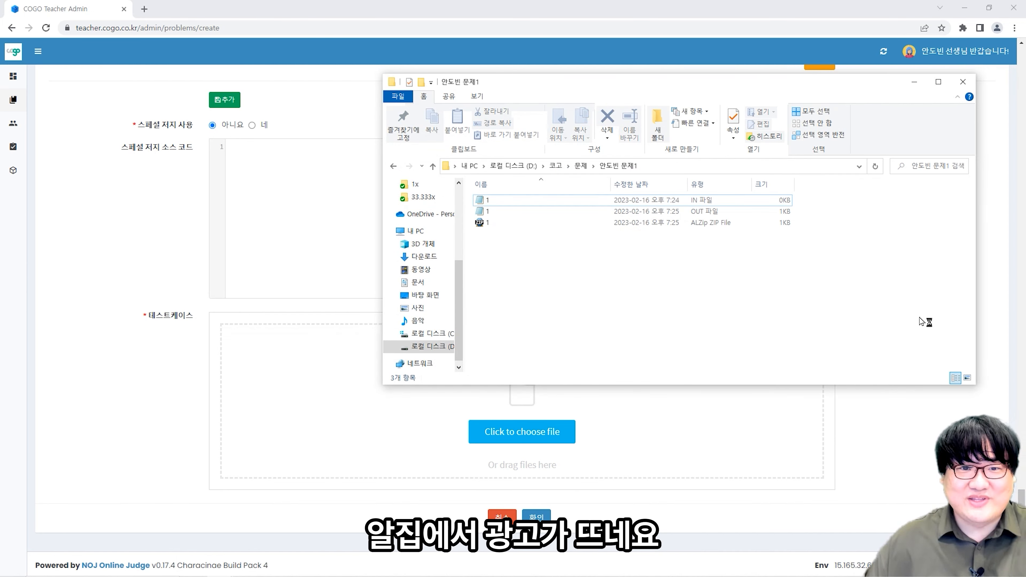
click(490, 225)
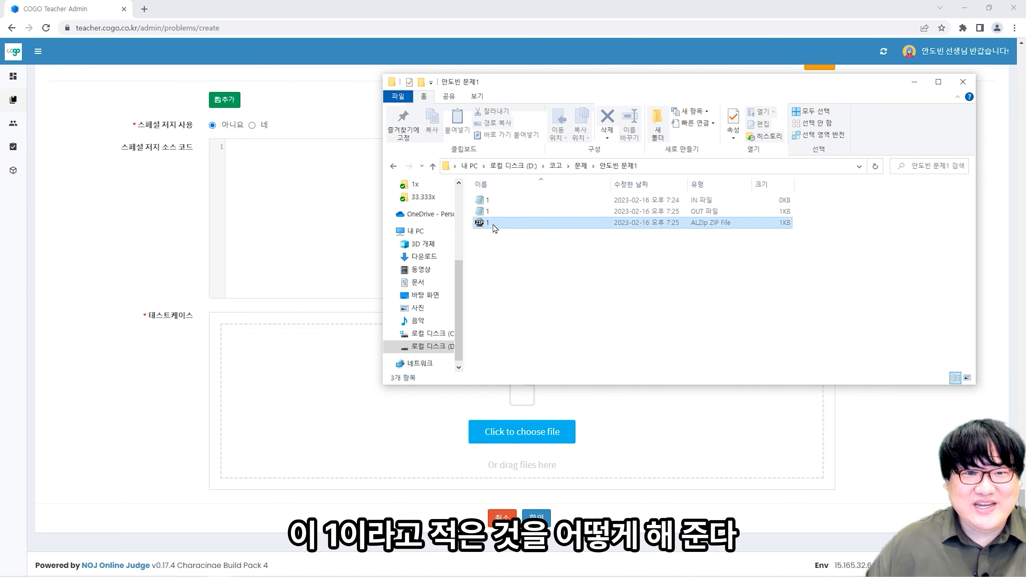
- Upload 1.zip as Hello Dobeen's test case file, confirm the upload, and save the problem
drag(485, 224, 347, 423)
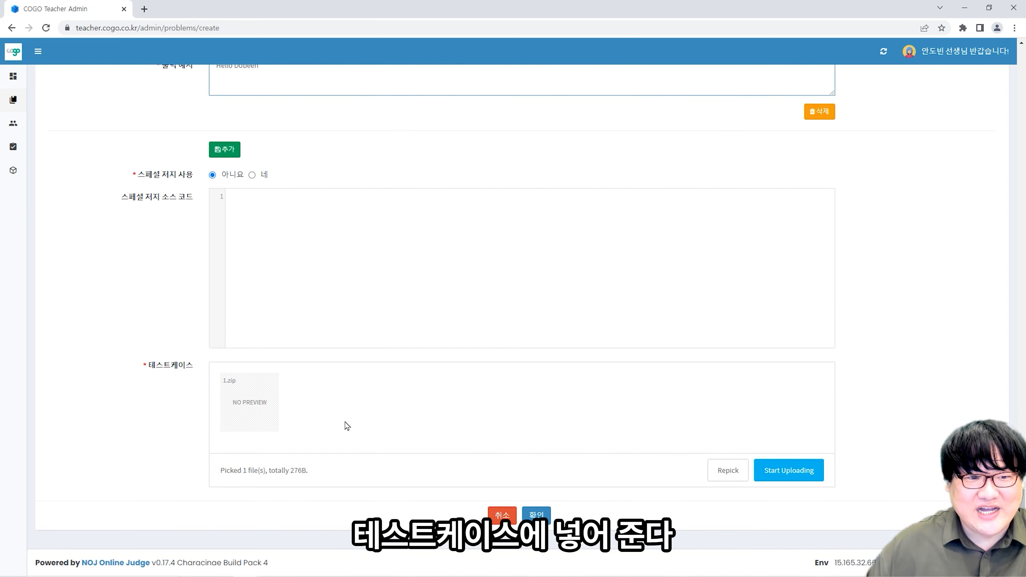
click(789, 471)
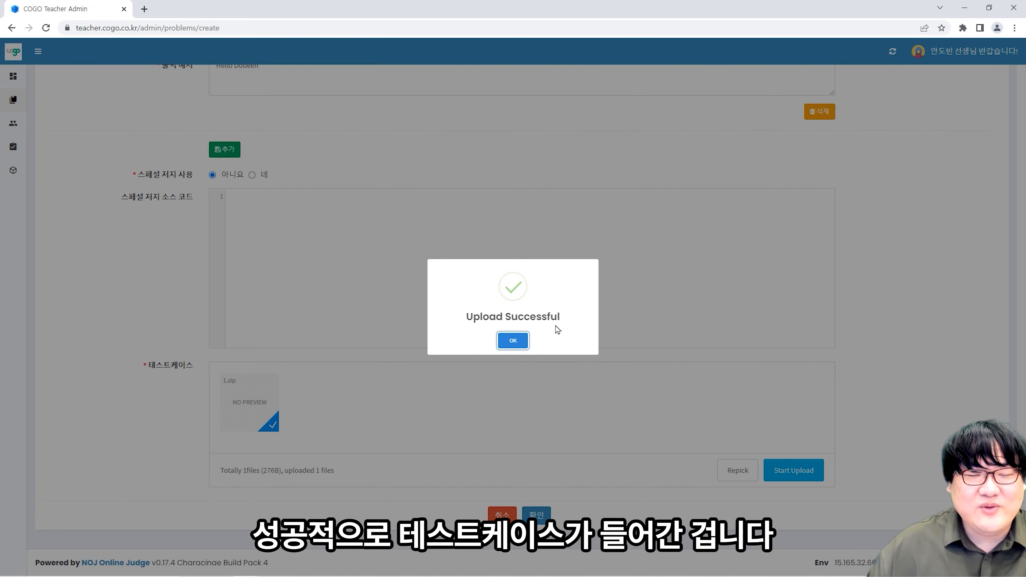
click(520, 344)
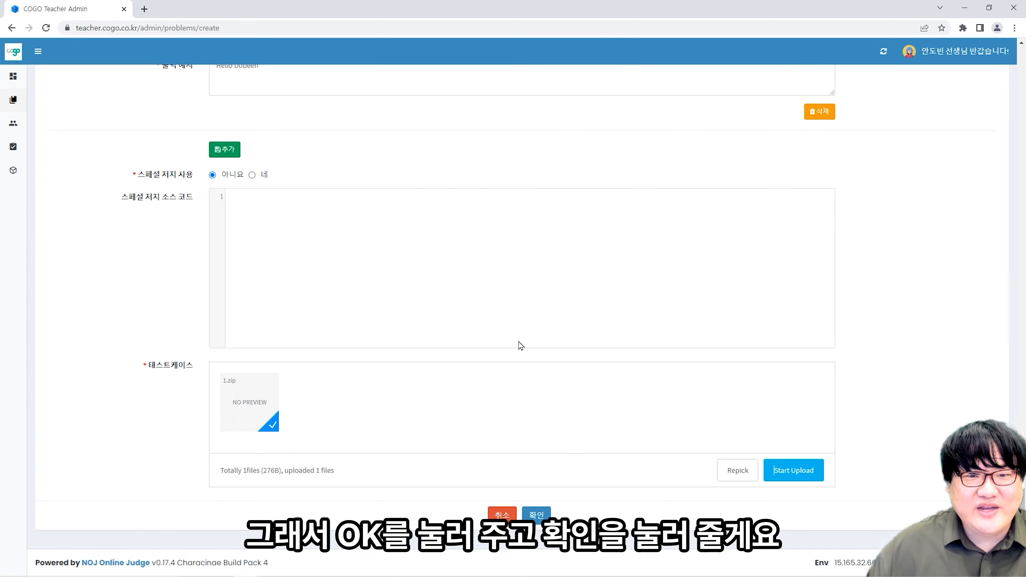
click(533, 514)
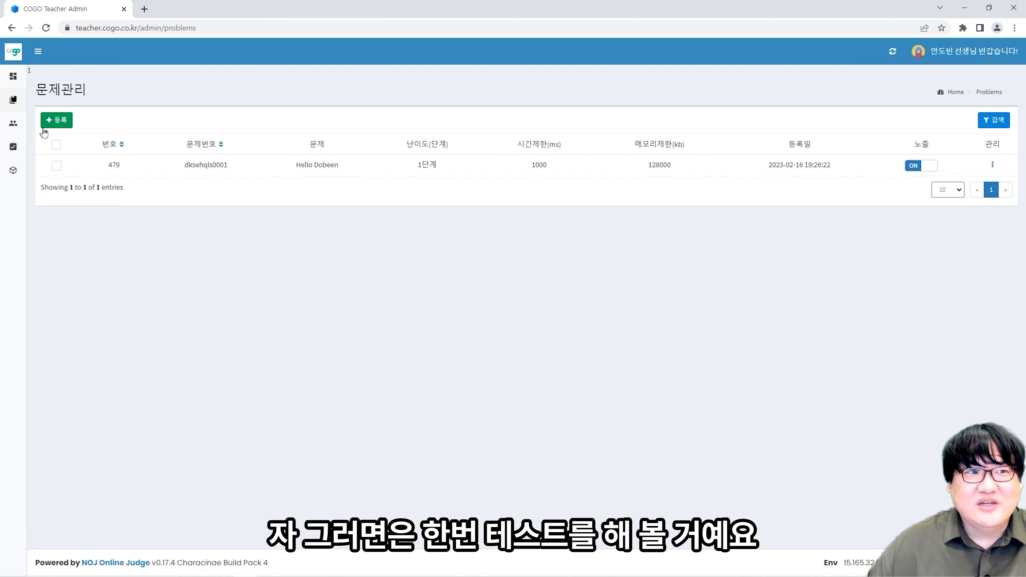
- Visit the 문제승인 page and return to the 문제관리 list
mouse_move(45, 138)
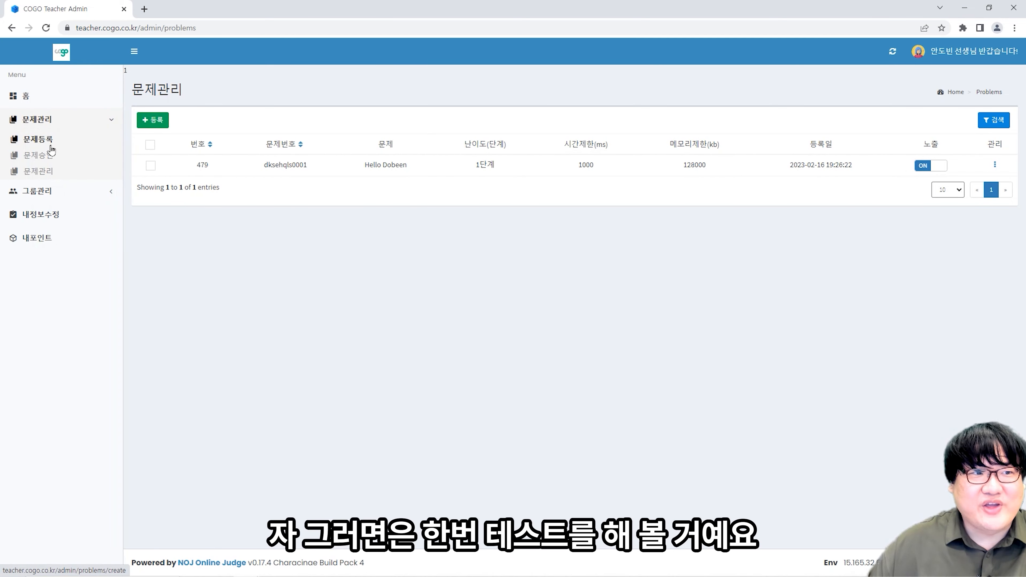
click(50, 157)
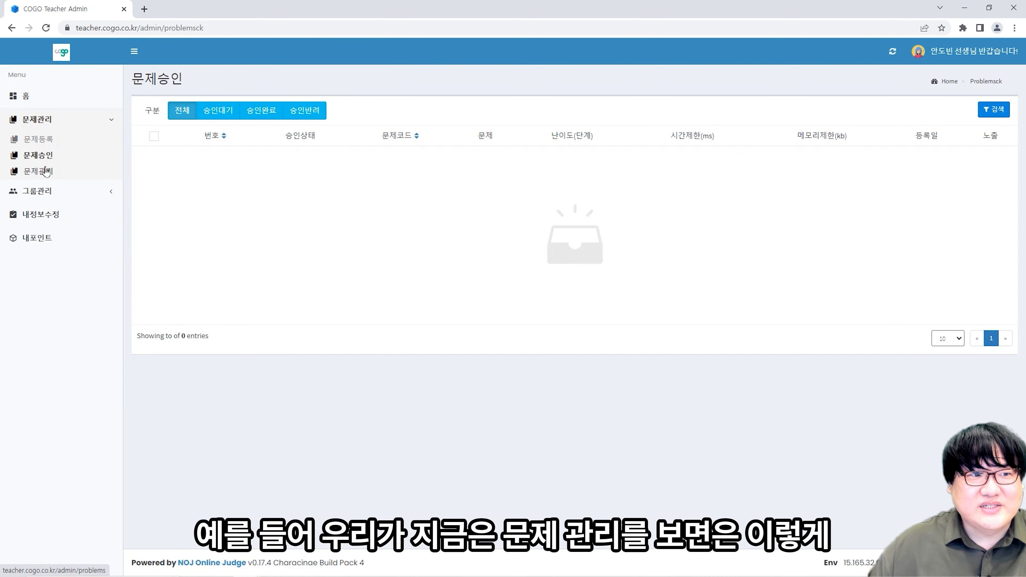
click(47, 171)
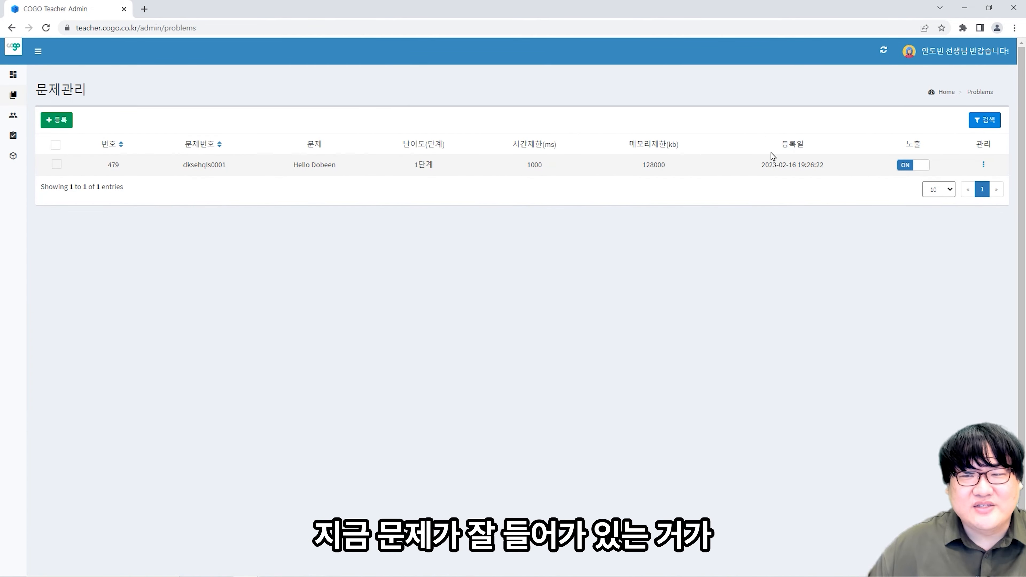
- Open Hello Dobeen (problem 479) via 관리 and review its saved description, example output and 1단계 settings
click(984, 164)
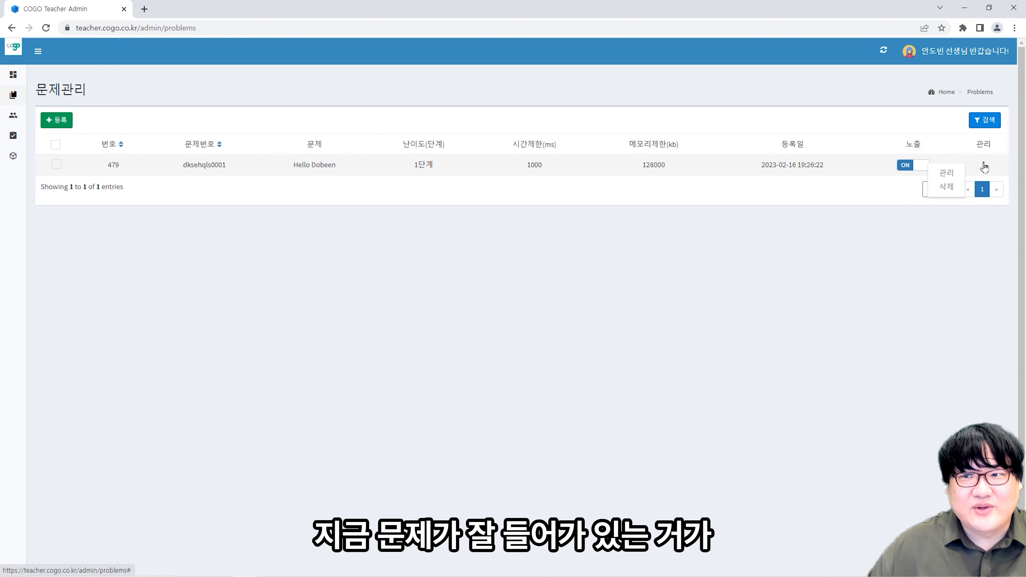
click(951, 173)
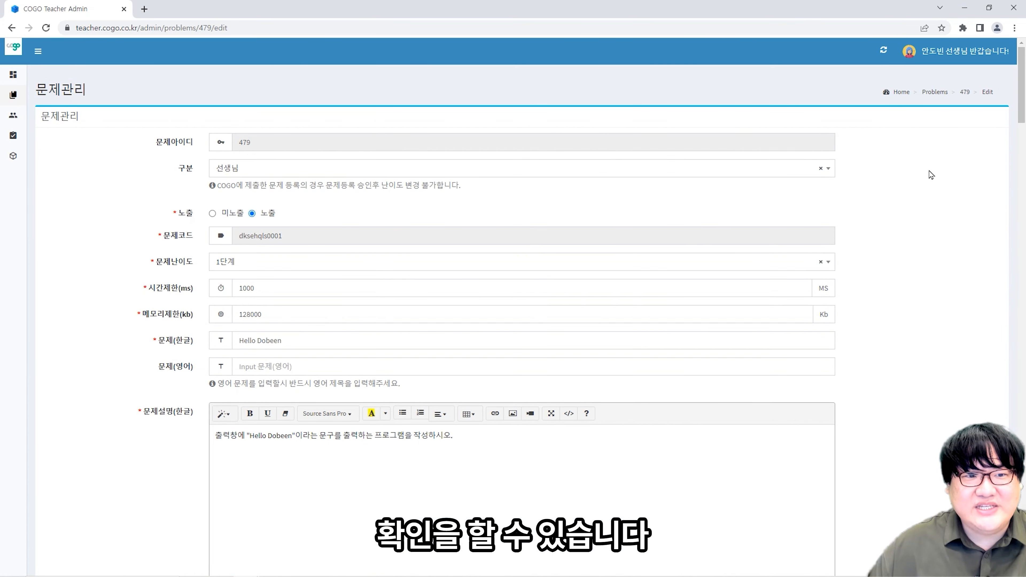
scroll(905, 194, down, 8)
scroll(896, 193, down, 15)
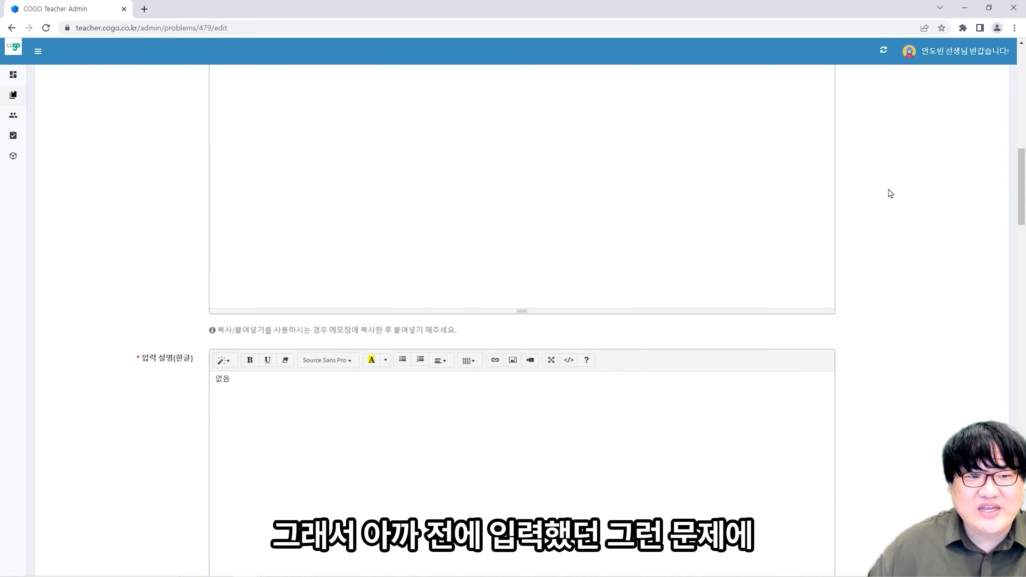
scroll(869, 187, down, 15)
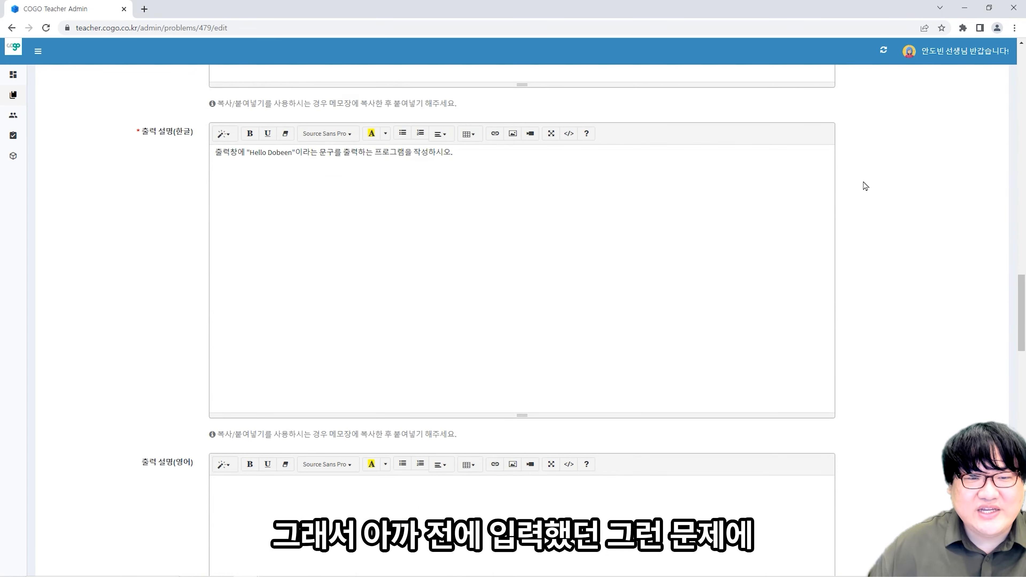
scroll(857, 183, down, 15)
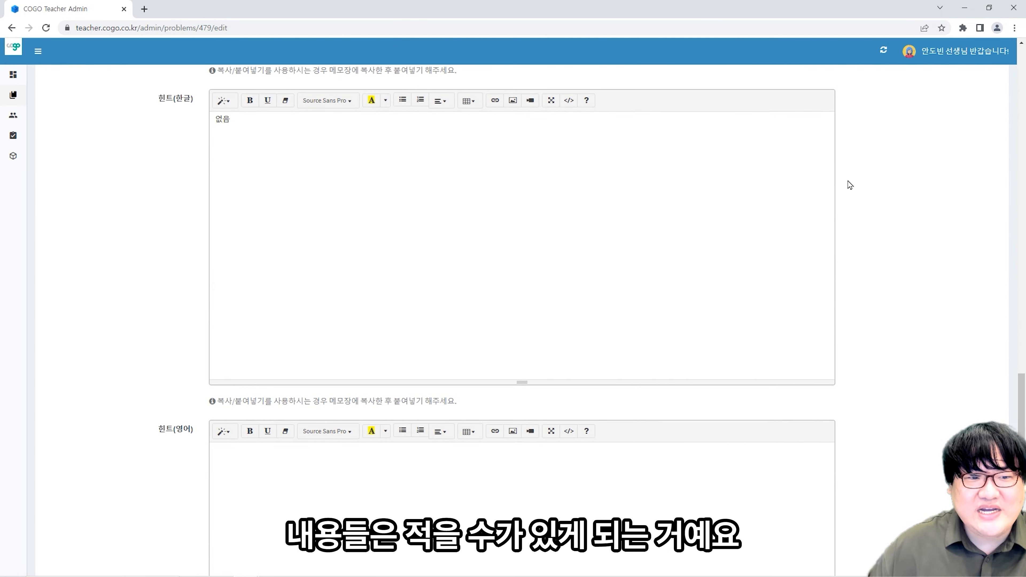
scroll(831, 178, down, 8)
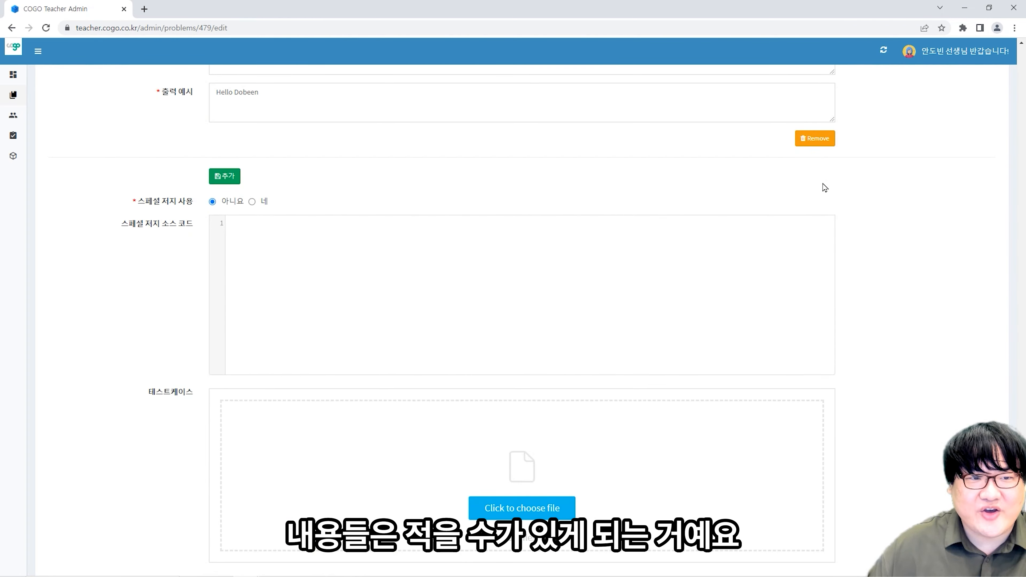
click(45, 191)
- Check the empty 학생/숙제관리 list (0 entries) and open a new blank browser tab
click(61, 182)
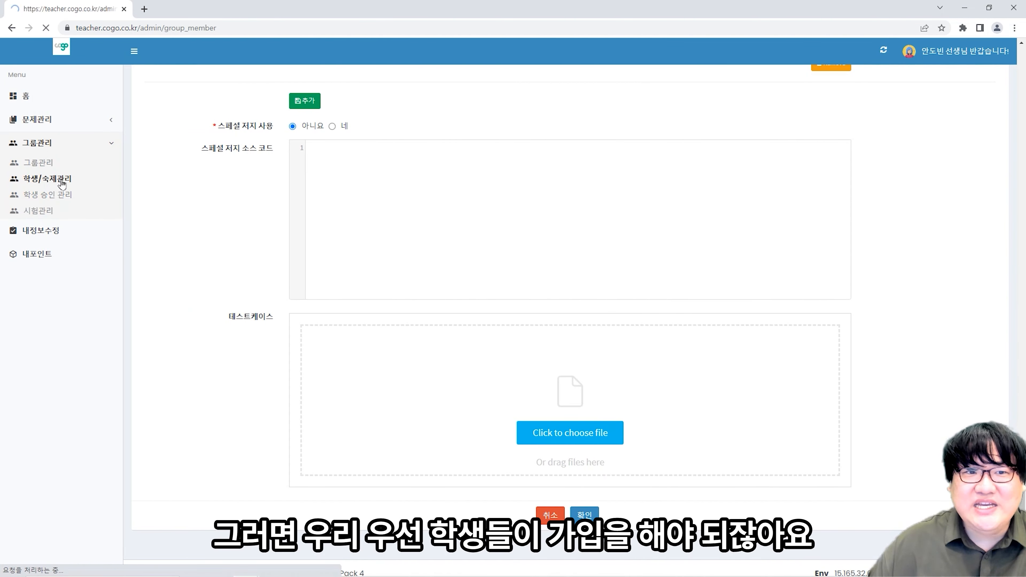
mouse_move(34, 171)
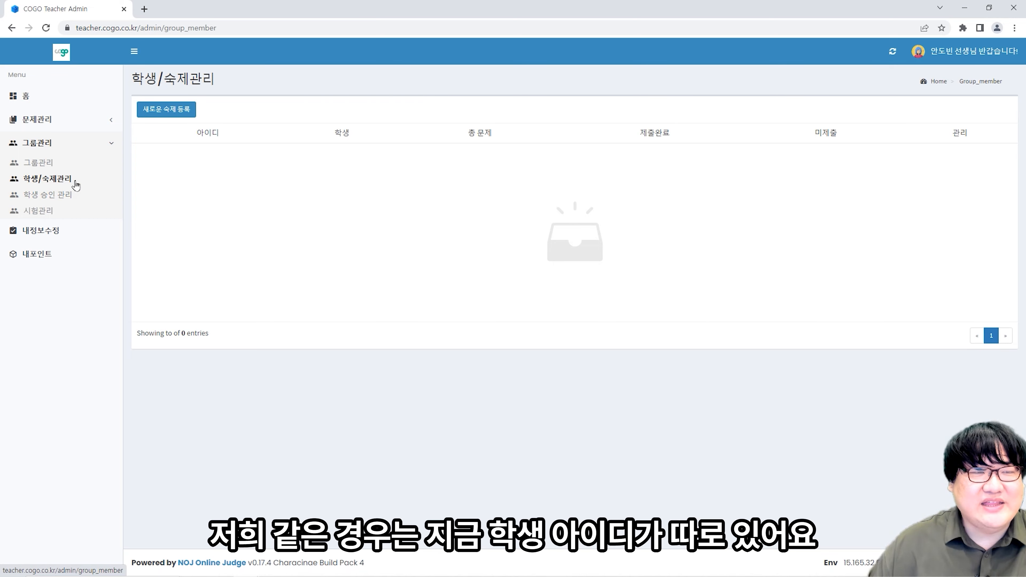
click(134, 52)
click(144, 9)
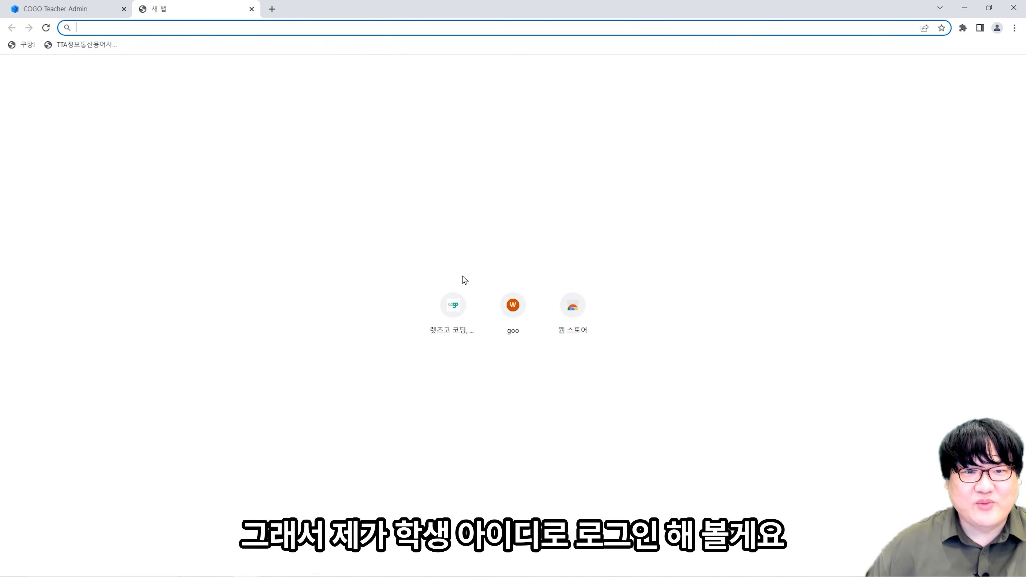
- Go to the Cogo main site, log out of the current account, and open the login form
click(459, 304)
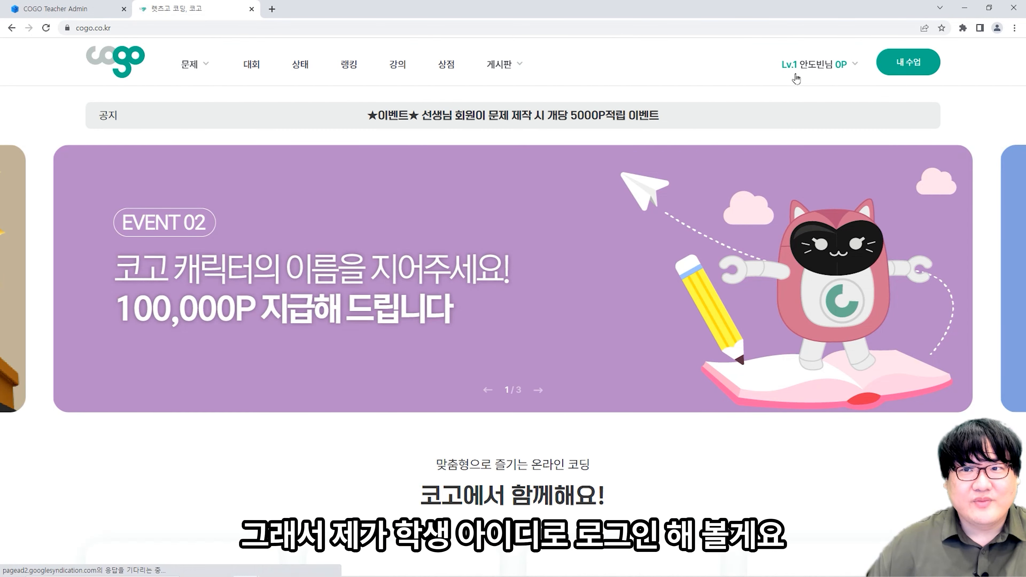
mouse_move(827, 67)
click(839, 142)
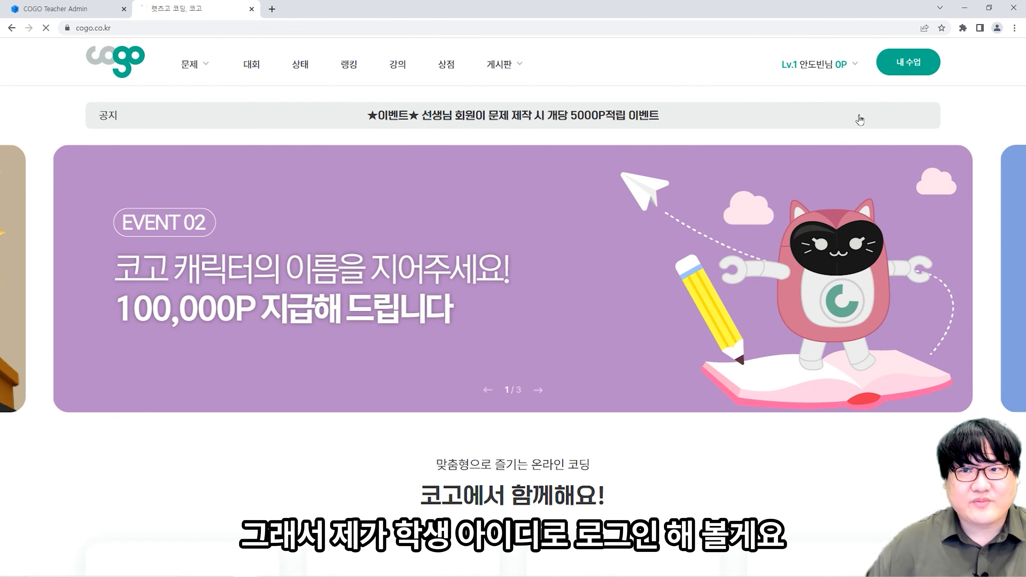
click(904, 63)
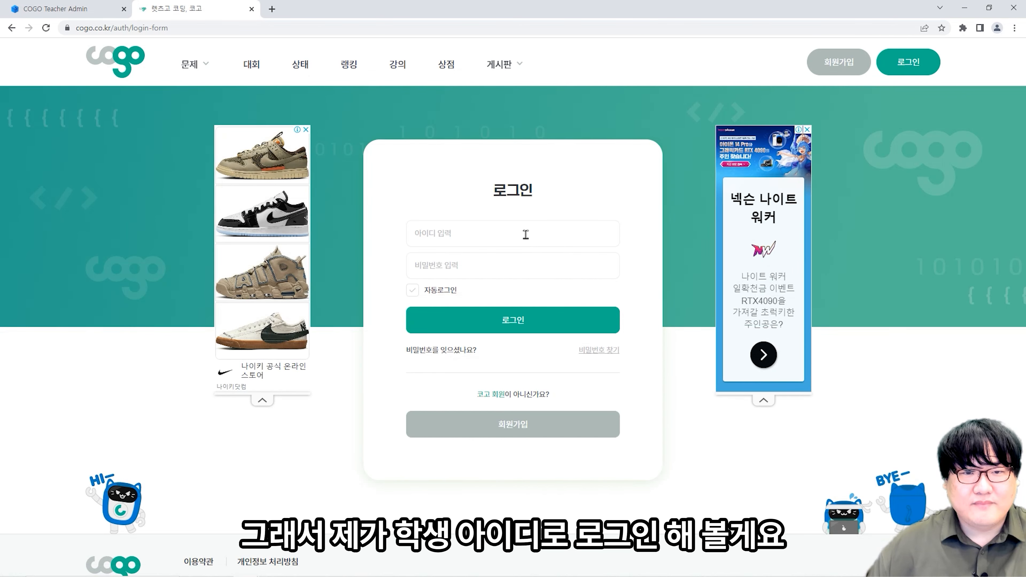
- Sign in with the student account's ID and password, reaching the Lv.1 home page with 8P
click(526, 235)
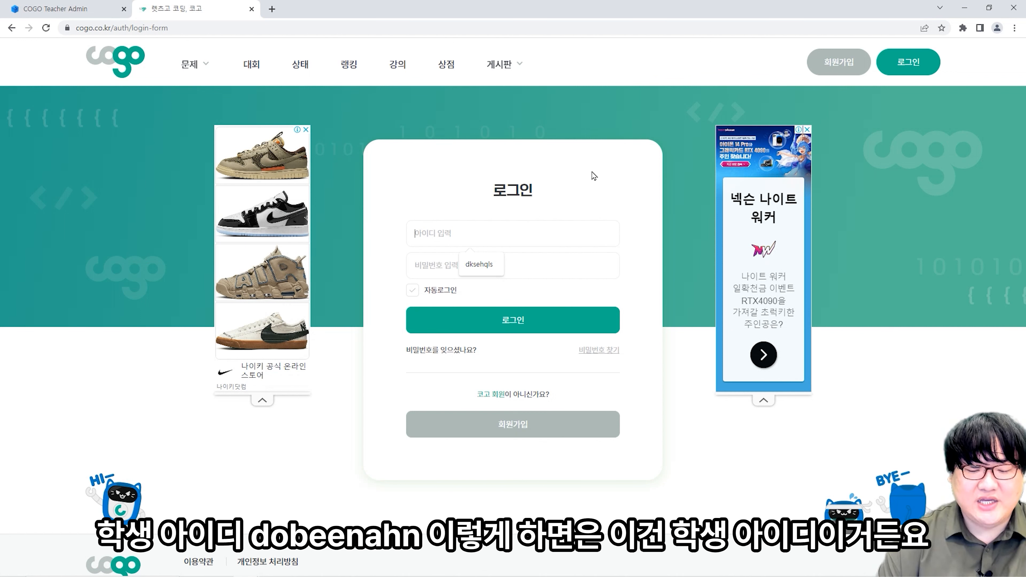
text(d)
key(BackSpace)
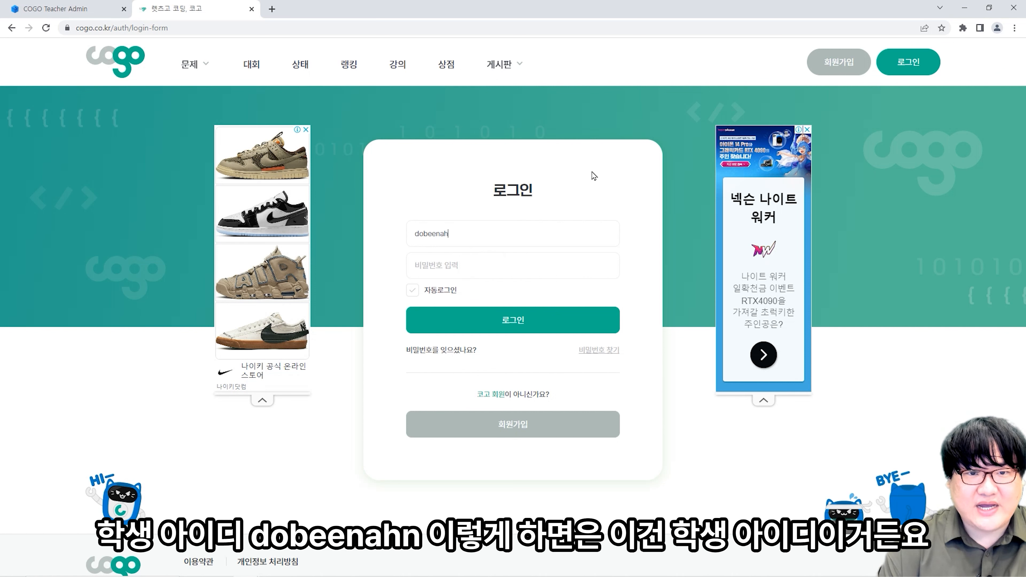
key(Tab)
text(••)
key(Return)
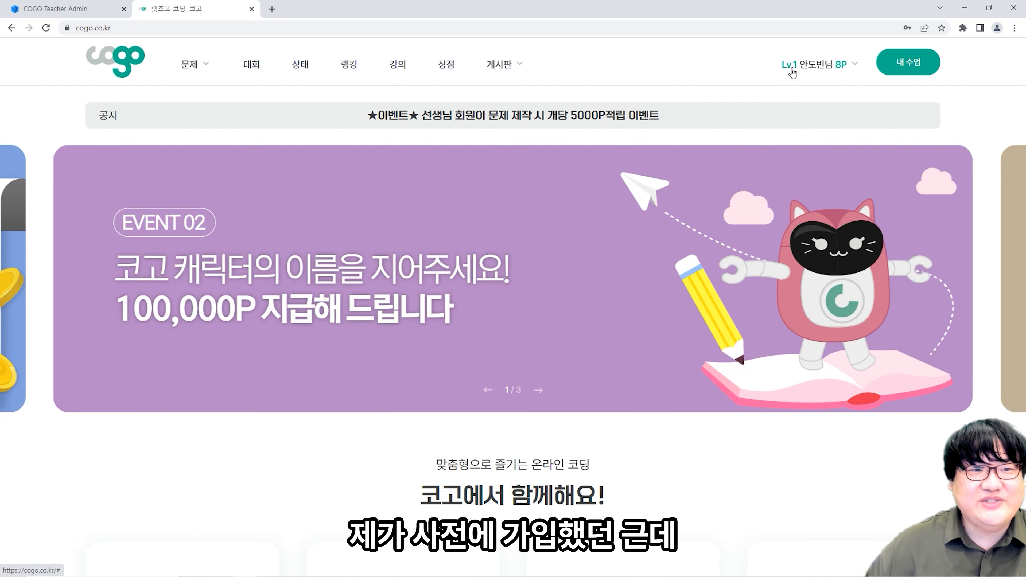
mouse_move(834, 66)
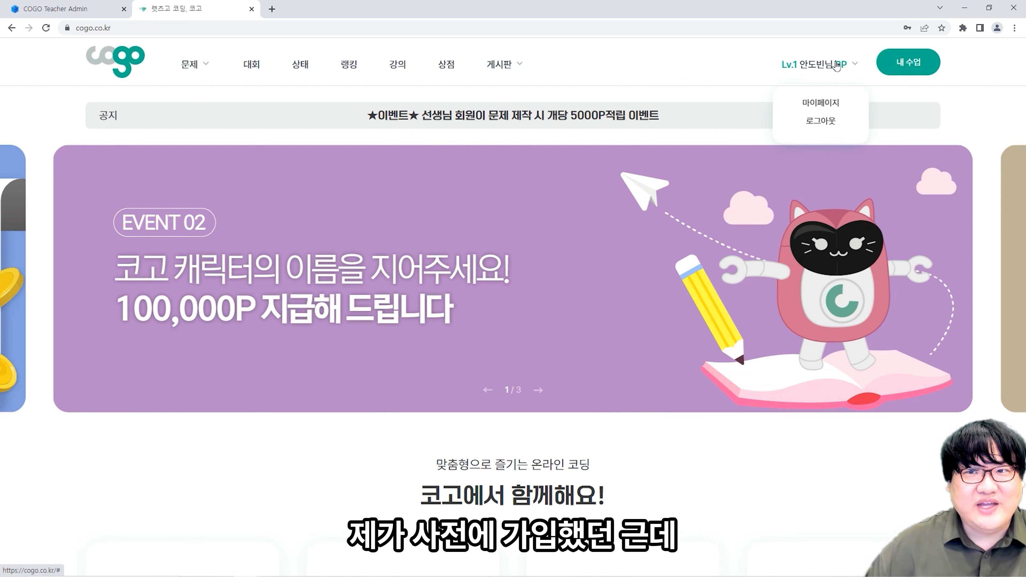
- On the student's 소속그룹 page, submit a group code that is rejected, then dismiss the warning
click(897, 69)
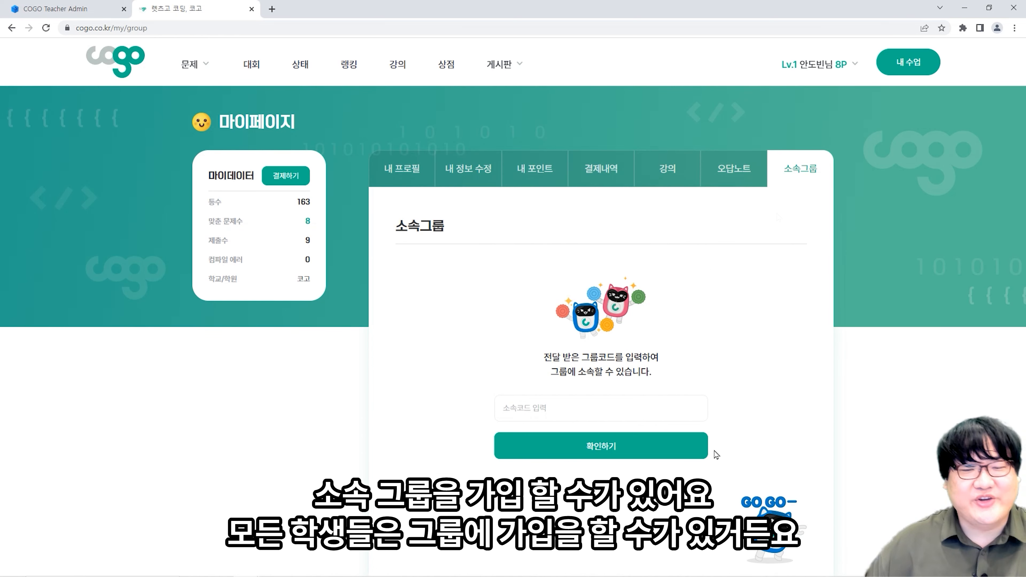
click(626, 397)
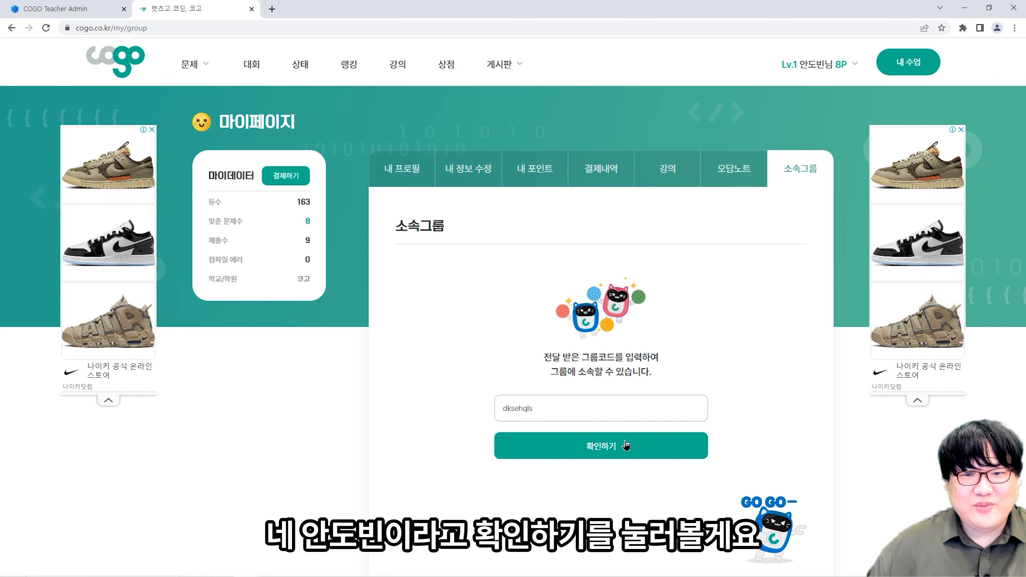
click(626, 445)
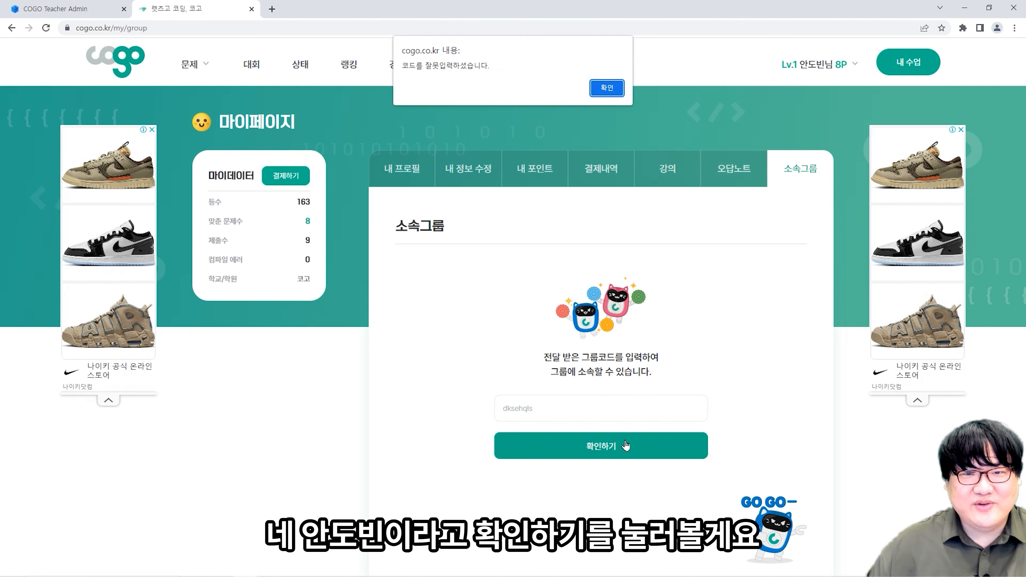
click(611, 88)
click(69, 7)
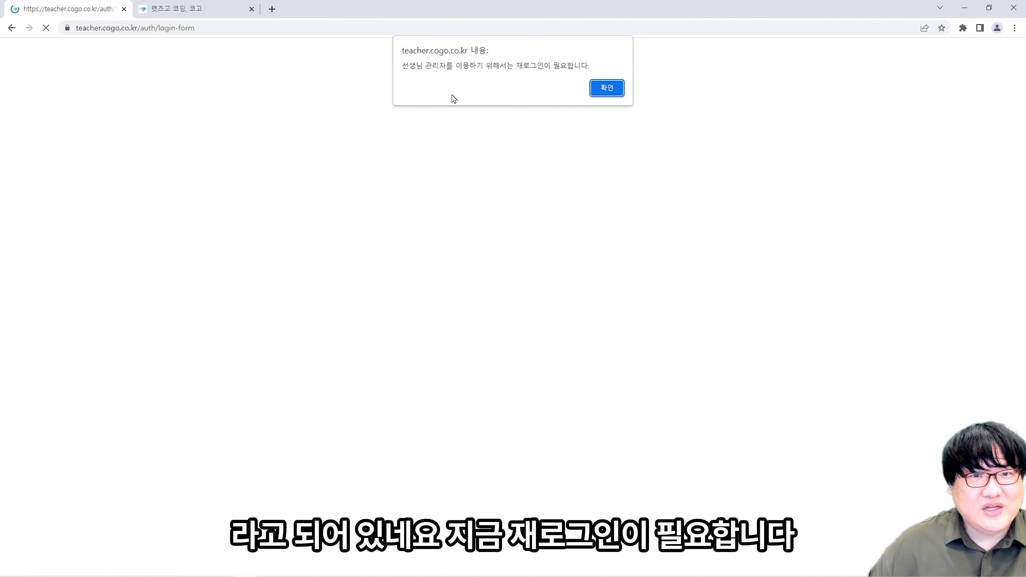
- Dismiss the re-login notice and sign in to teacher admin with the saved teacher ID and password
click(606, 86)
click(542, 226)
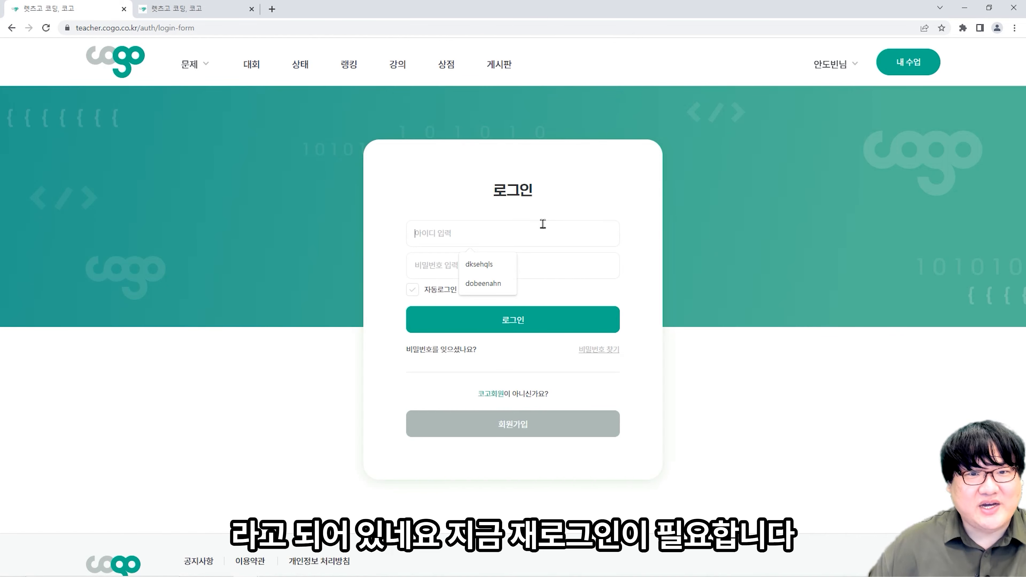
key(Down)
key(Tab)
text(•••)
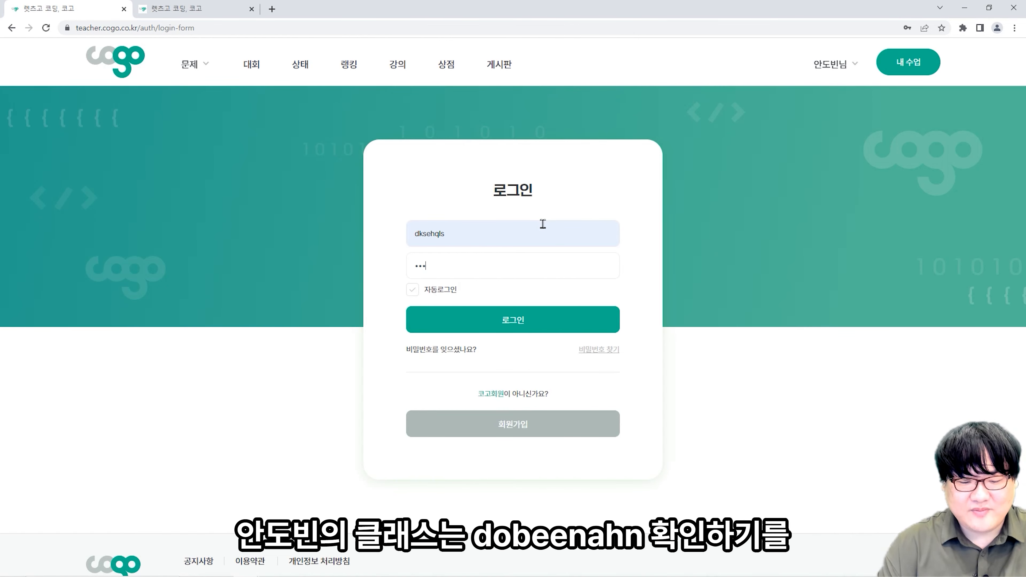
text(••••••)
key(Return)
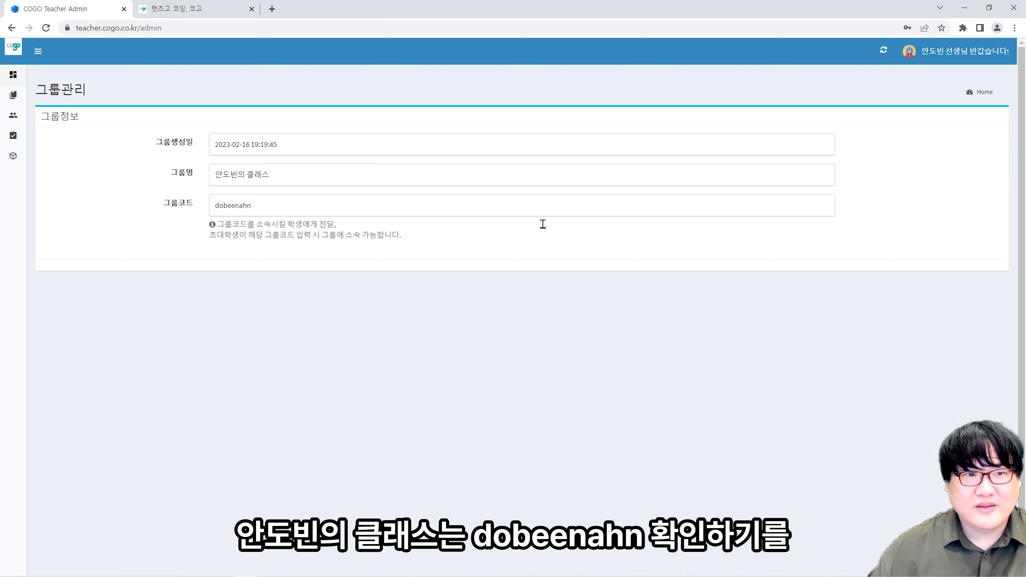
- Submit the class group code on the student's 소속그룹 page to request joining
click(225, 5)
click(580, 400)
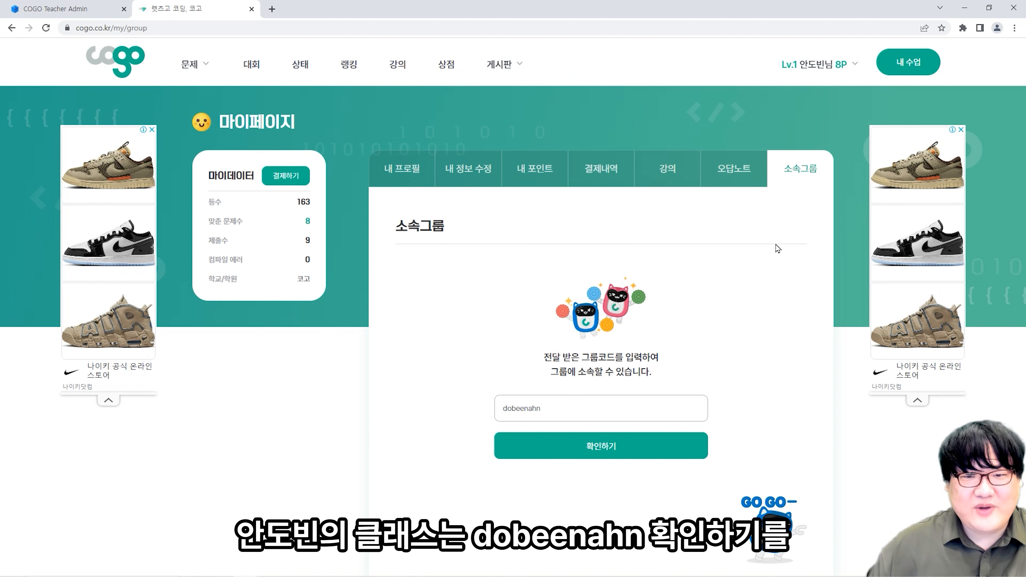
click(614, 461)
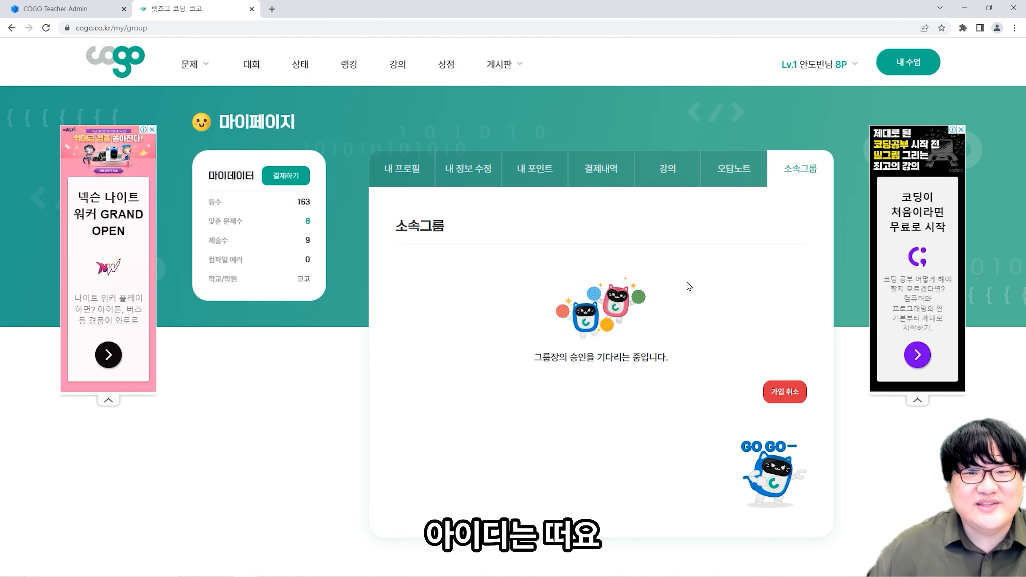
- Open 학생 승인관리 and review the pending request's student ID, name, affiliation 코고 and timestamp
click(65, 6)
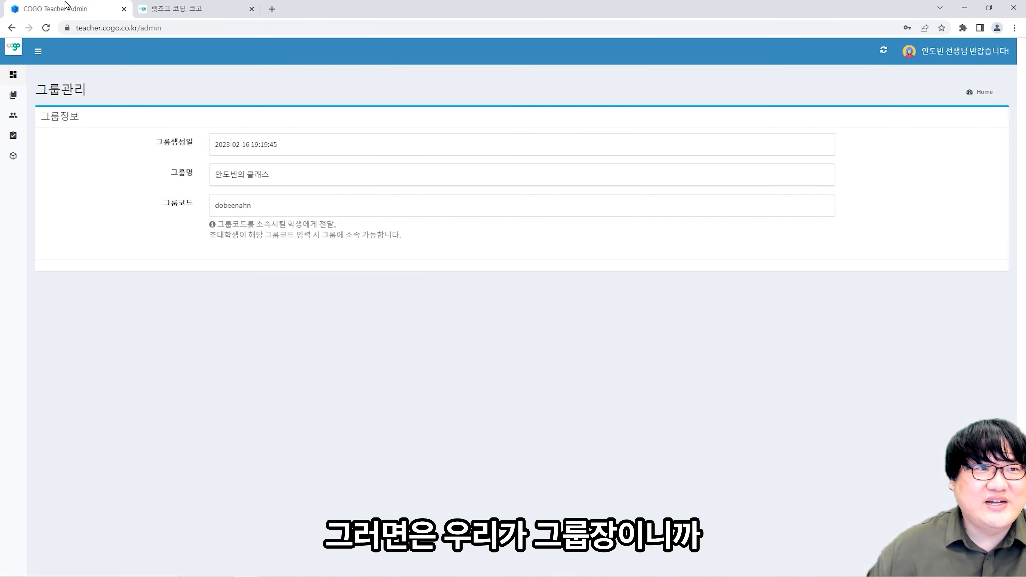
mouse_move(18, 125)
click(43, 144)
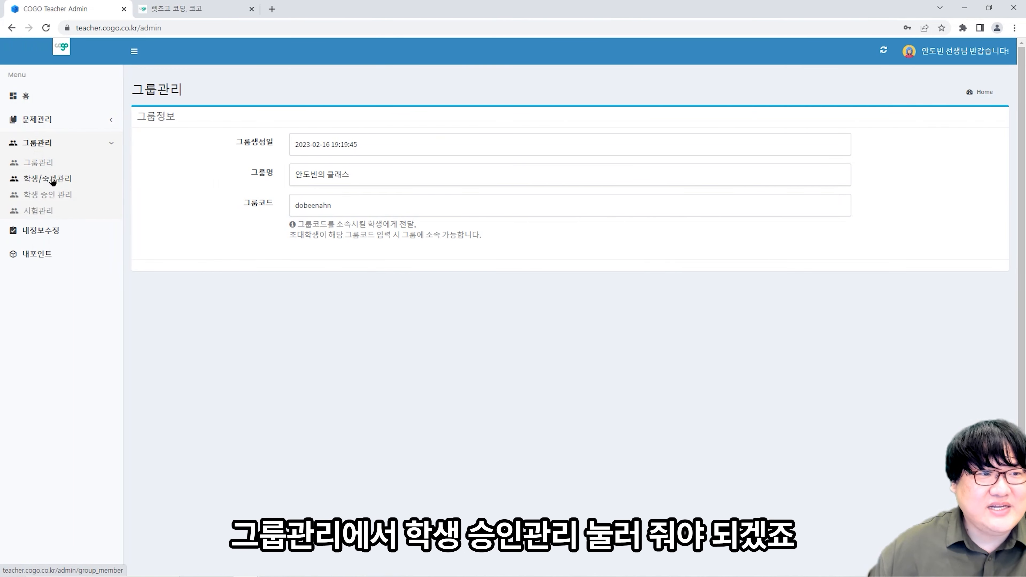
click(52, 181)
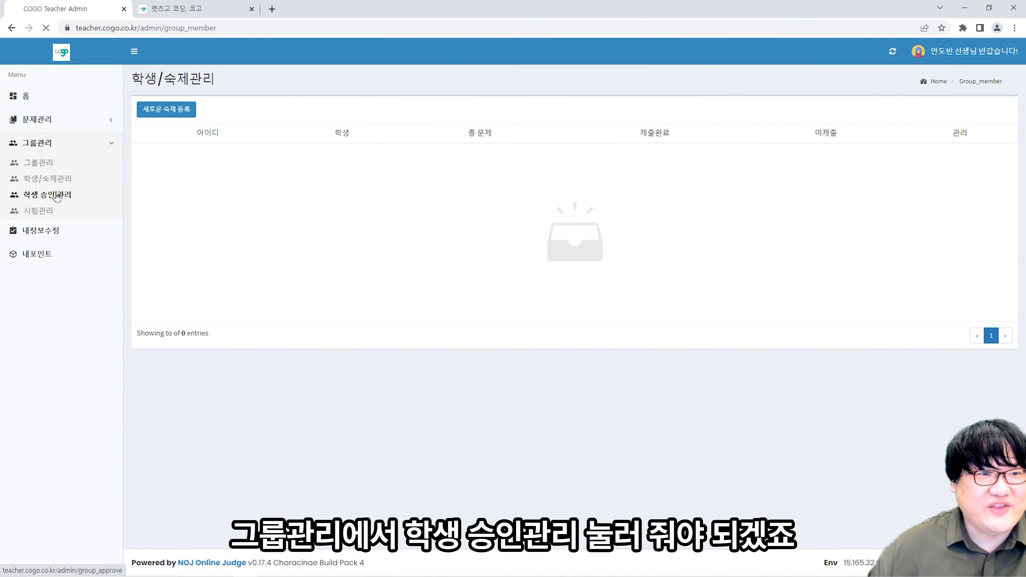
click(56, 196)
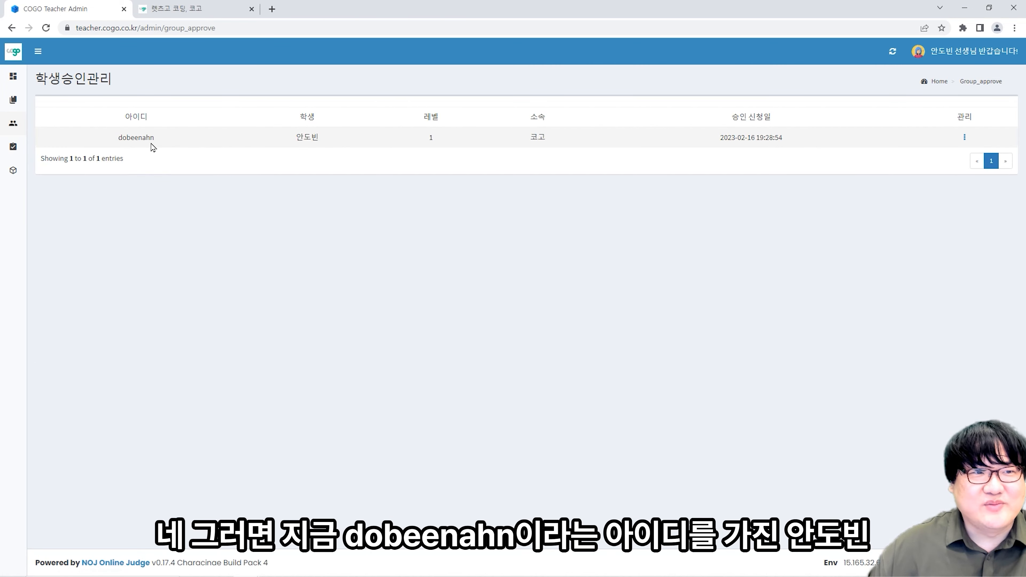
drag(156, 145, 114, 147)
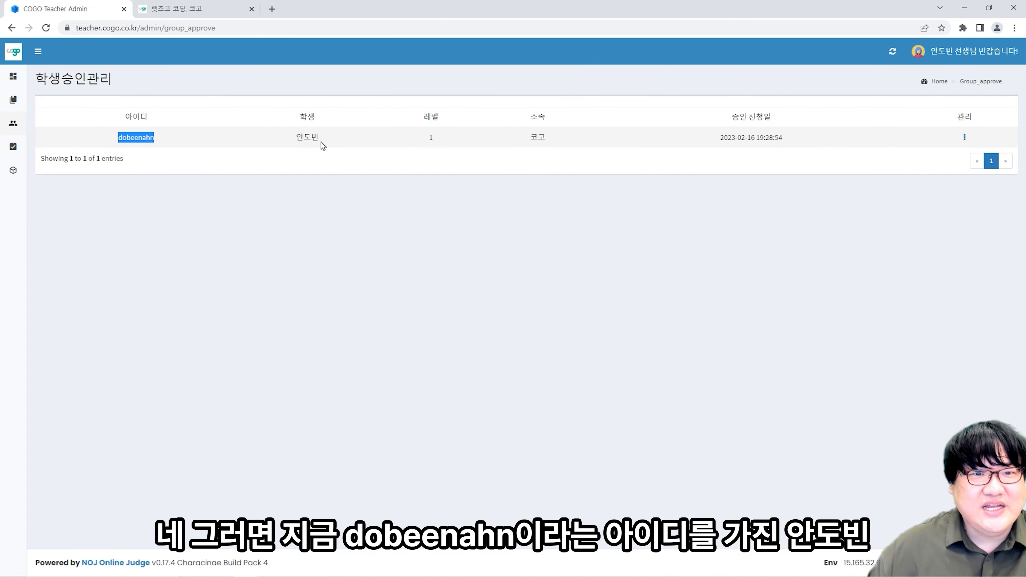
drag(323, 146, 280, 146)
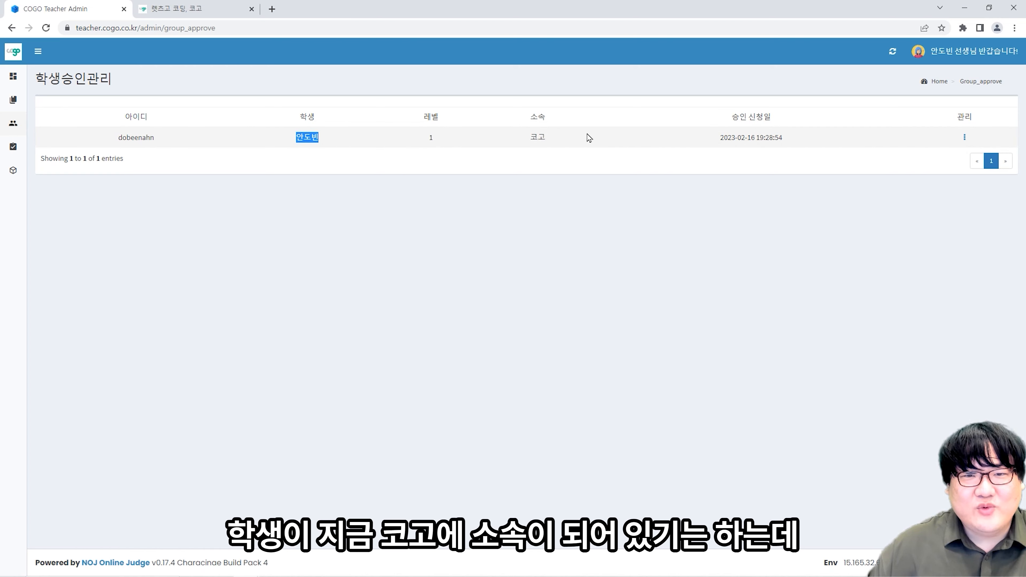
drag(588, 135, 522, 140)
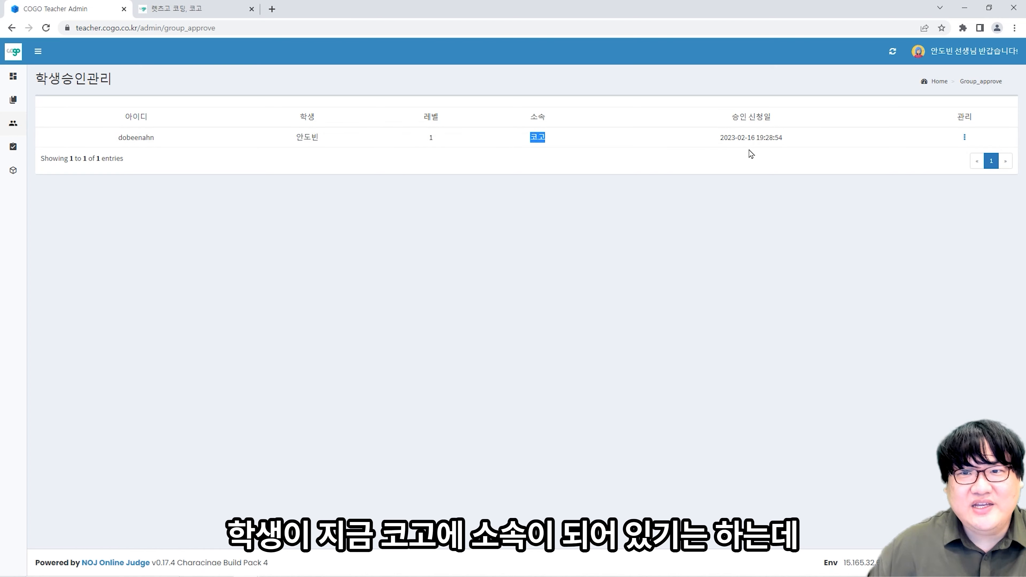
drag(822, 142, 710, 144)
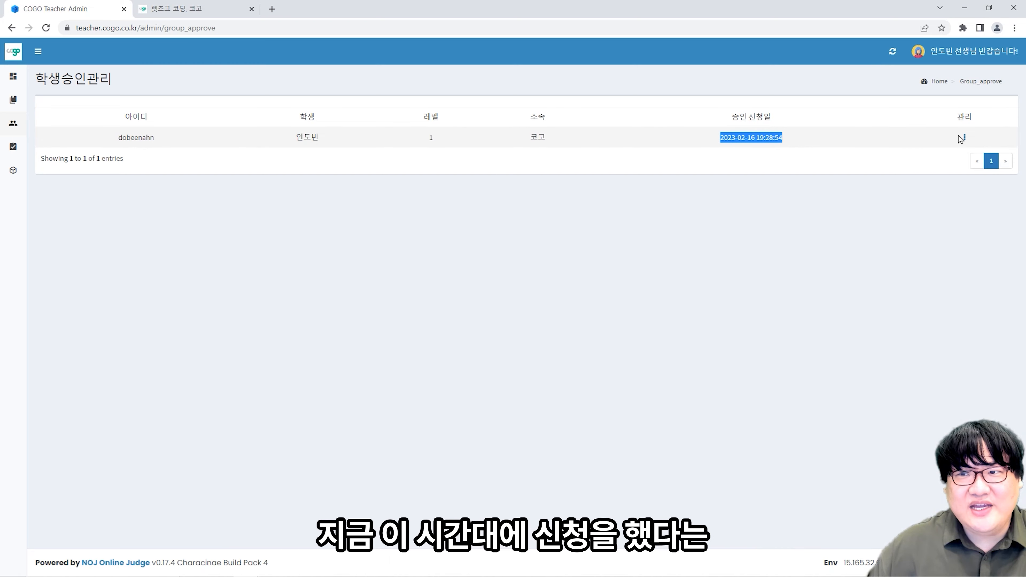
- Approve the student's join request through 관리 > 승인 and confirm
click(964, 138)
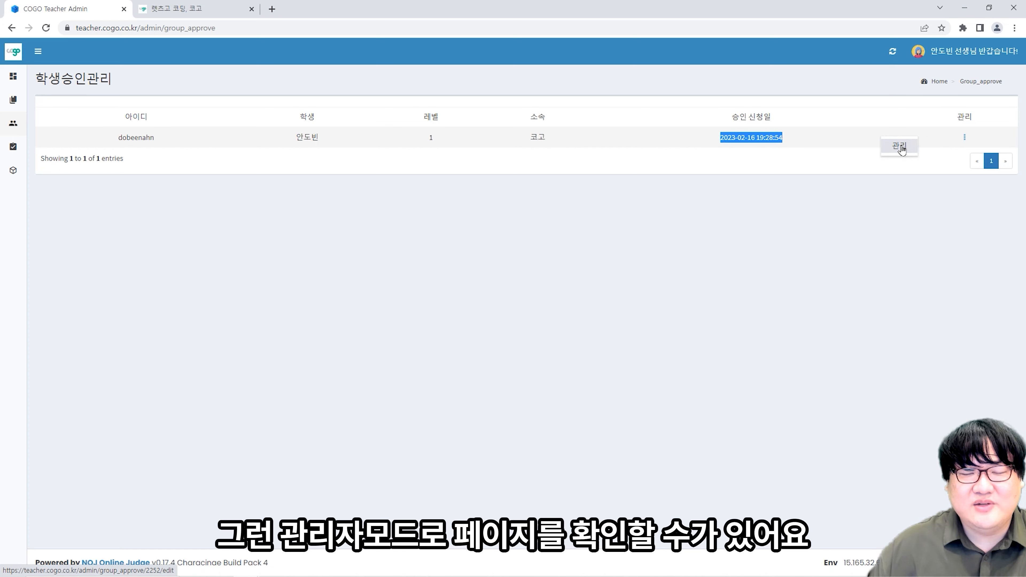
click(901, 149)
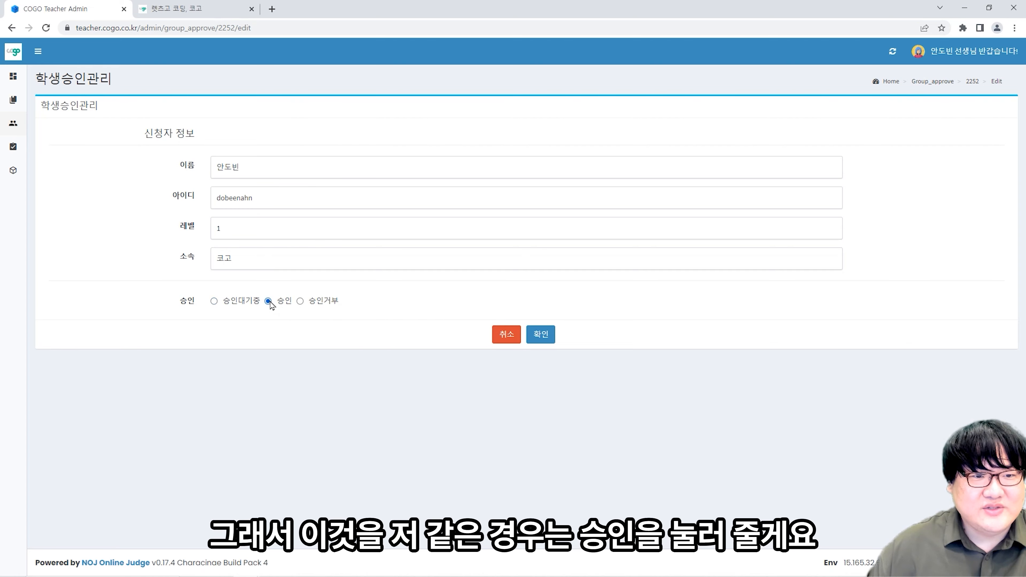
click(541, 335)
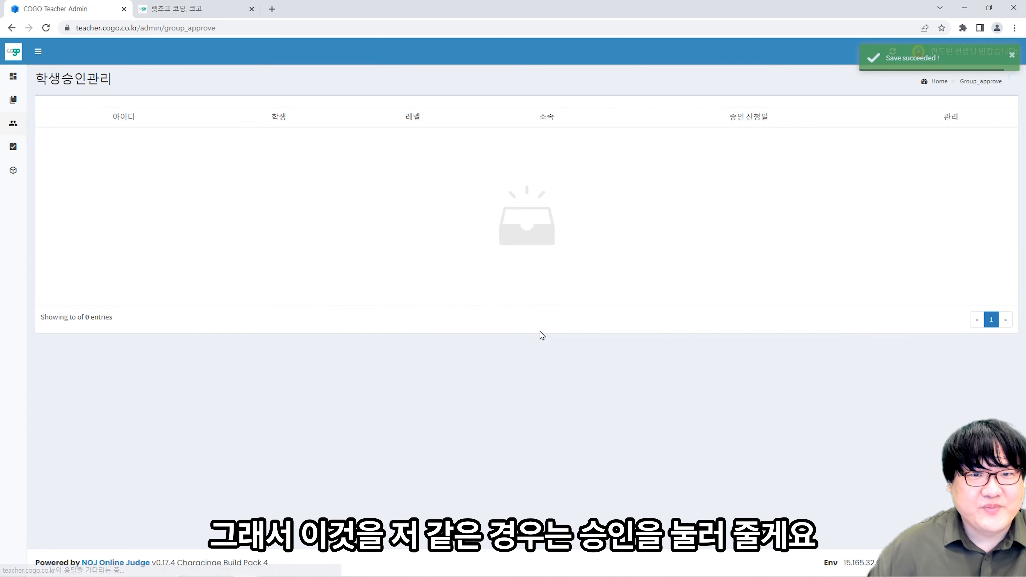
click(202, 9)
- Refresh the student's 소속그룹 page to confirm membership, then open that student's homework details in 학생/숙제관리
click(794, 174)
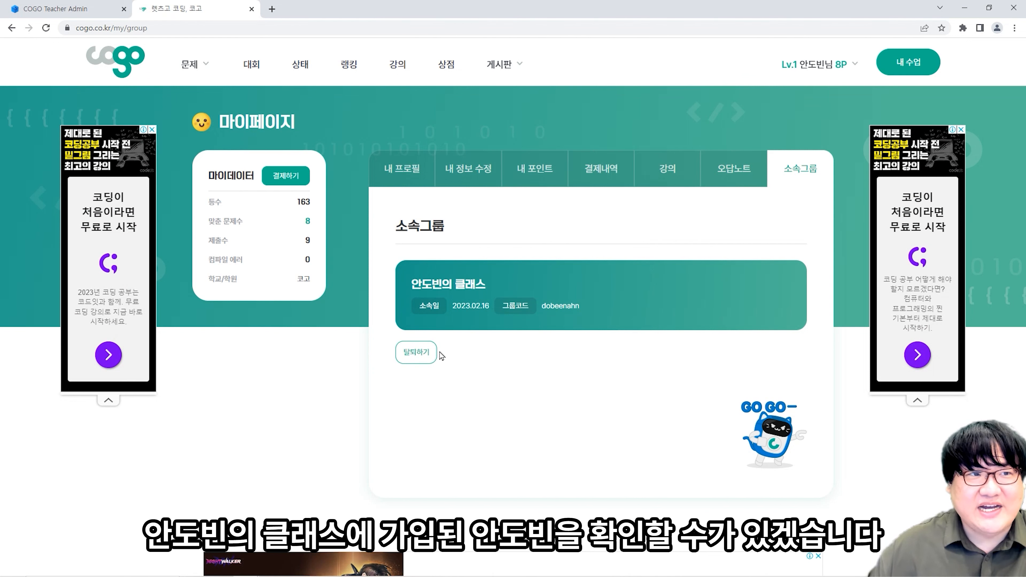
click(65, 9)
mouse_move(23, 146)
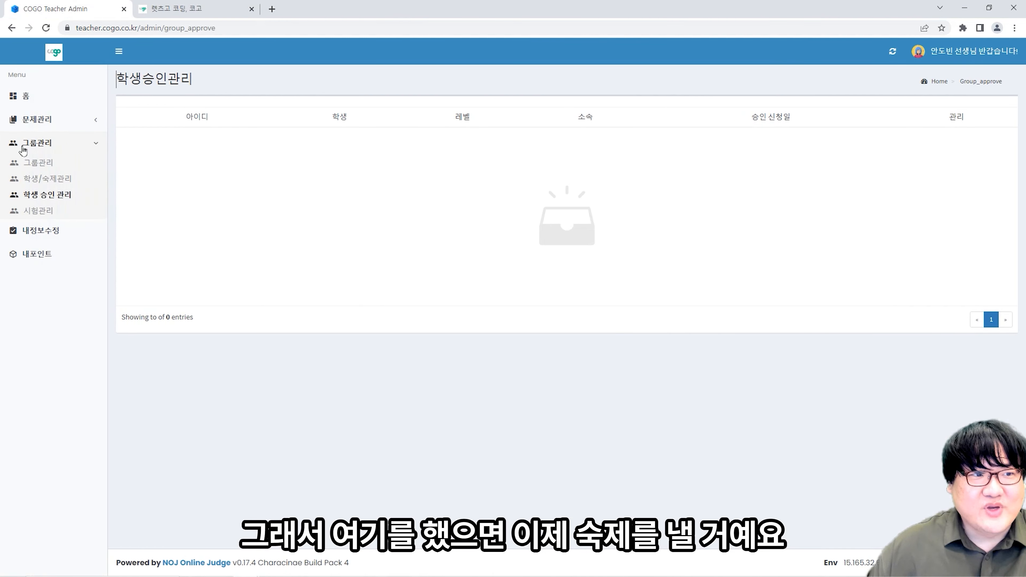
click(46, 183)
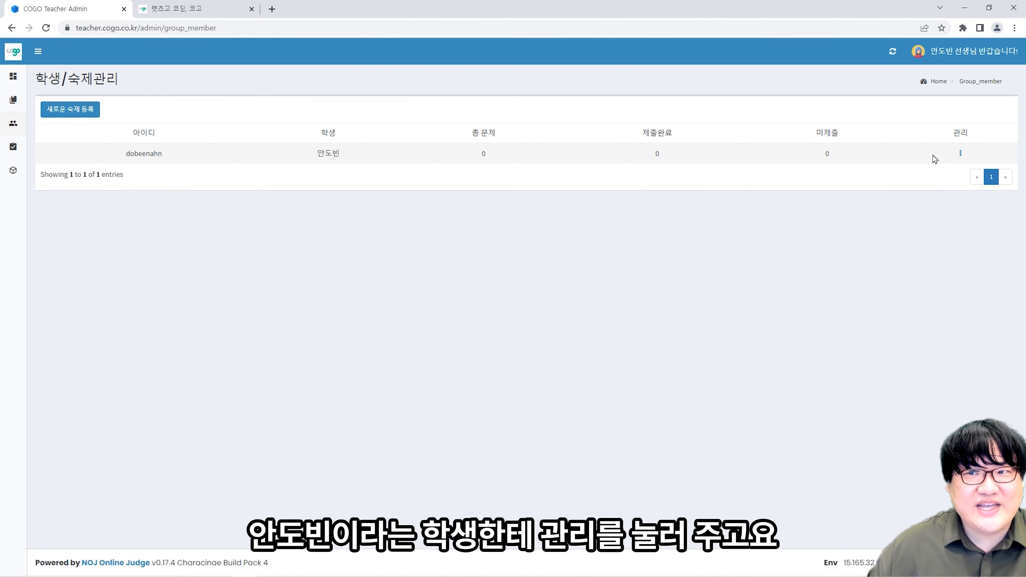
click(961, 153)
click(893, 164)
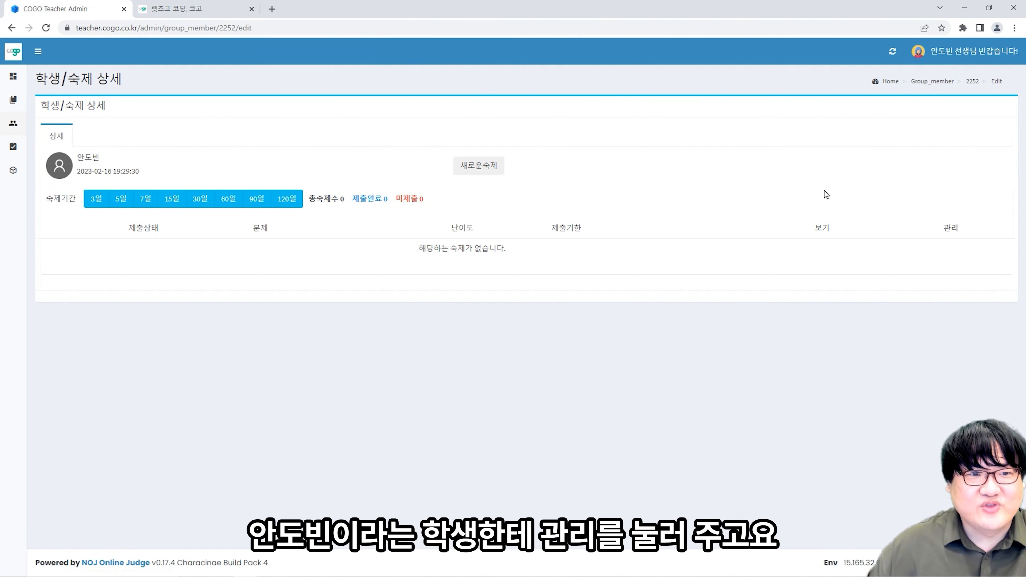
click(480, 166)
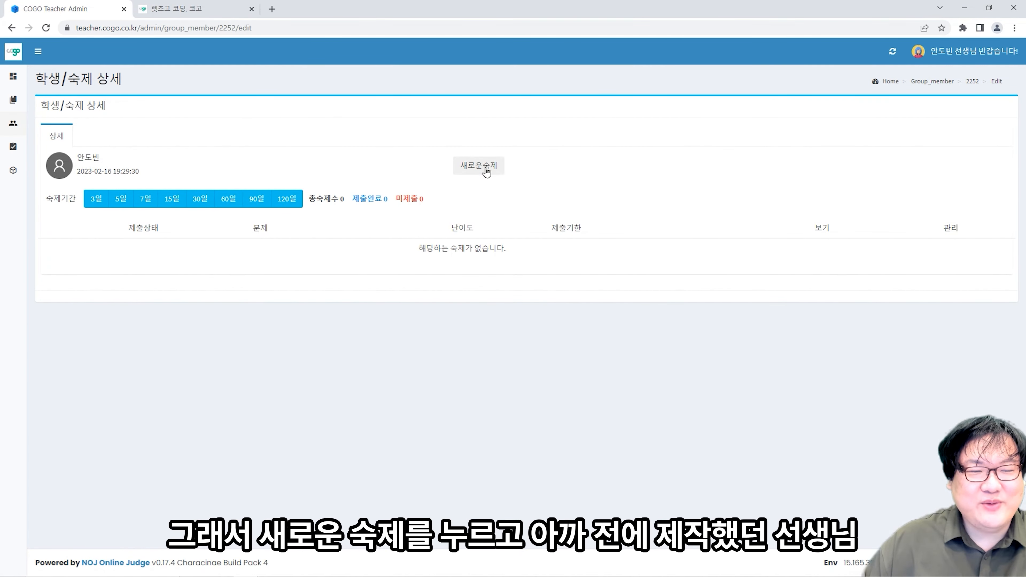
- In 새로운 숙제, search the teacher's problems for 'Hello' and select Hello Dobeen
click(481, 166)
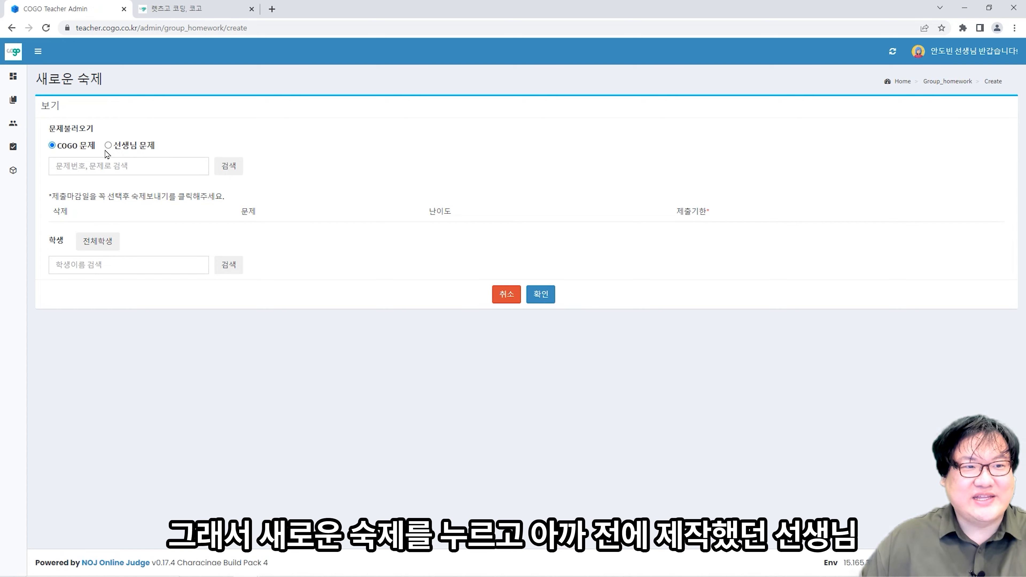
click(108, 146)
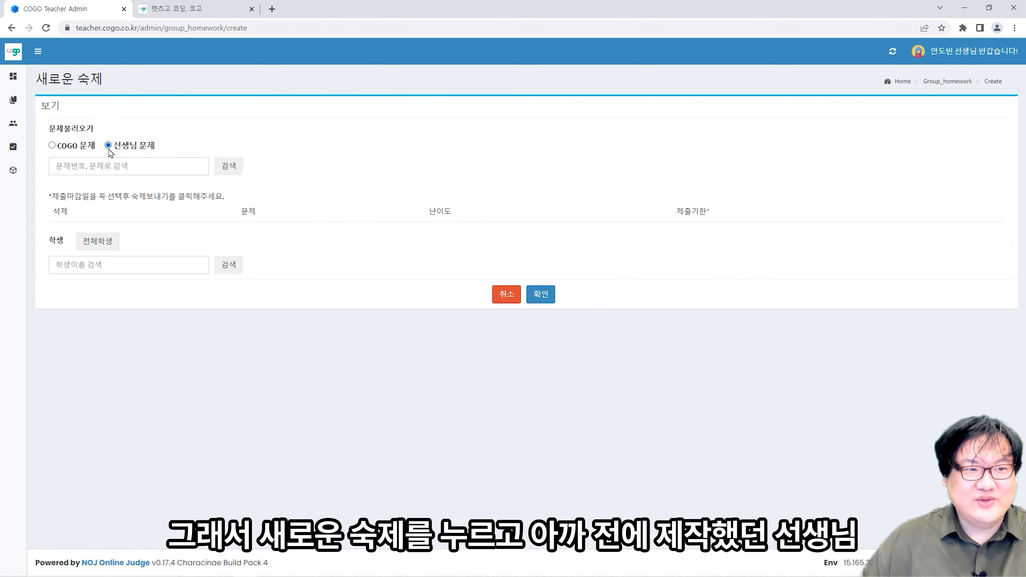
click(140, 169)
text(He)
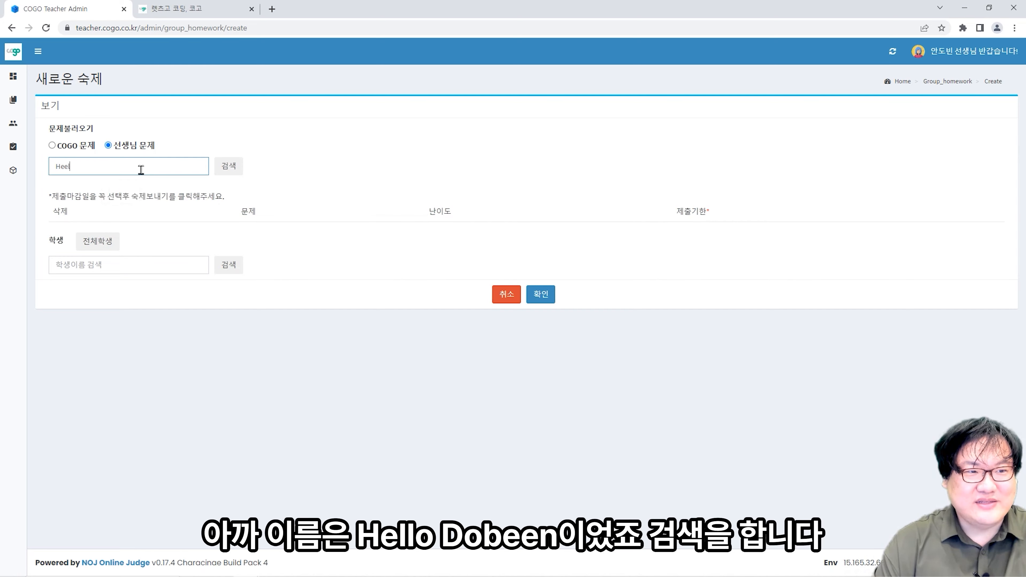
text(llo)
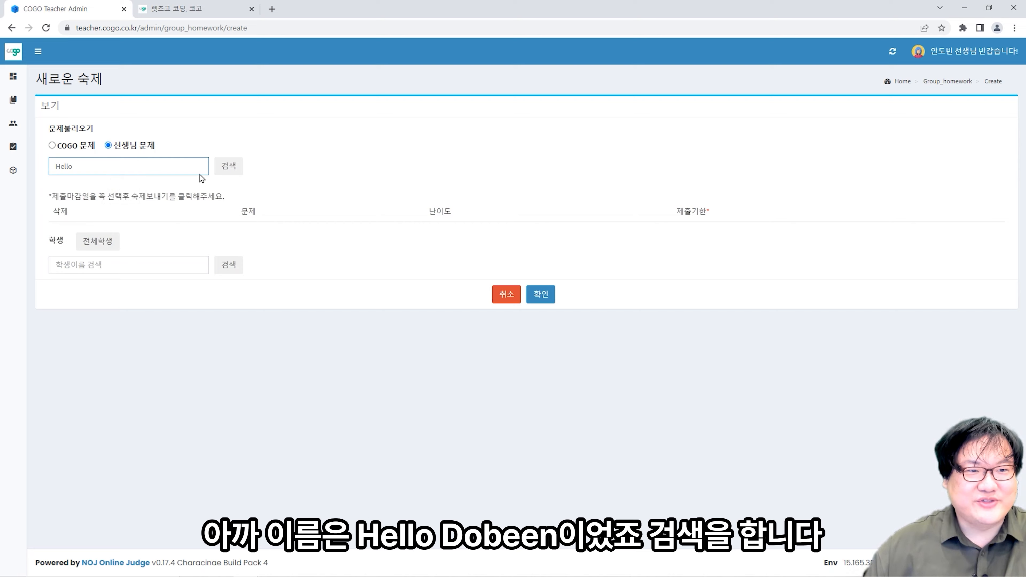
click(232, 174)
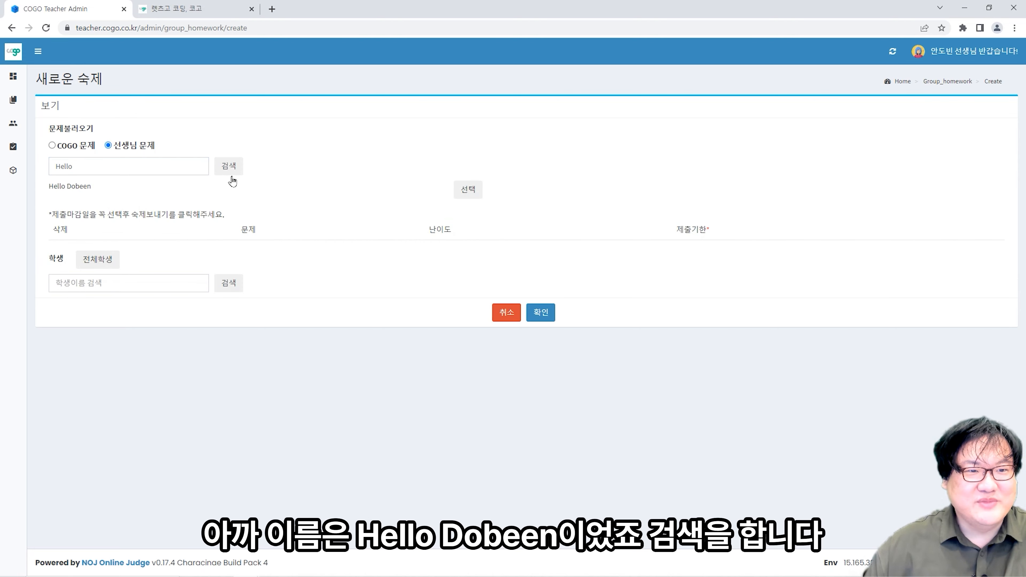
click(465, 190)
click(940, 253)
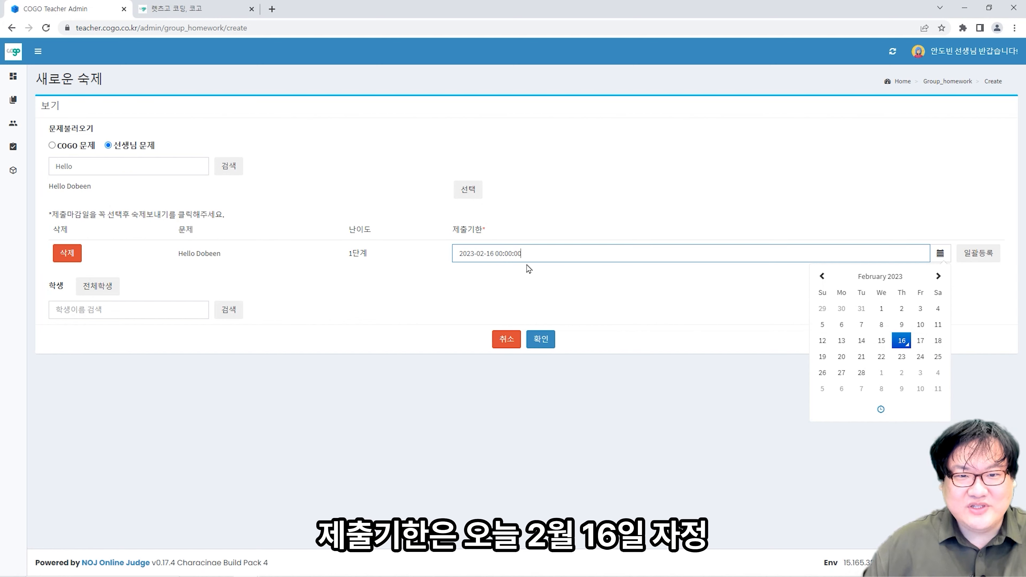
click(920, 345)
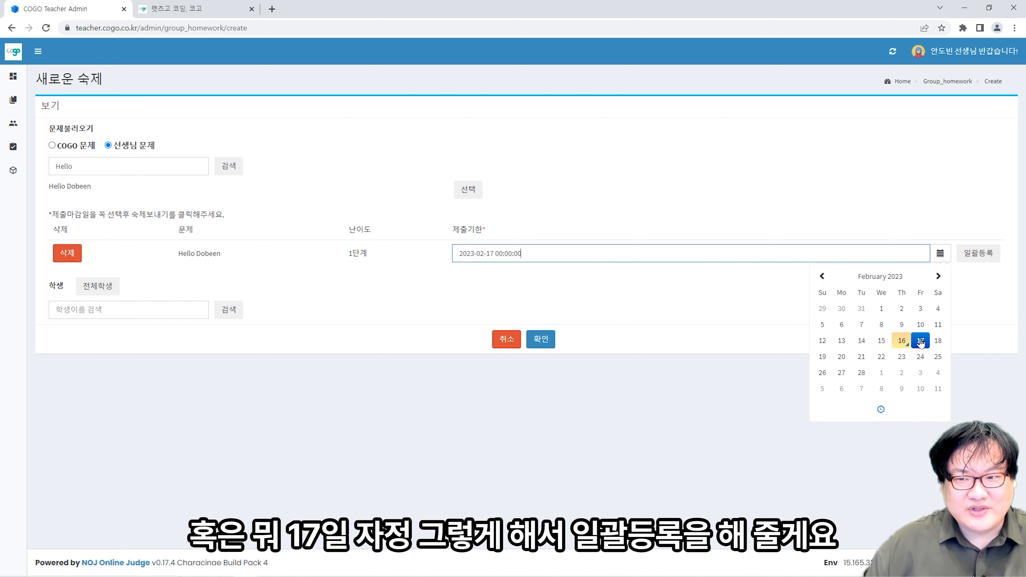
click(978, 254)
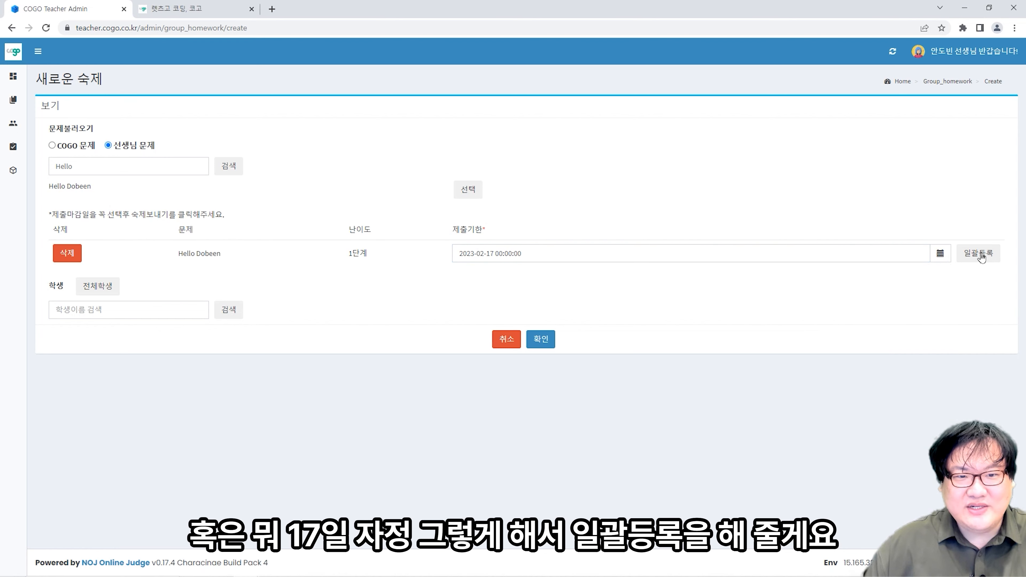
click(904, 249)
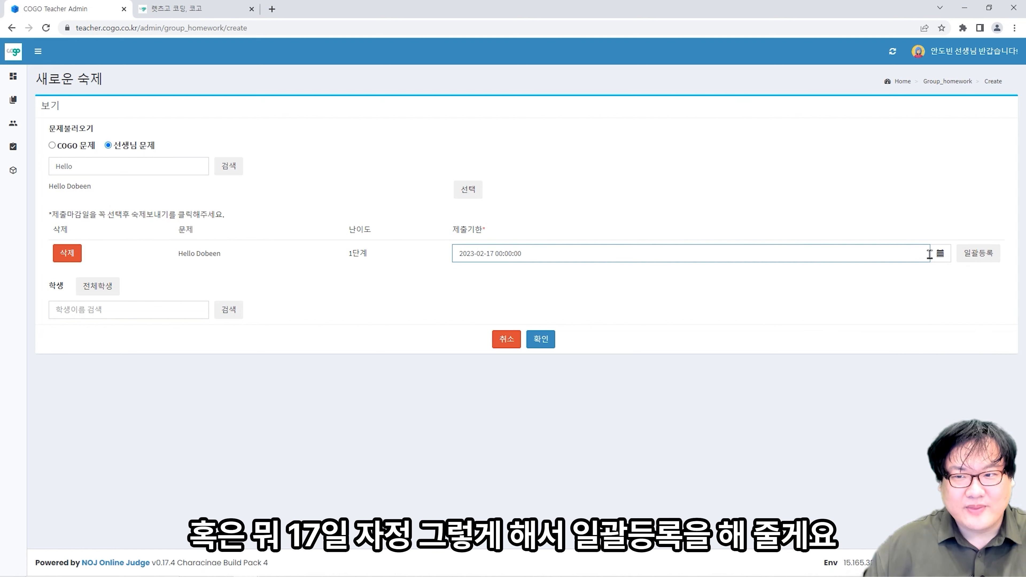
click(940, 253)
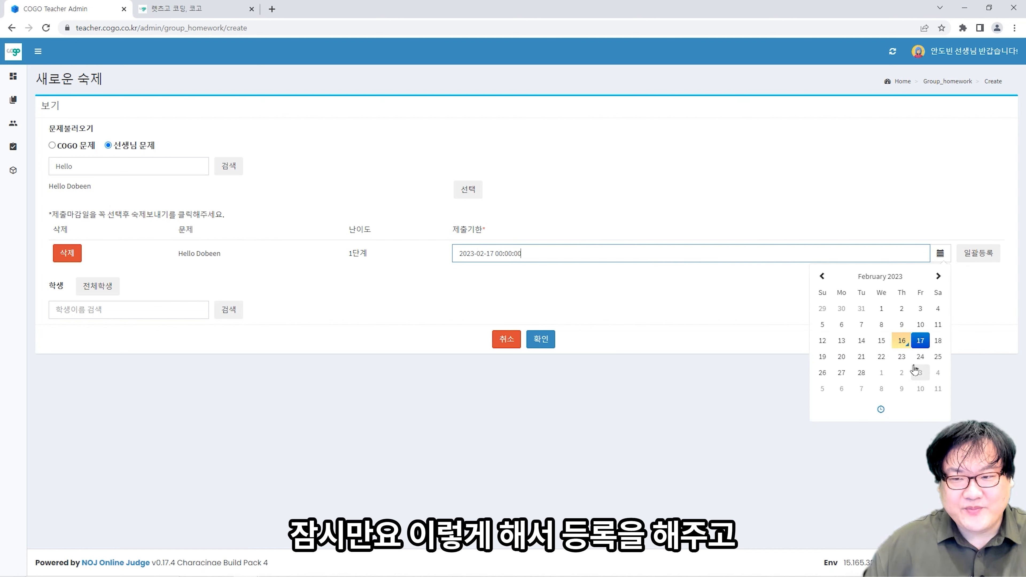
key(Escape)
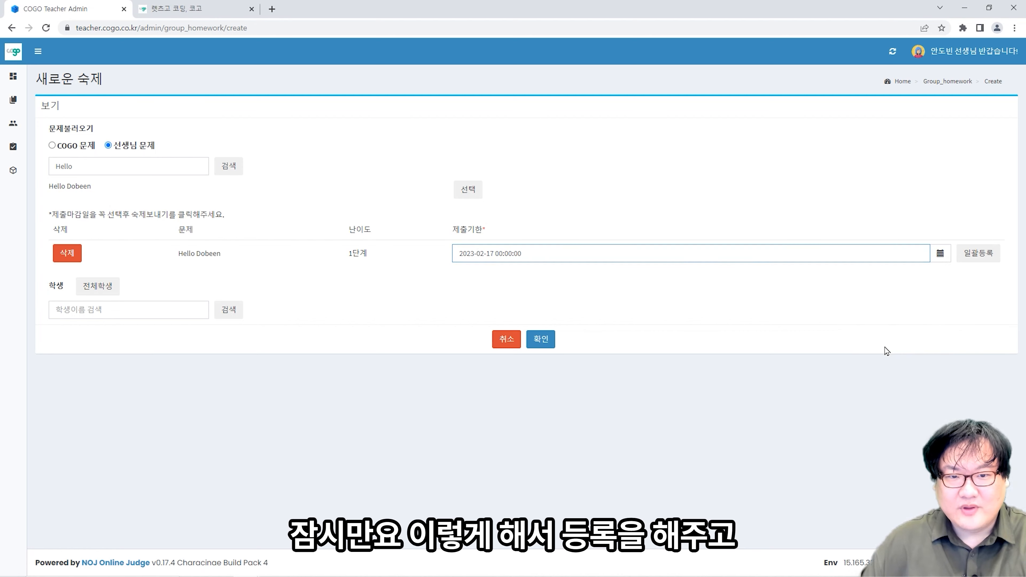
click(633, 256)
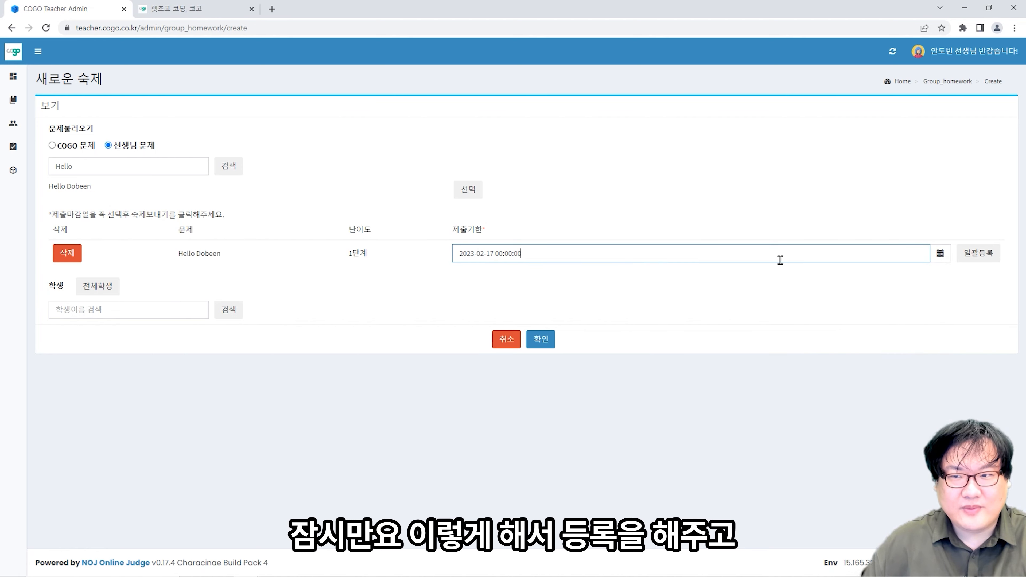
click(978, 258)
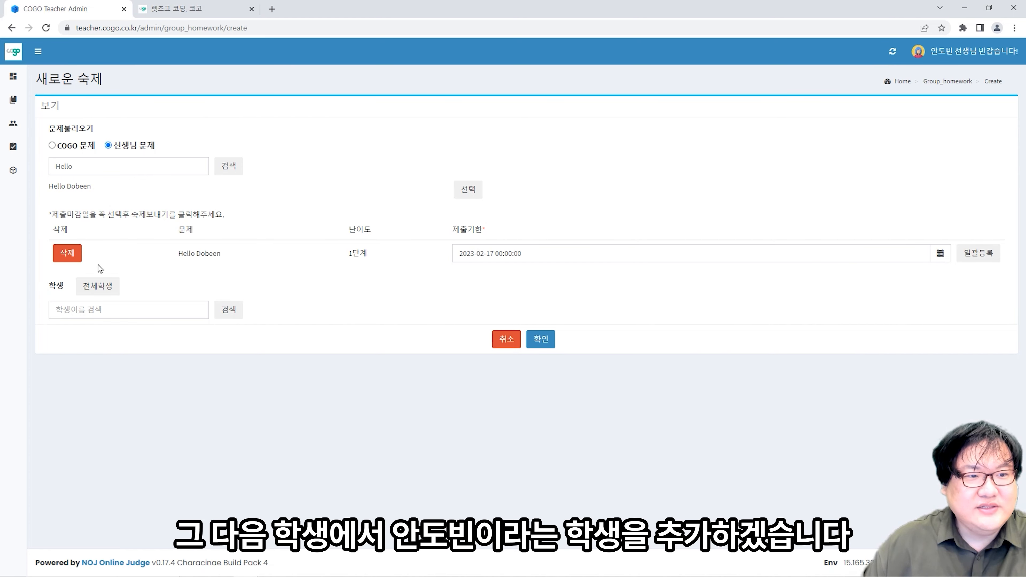
click(99, 288)
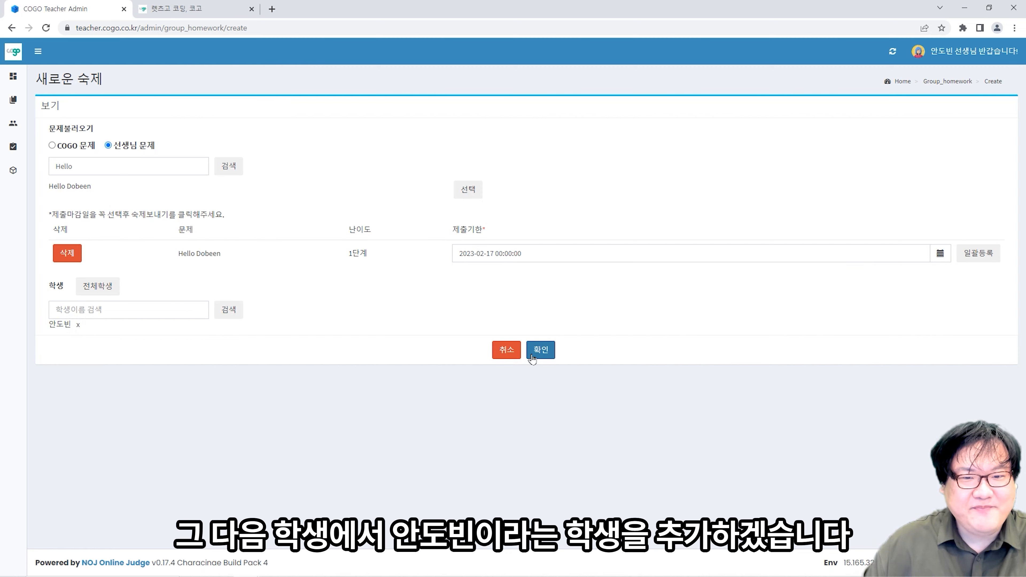
click(541, 351)
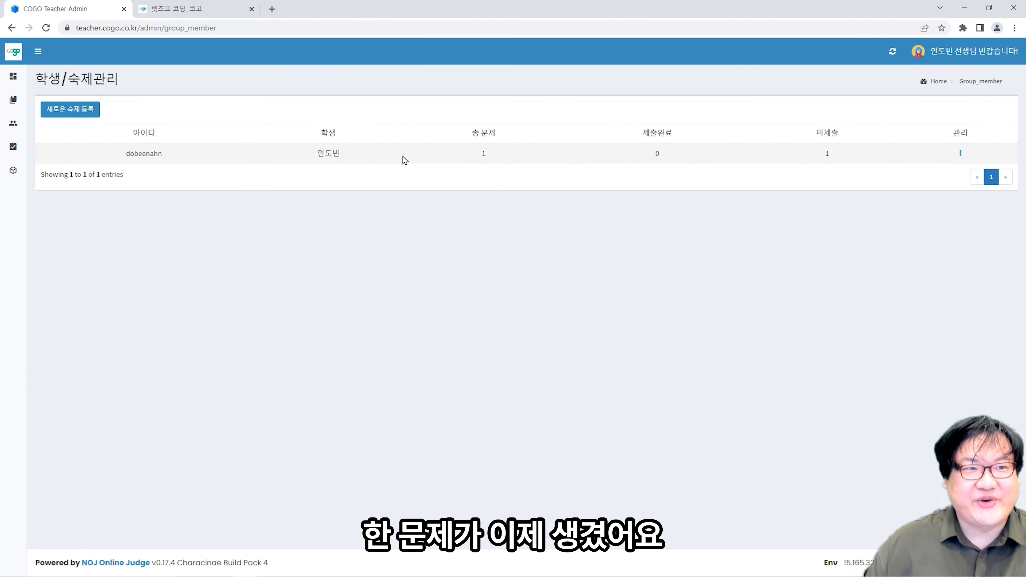
- In the student's tab, open Hello Dobeen from the 내 수업 homework list
click(166, 8)
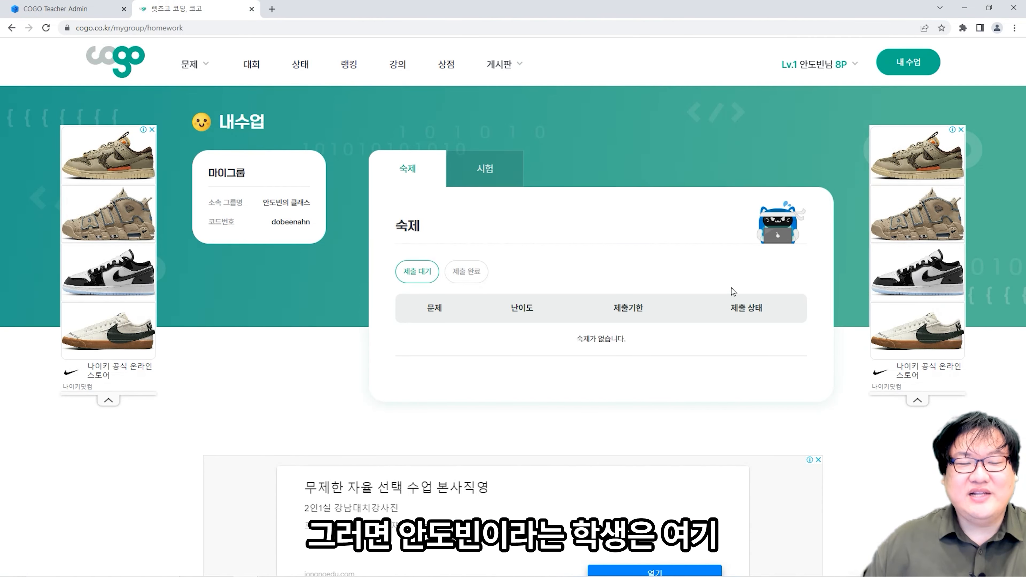
click(108, 75)
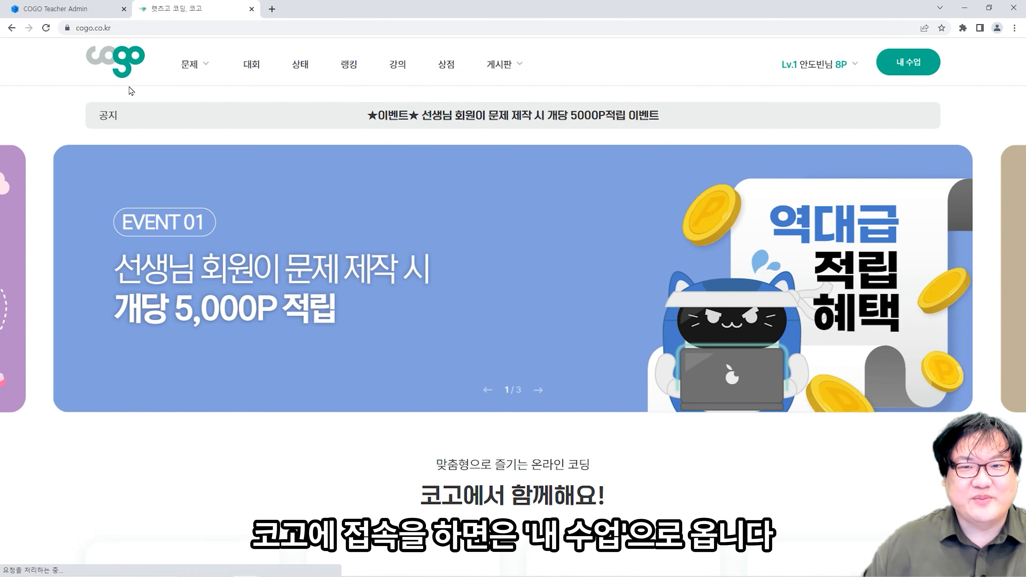
click(907, 61)
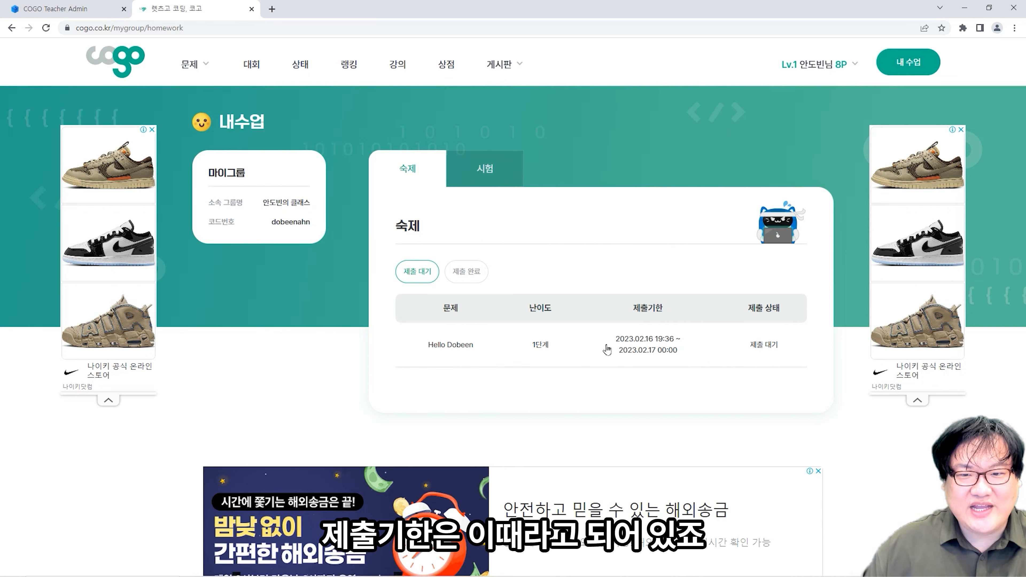
click(480, 347)
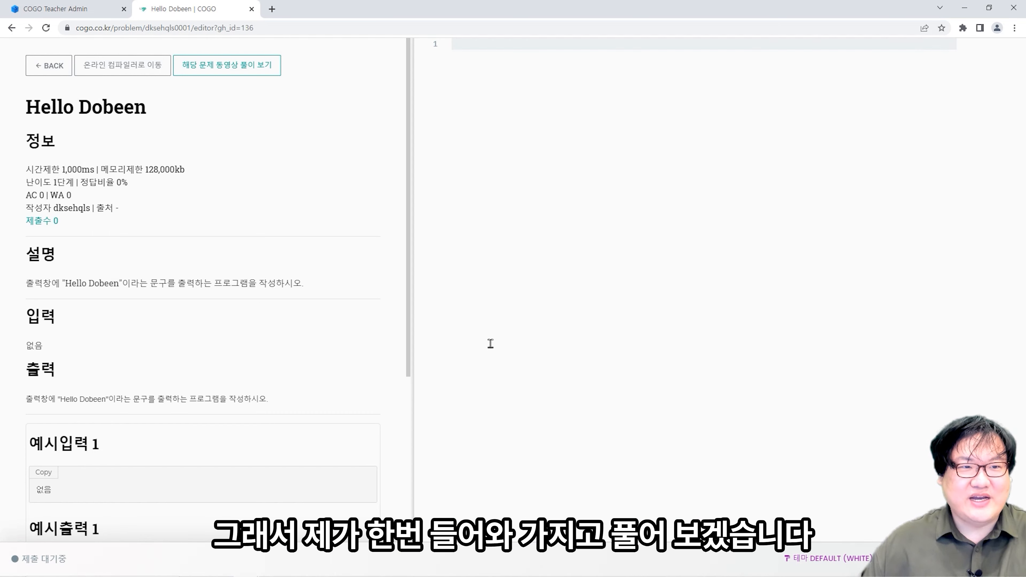
- Write the C program: include <stdio.h>, int main(void) with printf("Hello Dobeen"); and return 0;
click(562, 241)
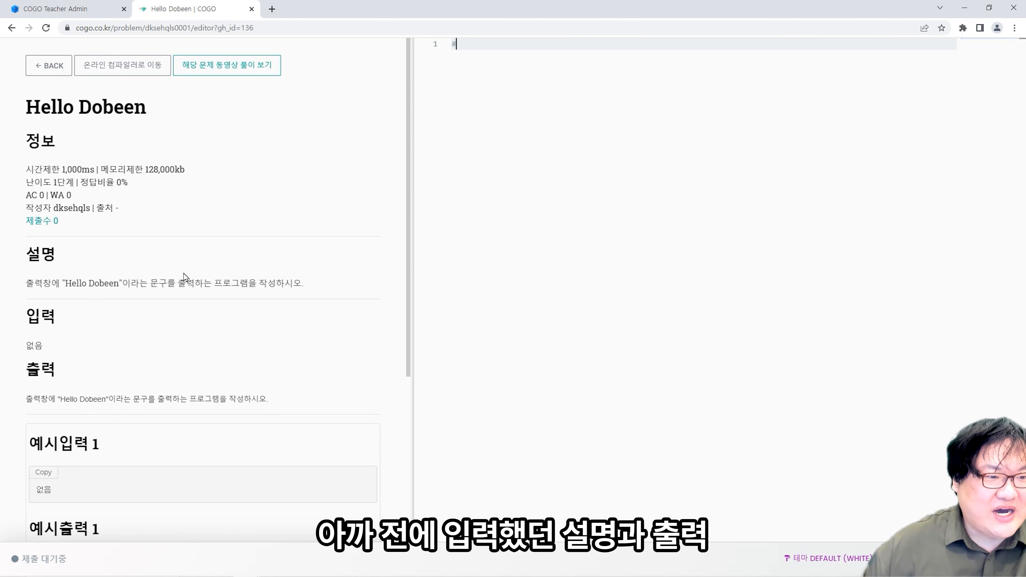
scroll(173, 396, down, 3)
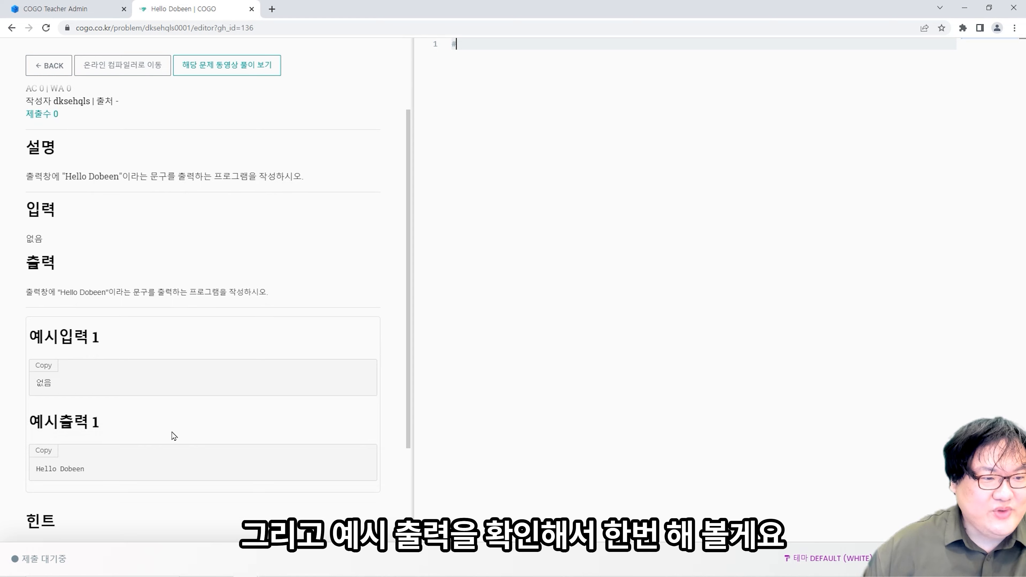
scroll(258, 443, up, 3)
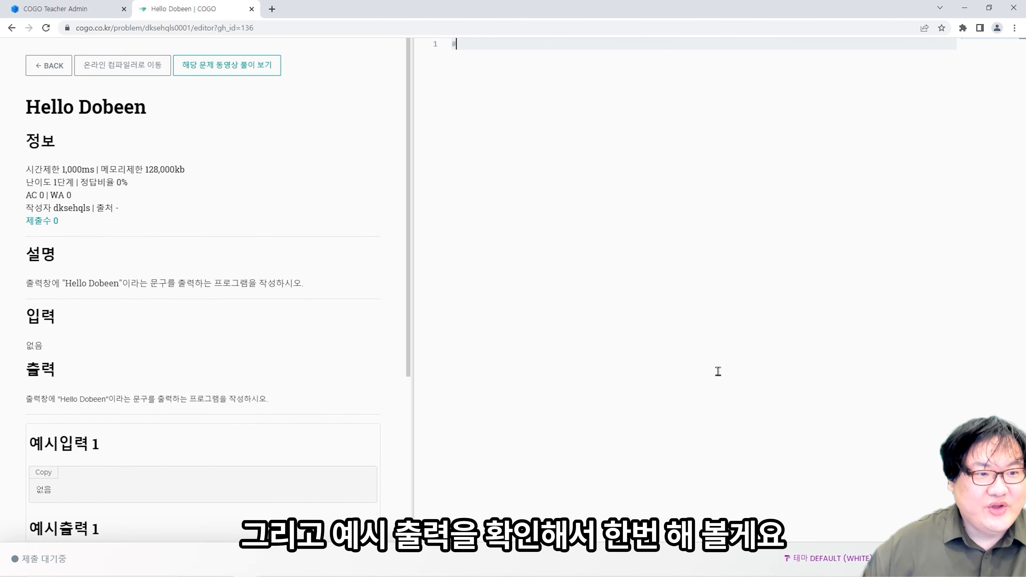
text(inc)
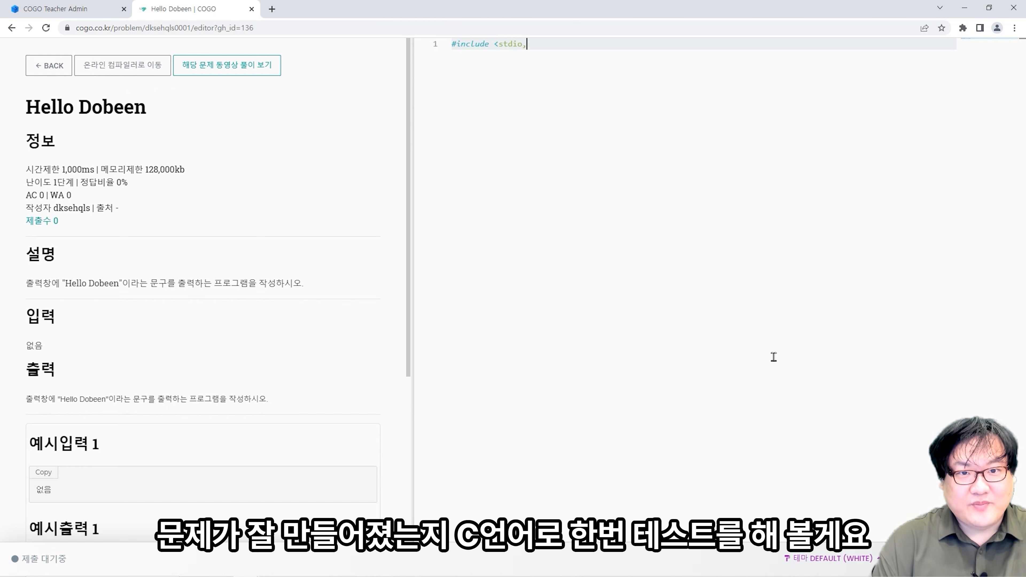
text(lude <stdio.h>)
key(Return)
key(Return)
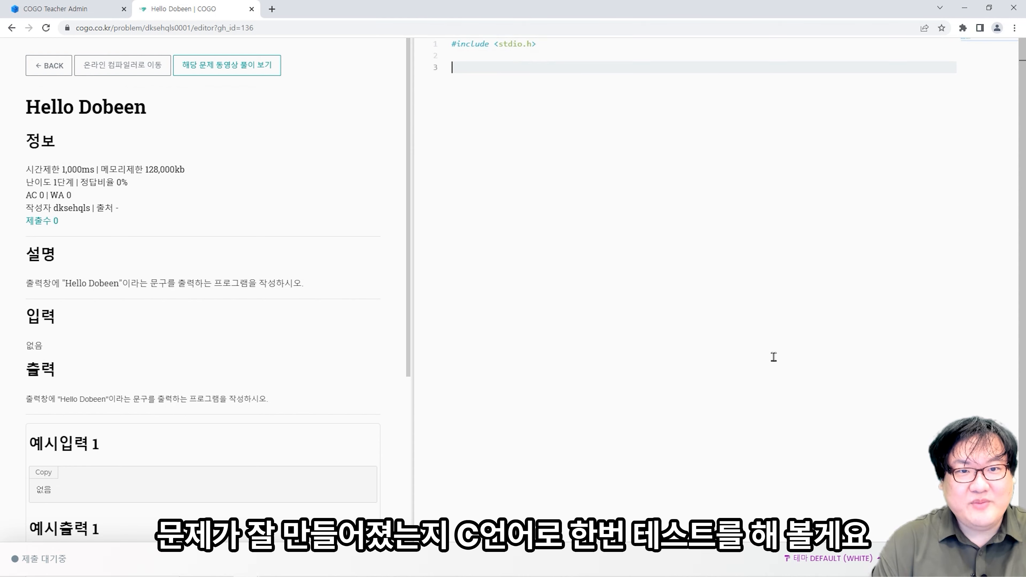
text(int main(void))
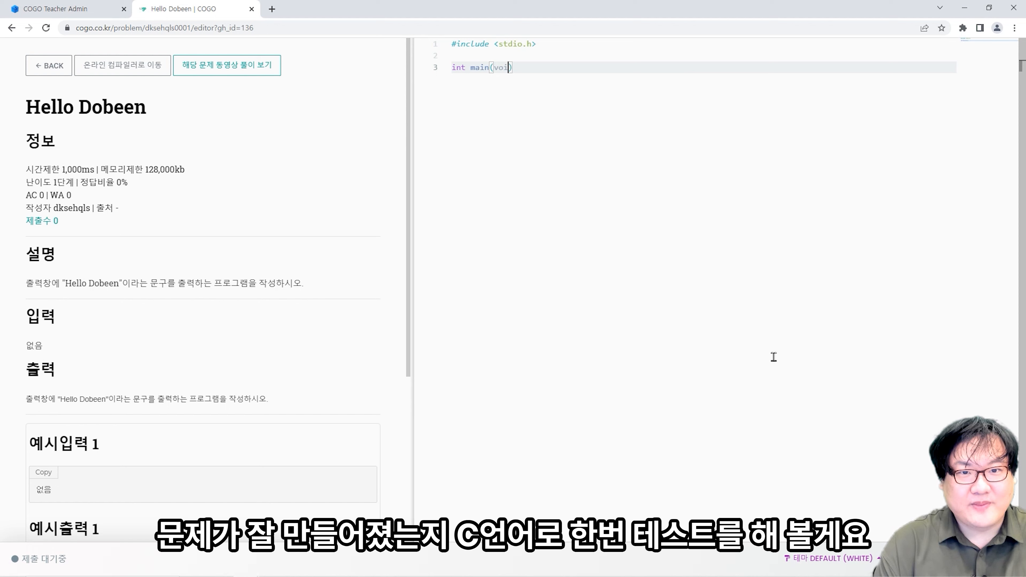
text({)
key(Return)
key(Return)
text(ret)
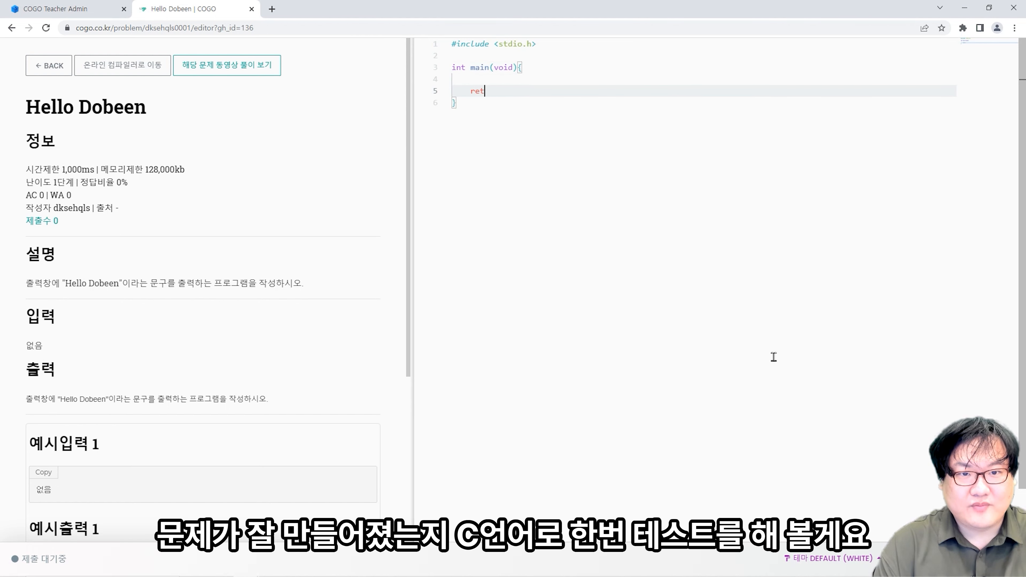
text(urn 0)
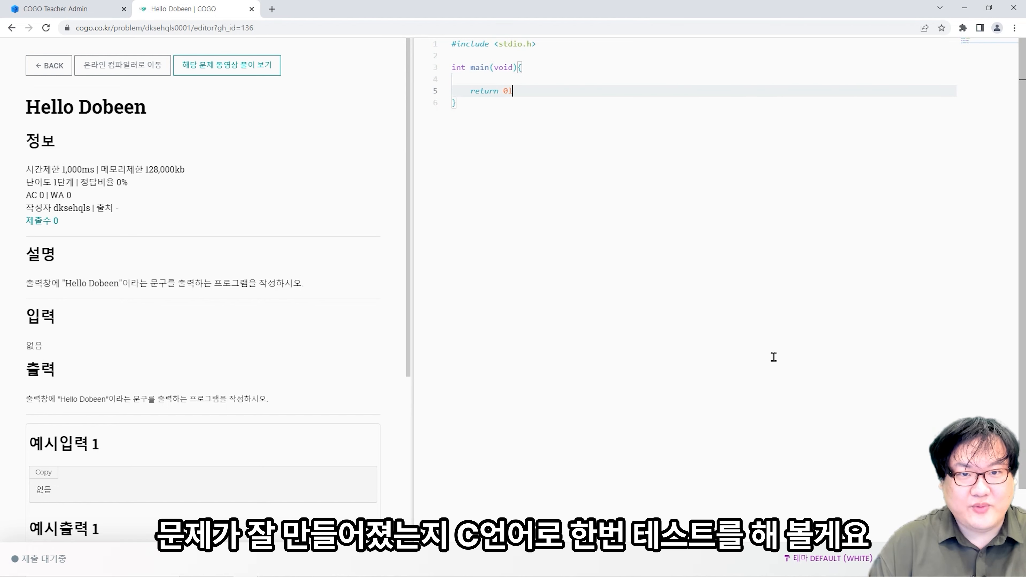
text(;)
key(Up)
key(Return)
key(Return)
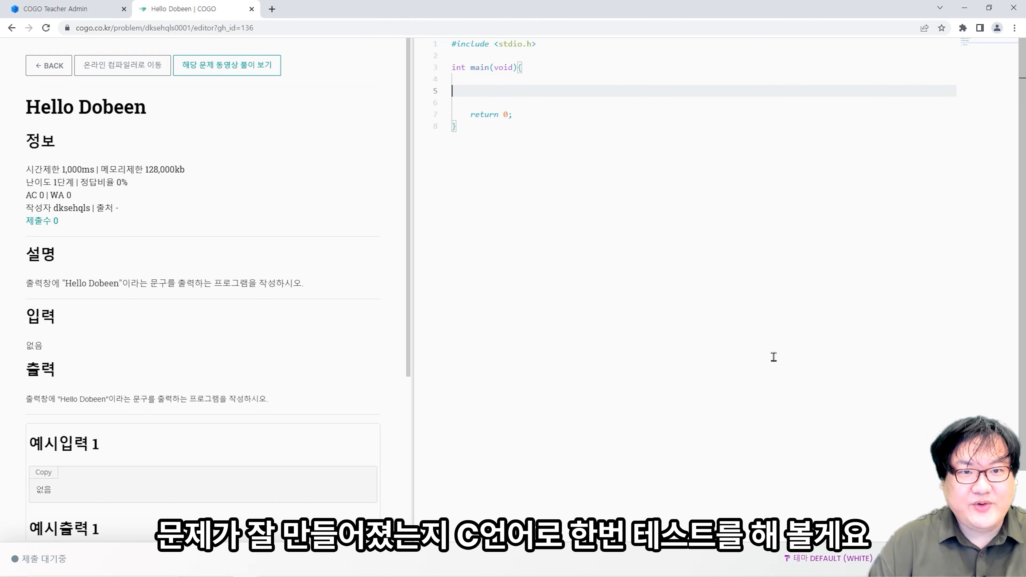
text(printf("Hello )
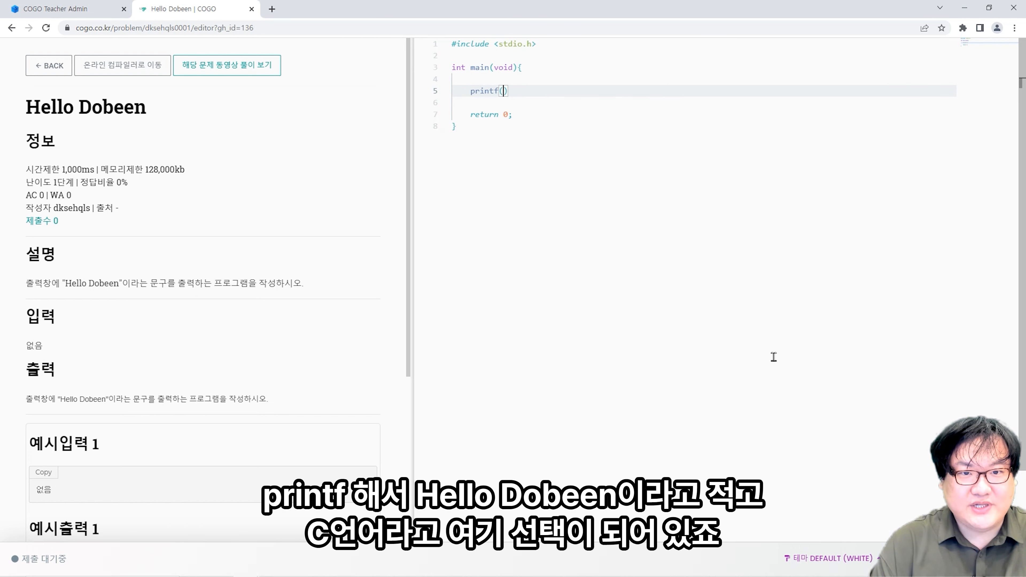
text(Dobeen"))
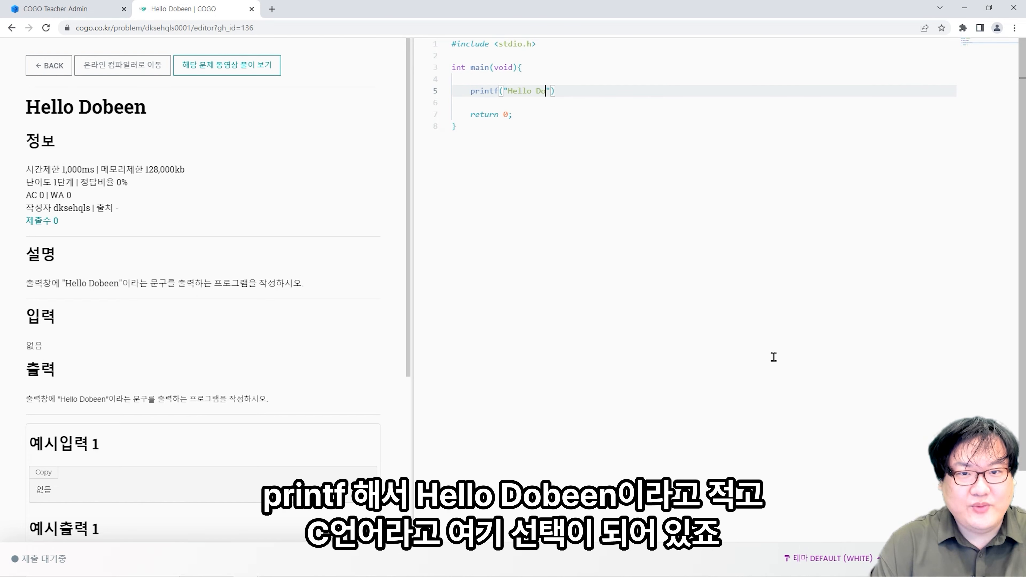
text(;)
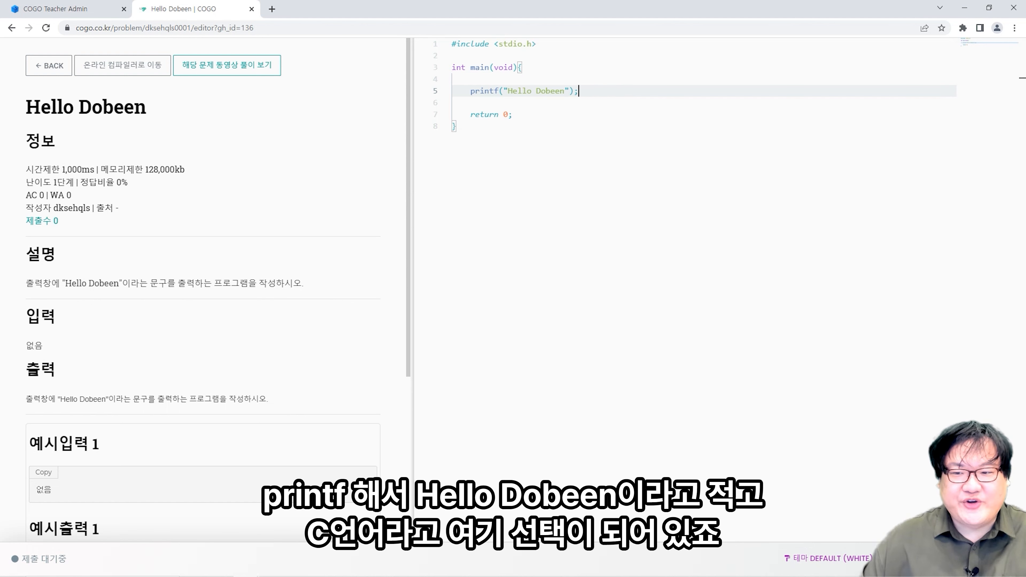
- Submit the code, allow site notifications, and acknowledge the 정답입니다 result
click(991, 559)
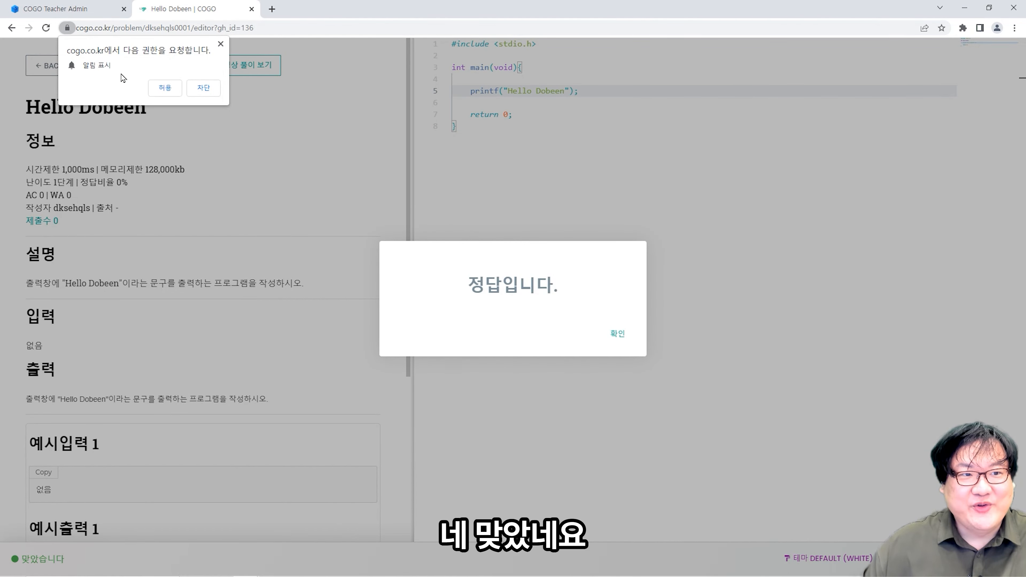
click(165, 87)
click(615, 334)
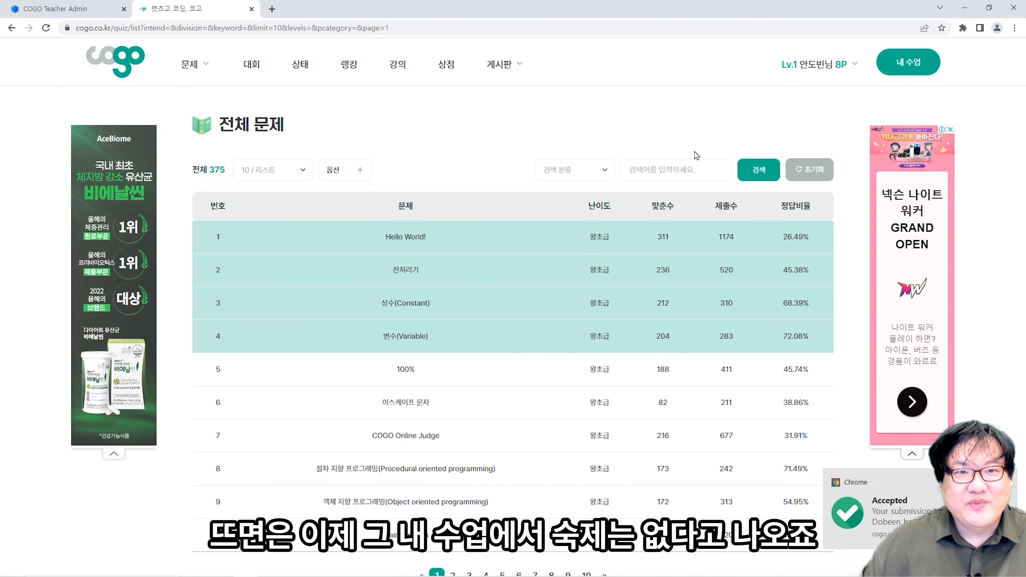
- In COGO Teacher Admin, open the student's homework details under 그룹관리 > 학생/숙제관리
click(900, 61)
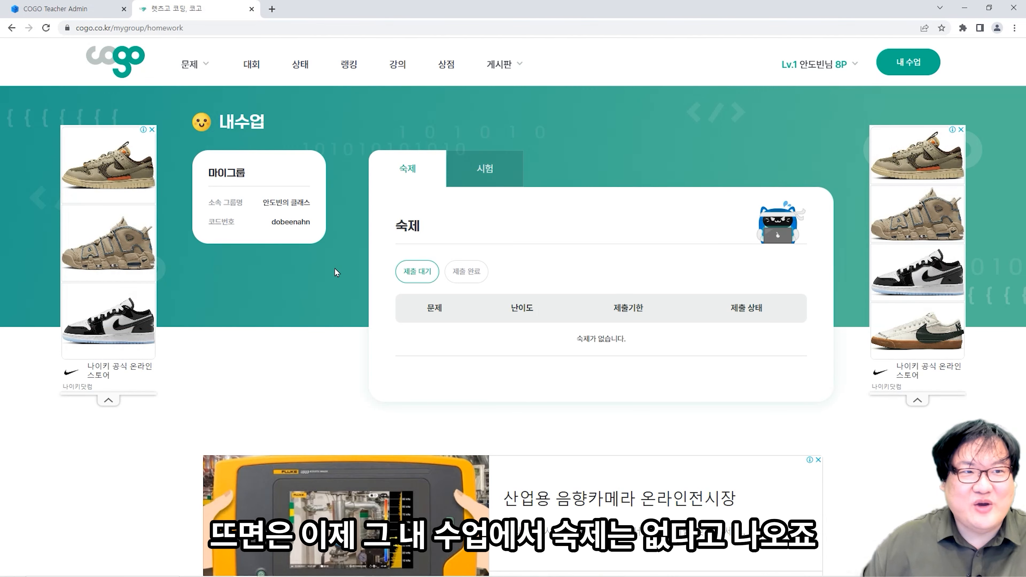
click(87, 7)
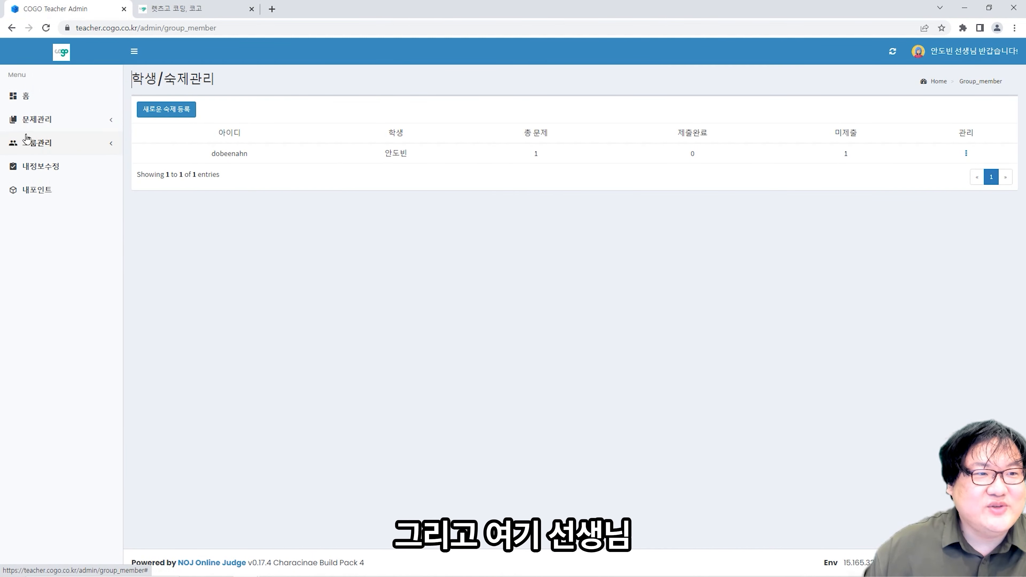
click(45, 143)
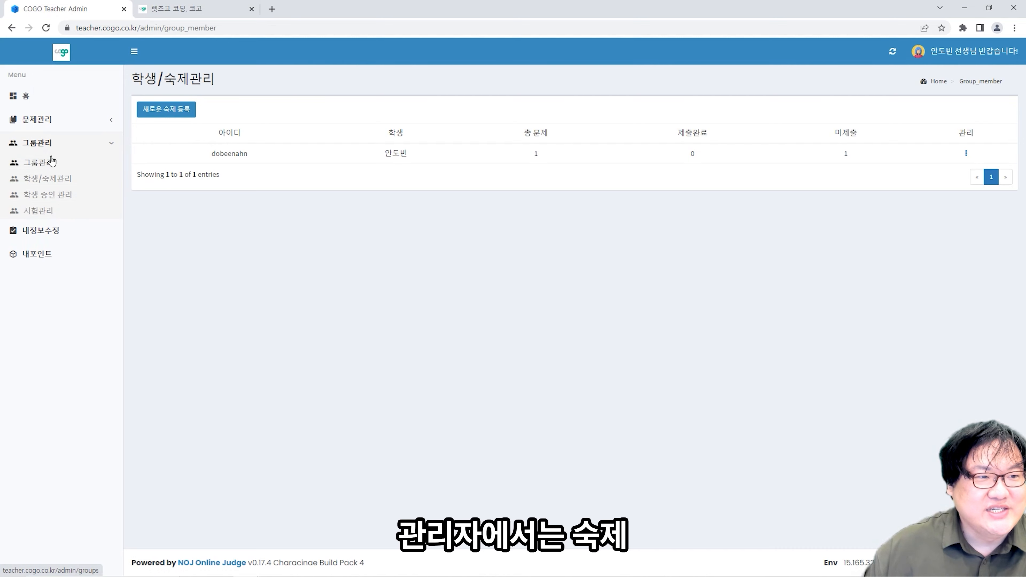
click(52, 180)
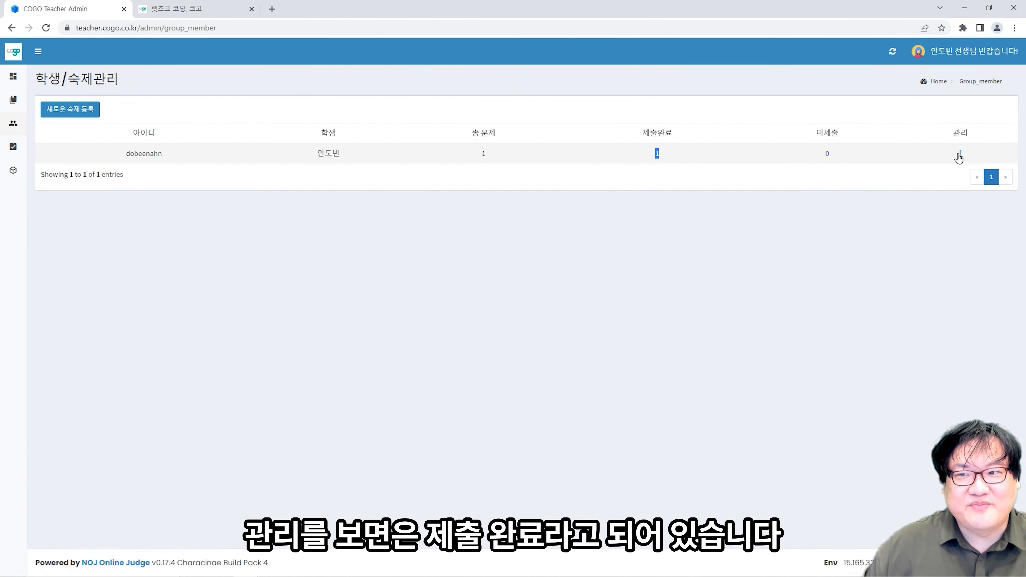
click(961, 155)
click(901, 164)
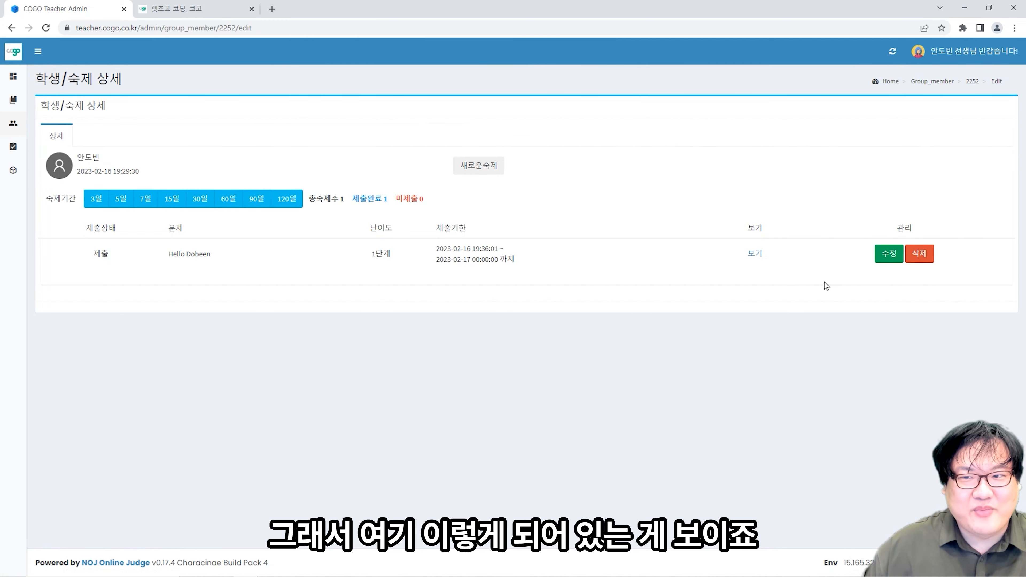
- Leave the due date unchanged and view the student's submitted code marked 맞췄습니다
click(881, 255)
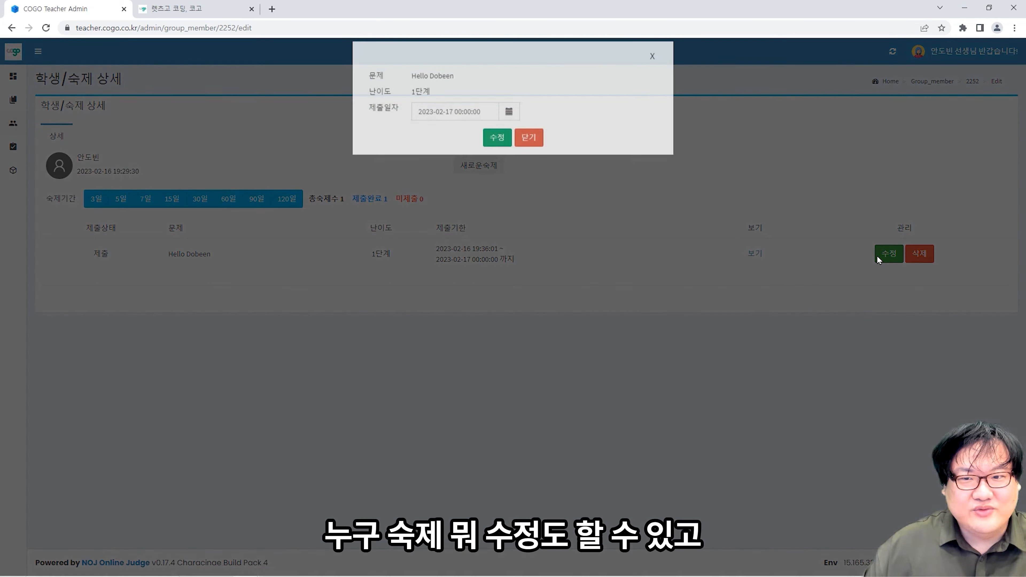
click(652, 70)
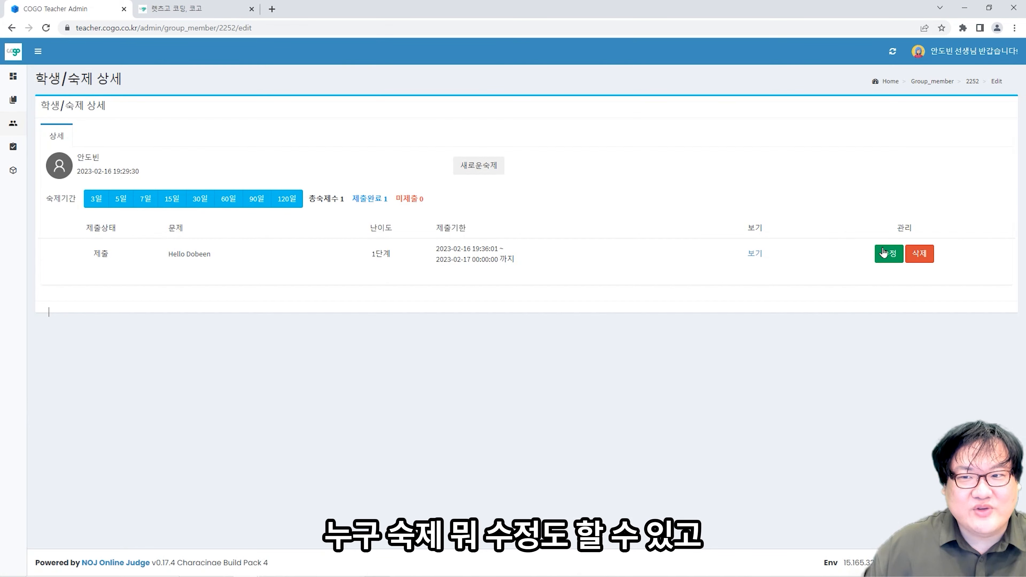
click(748, 254)
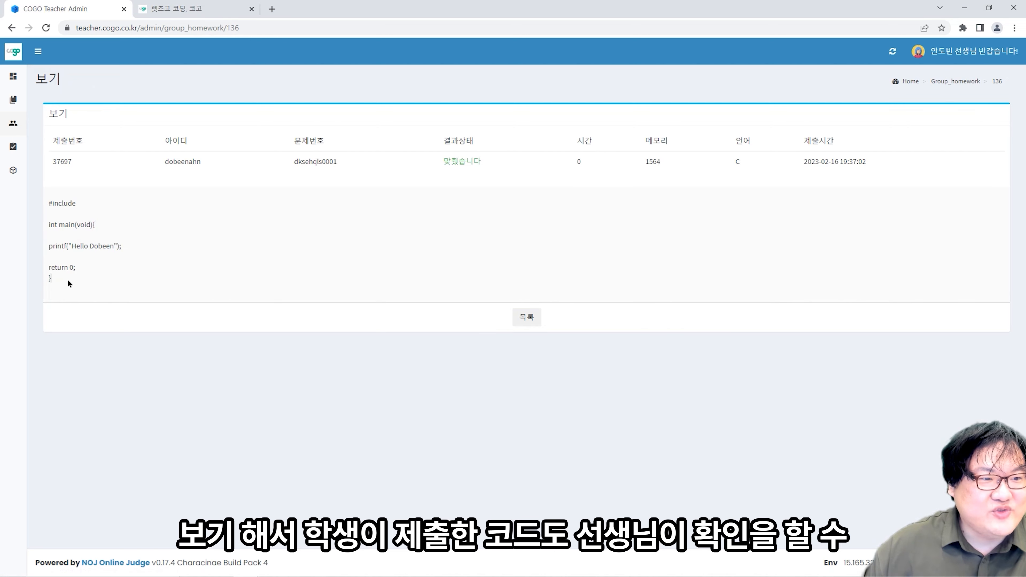
drag(66, 280, 49, 205)
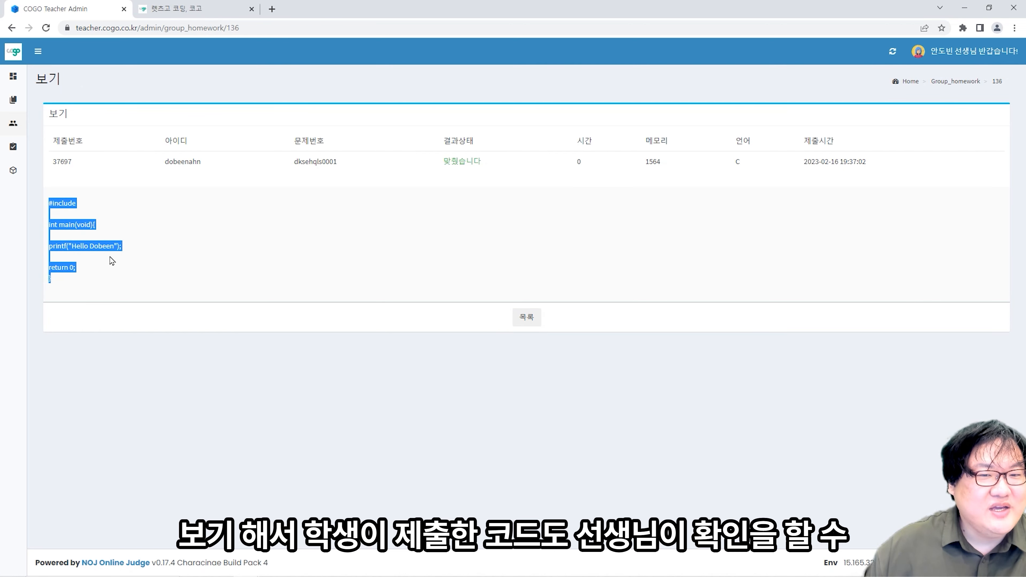
click(141, 281)
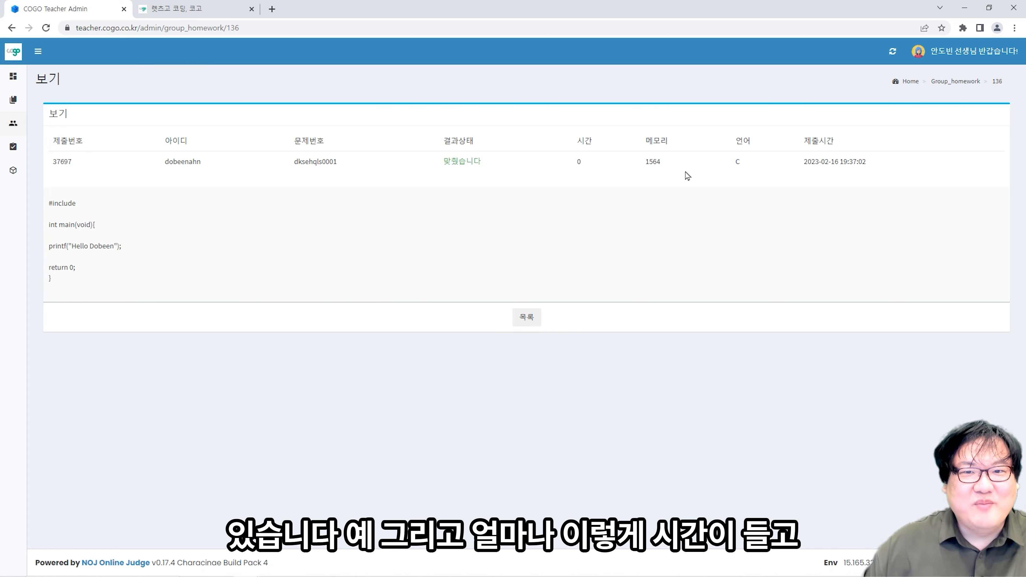
click(668, 161)
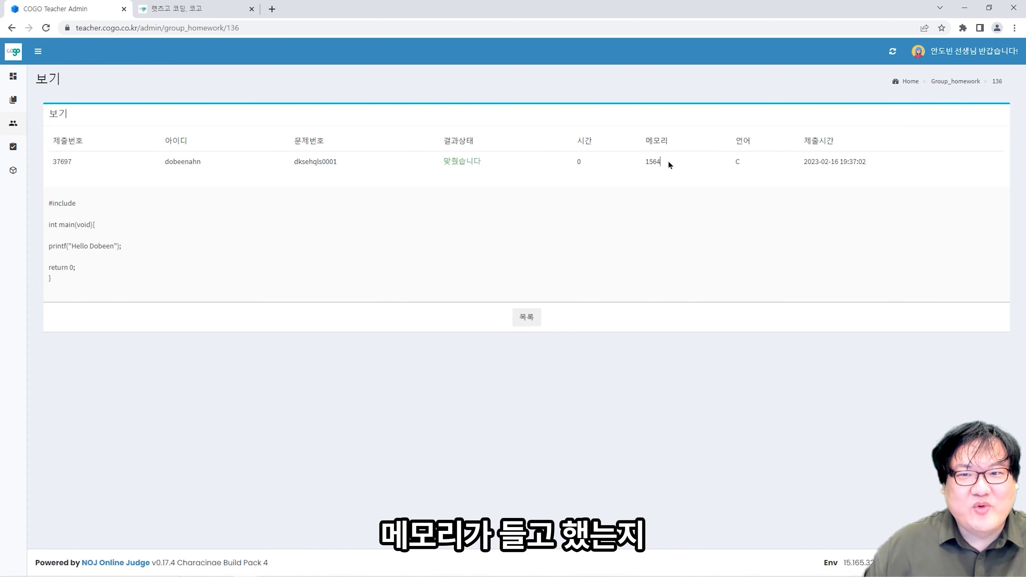
double_click(735, 163)
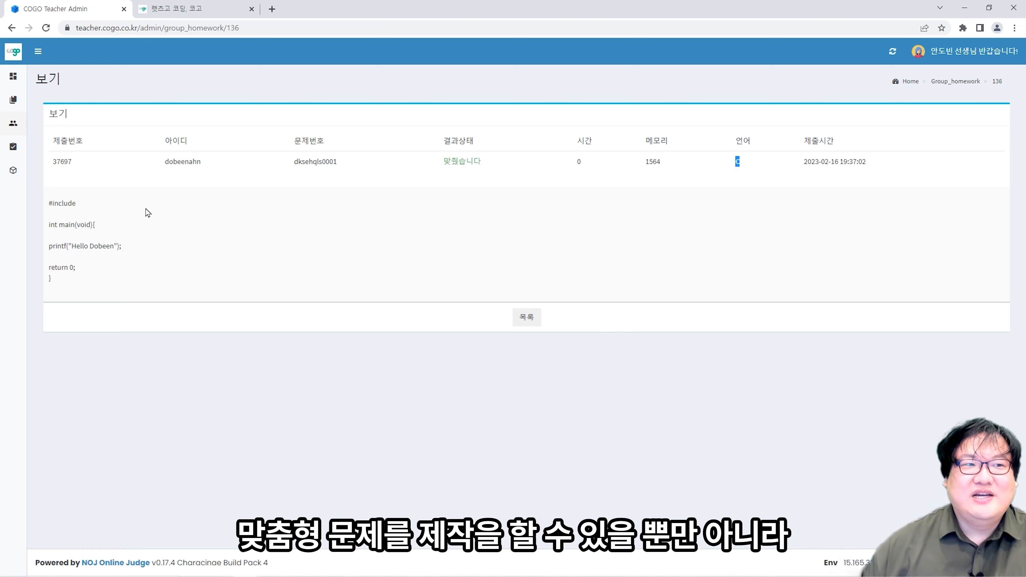
mouse_move(24, 156)
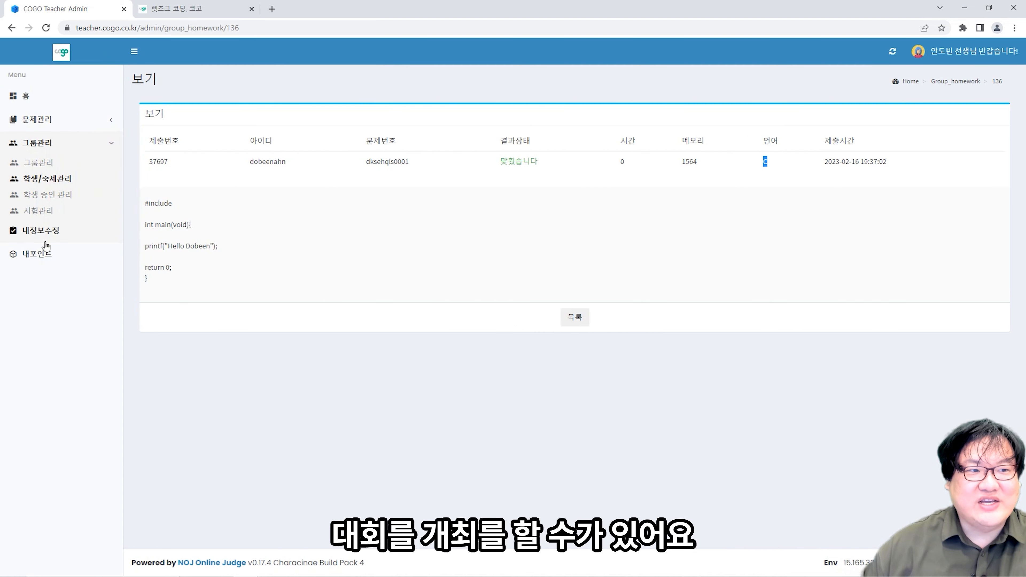
- From 내포인트, submit a 1,000-point request costing 1100원, confirm it, and close the form
click(47, 258)
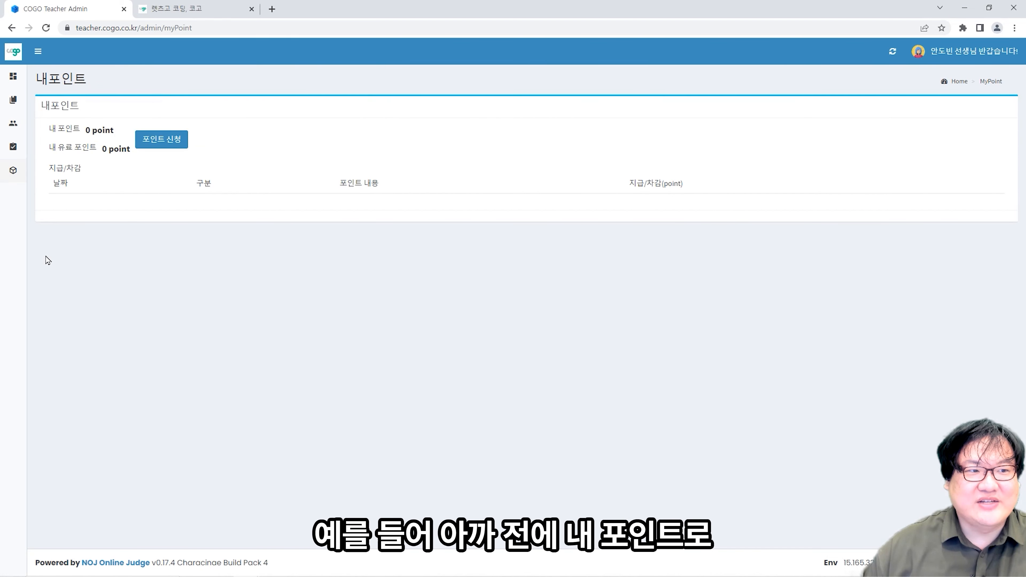
click(161, 139)
click(418, 120)
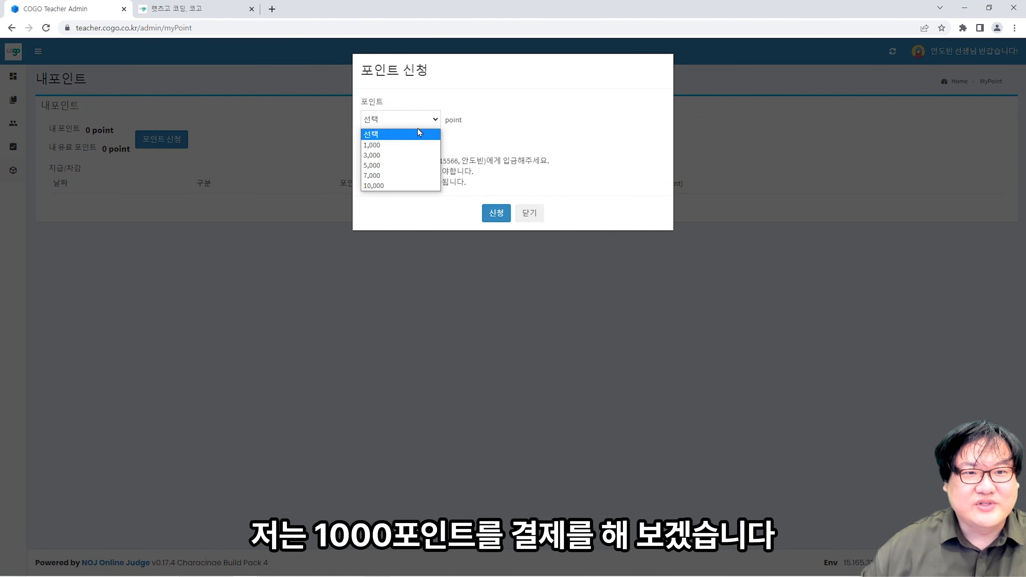
click(416, 145)
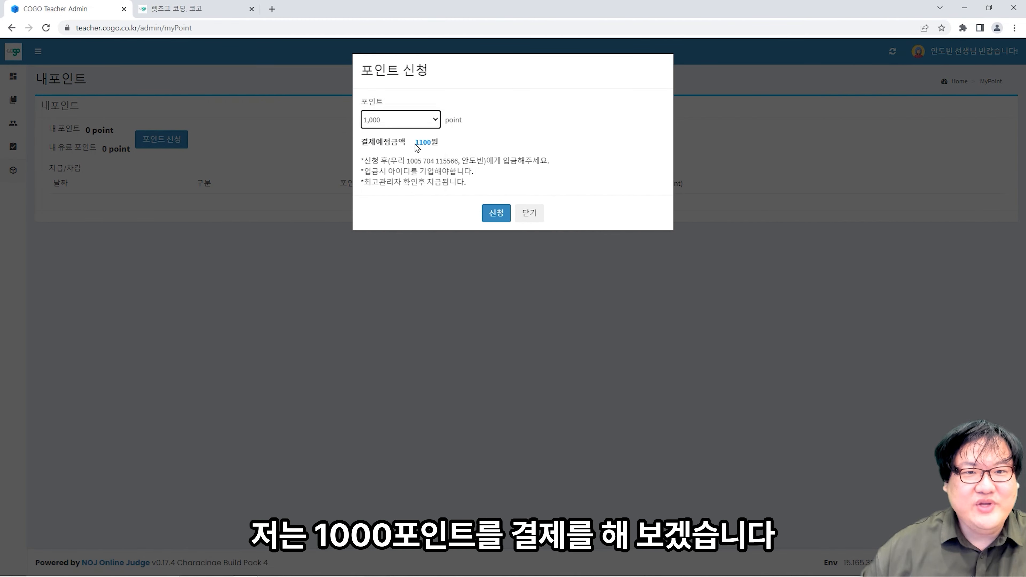
click(496, 221)
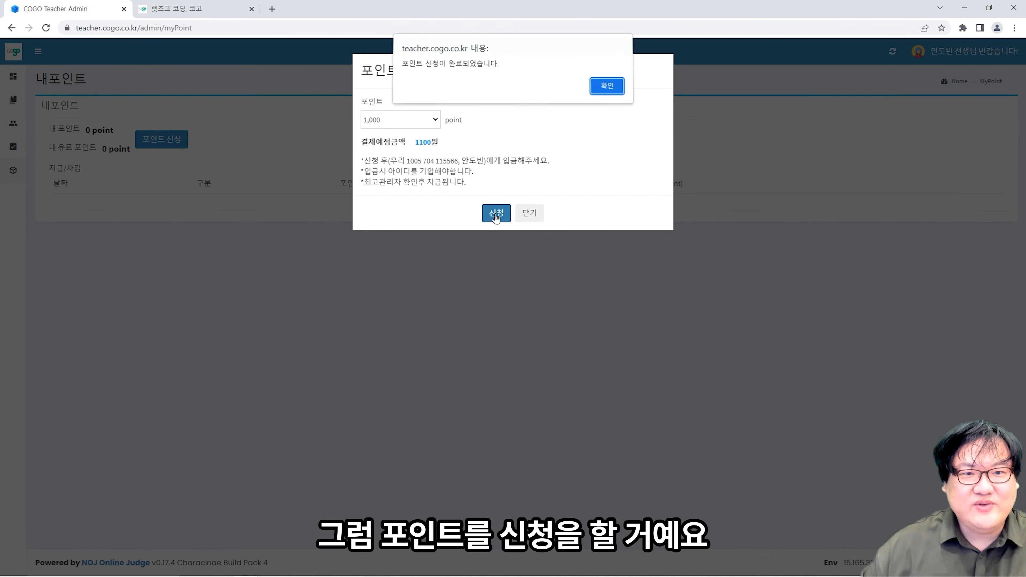
click(600, 94)
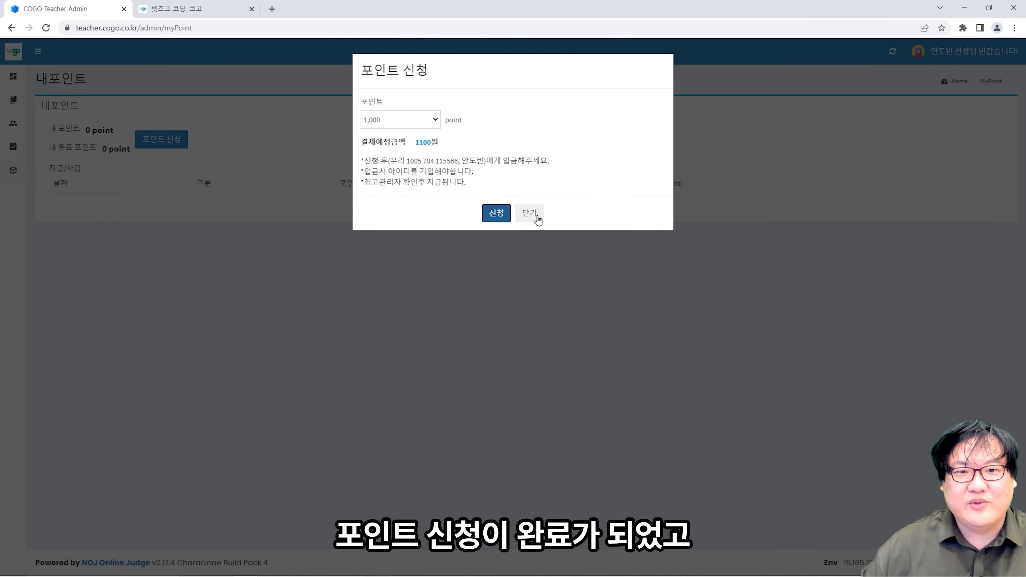
click(530, 213)
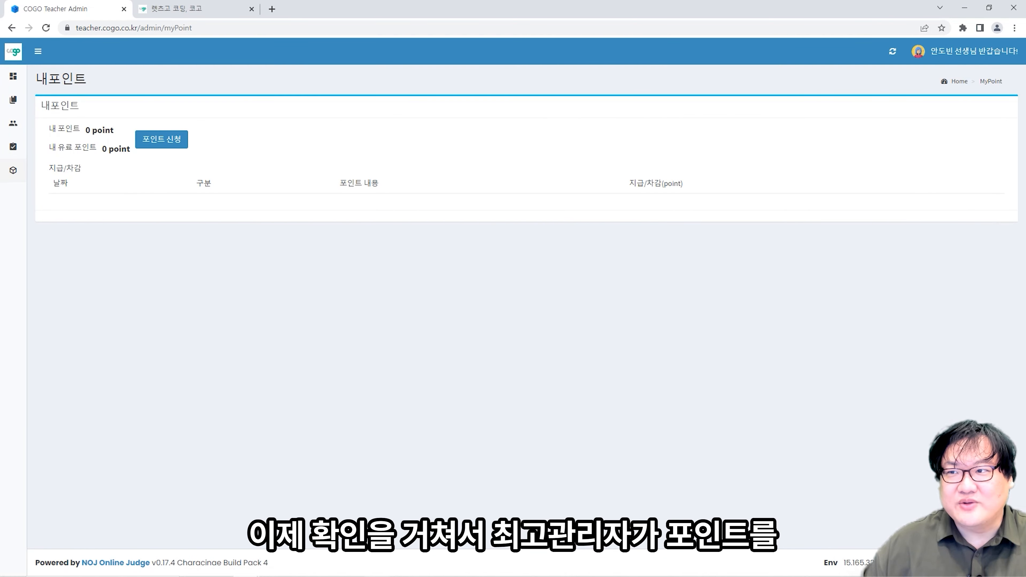
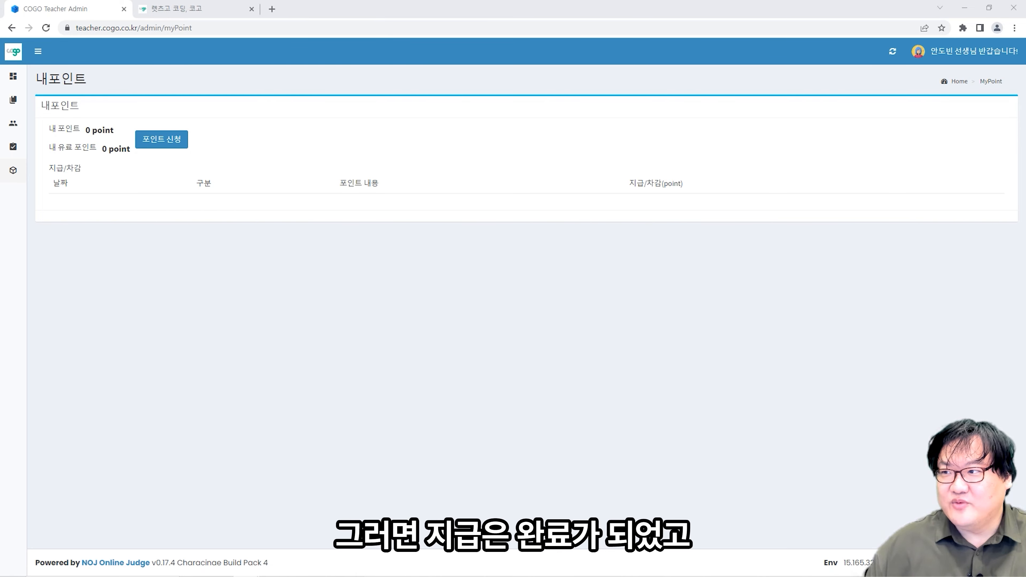
- Reload My Points and verify the 1000 point balance and the +1000 point grant entry
click(556, 298)
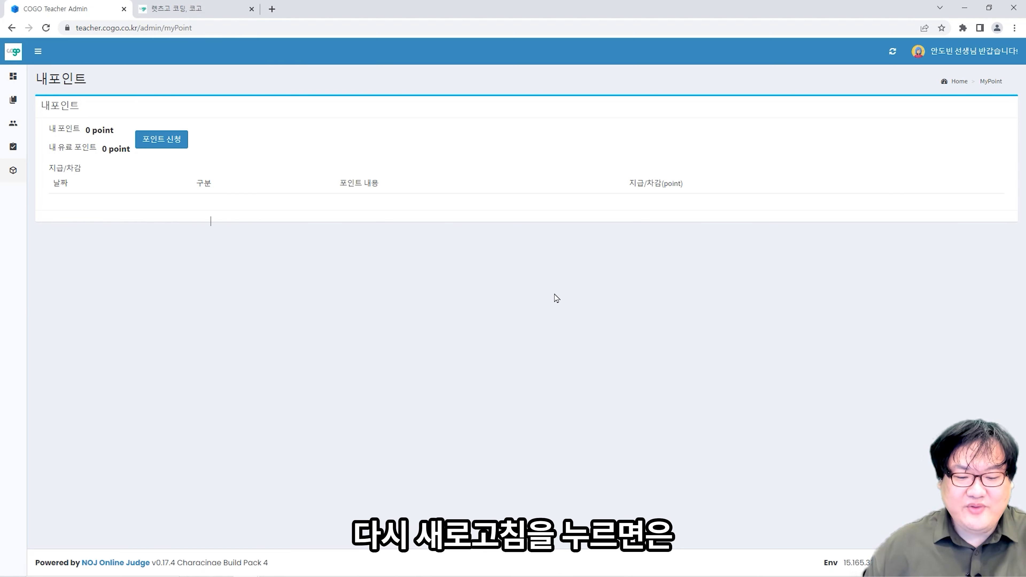
key(F5)
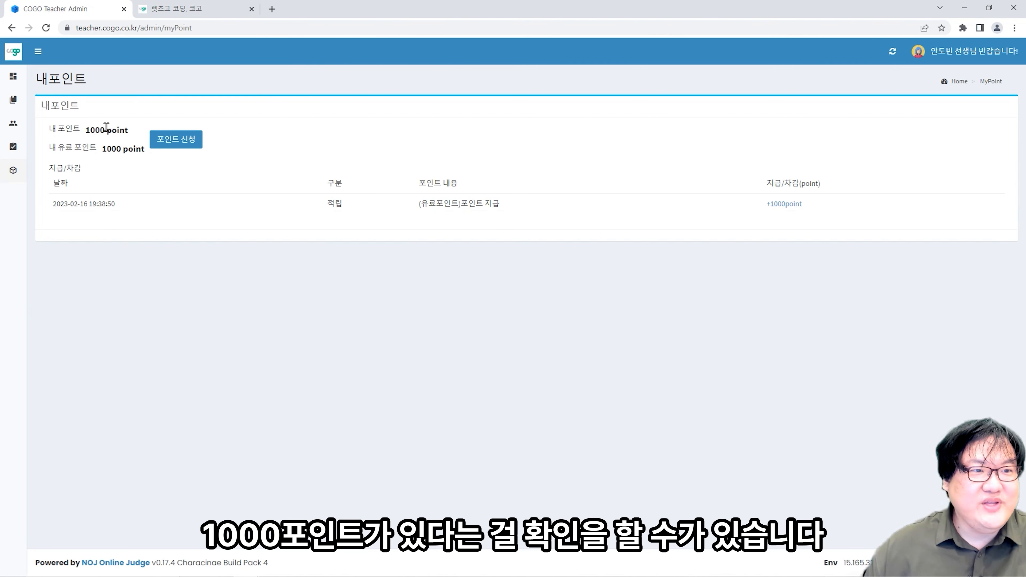
drag(130, 131, 84, 132)
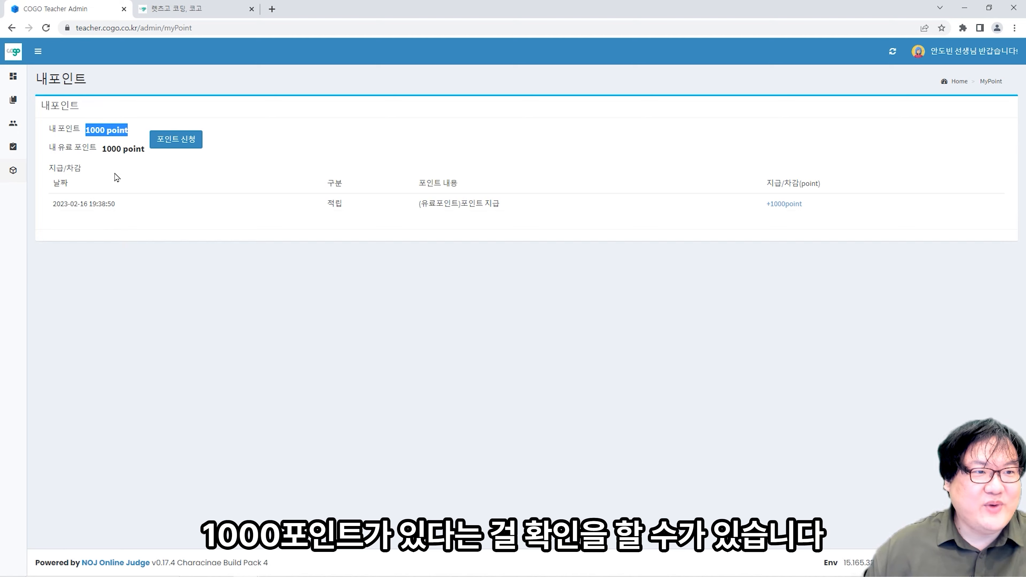
click(159, 287)
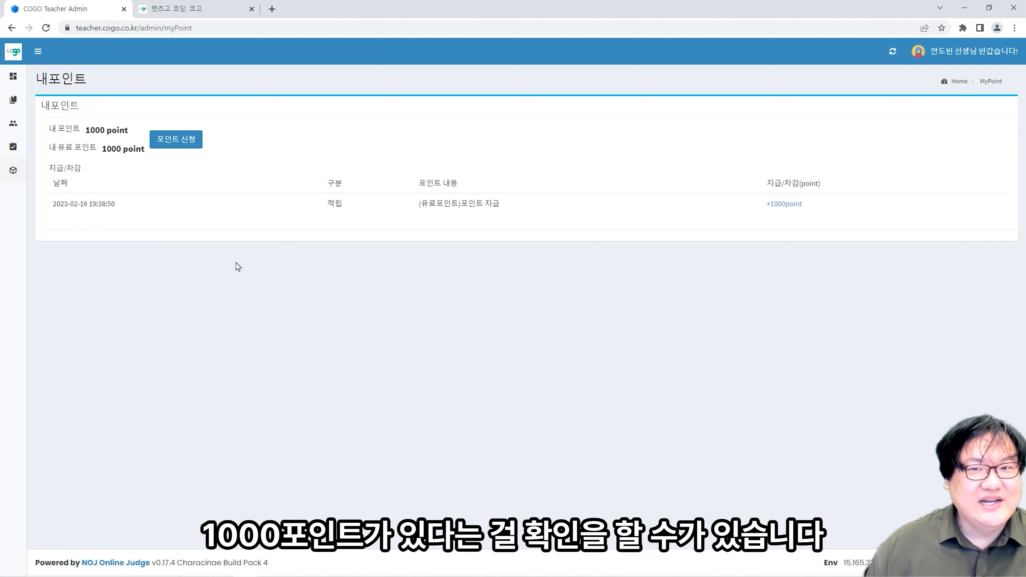
drag(241, 205, 642, 202)
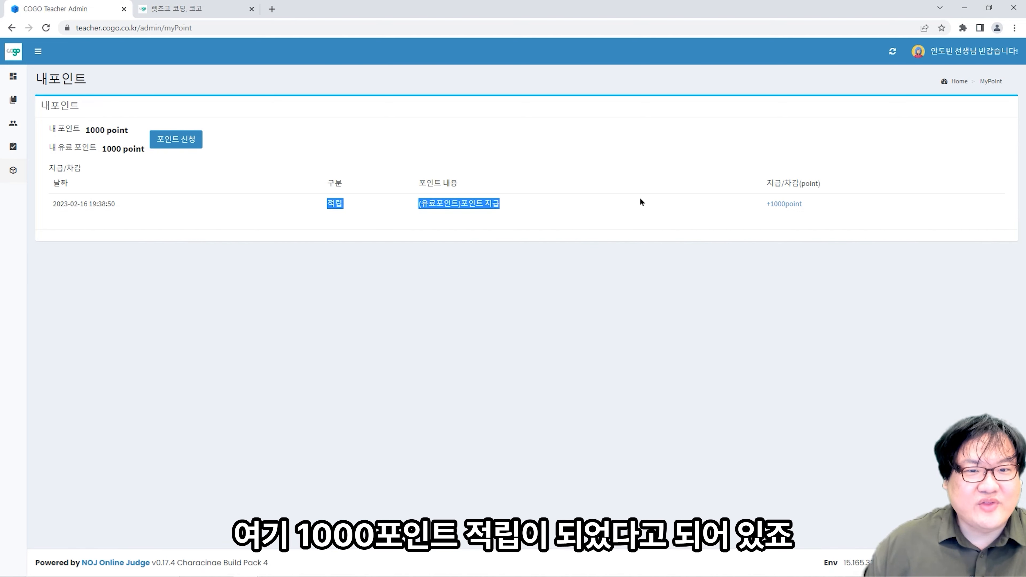
click(805, 222)
mouse_move(30, 199)
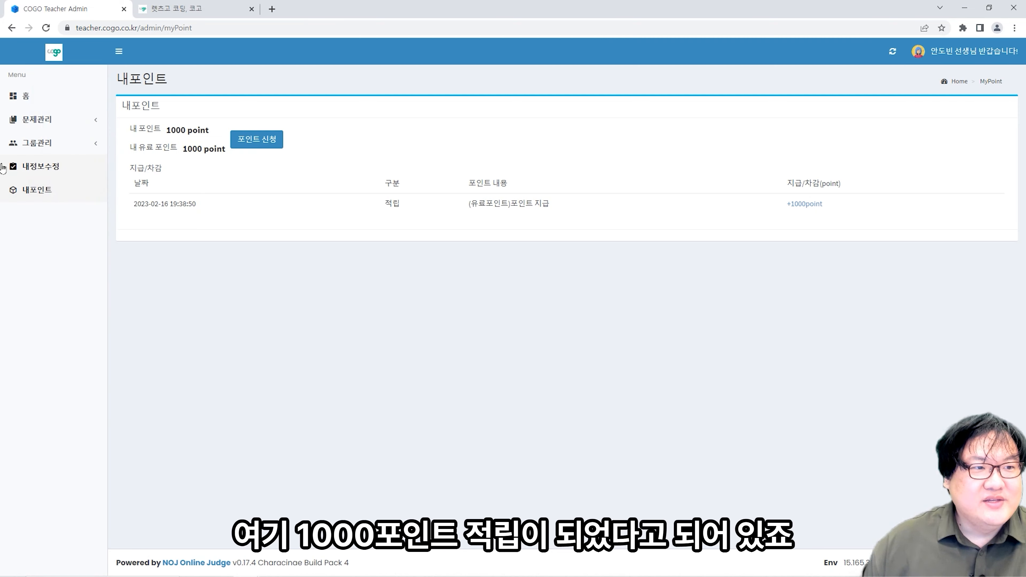
- Start a new exam under 그룹관리 > 시험관리 and title it after the teacher's class
click(44, 145)
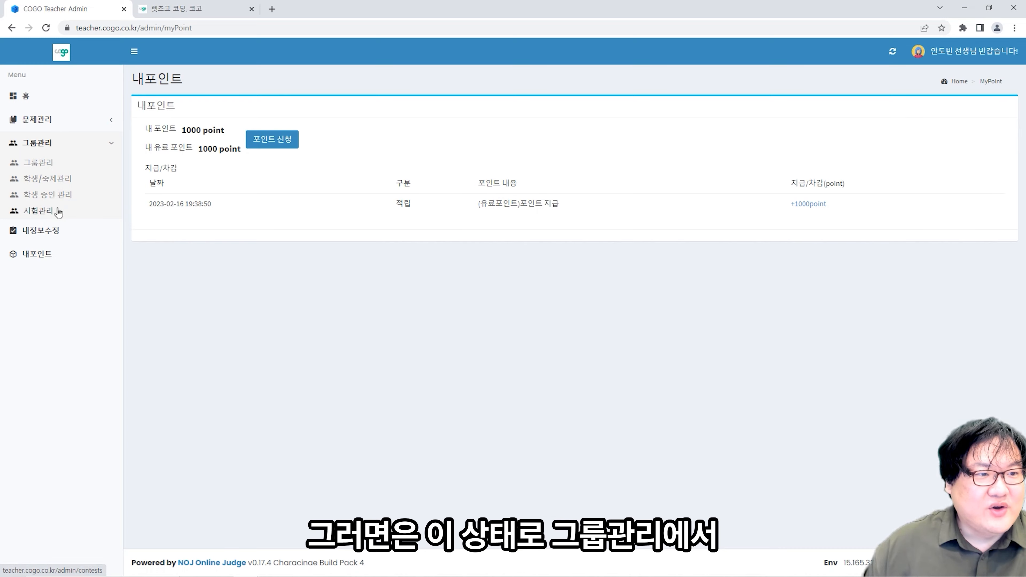
click(58, 212)
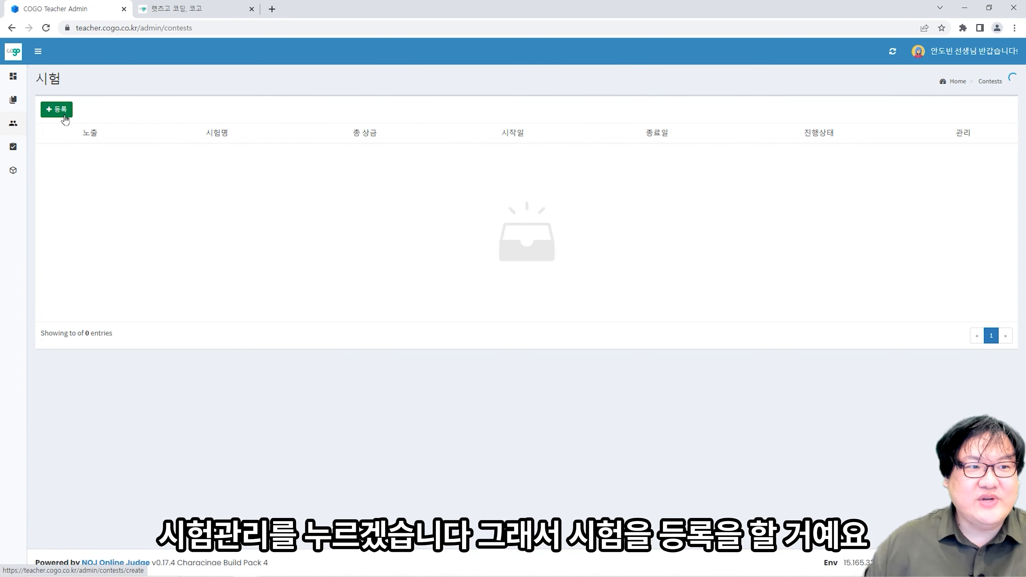
click(63, 111)
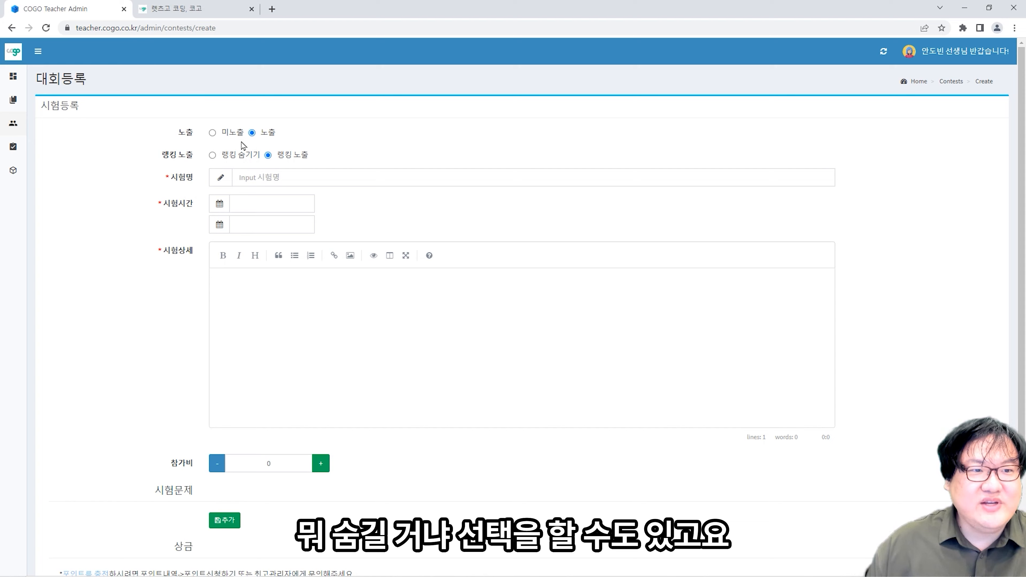
click(260, 181)
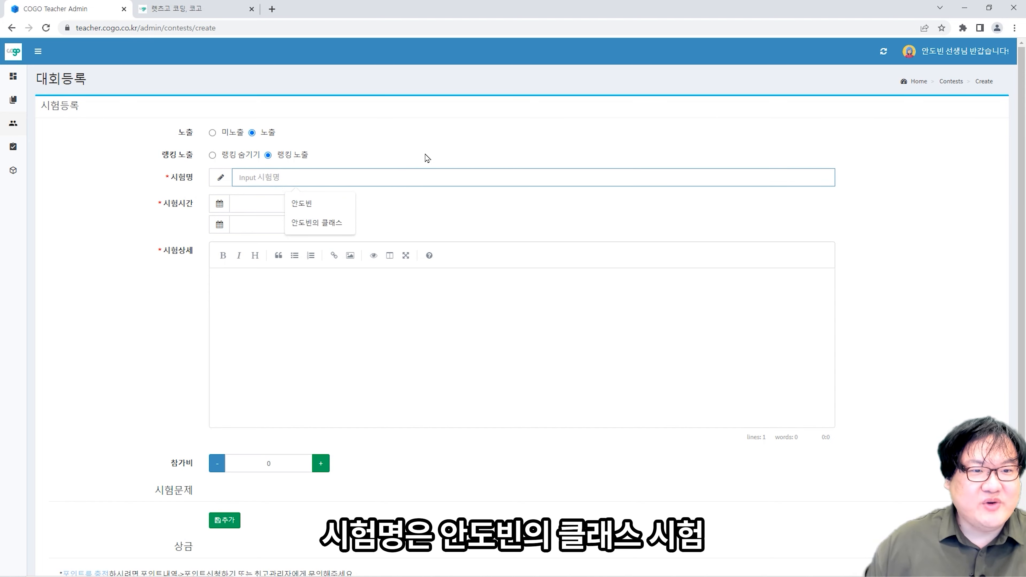
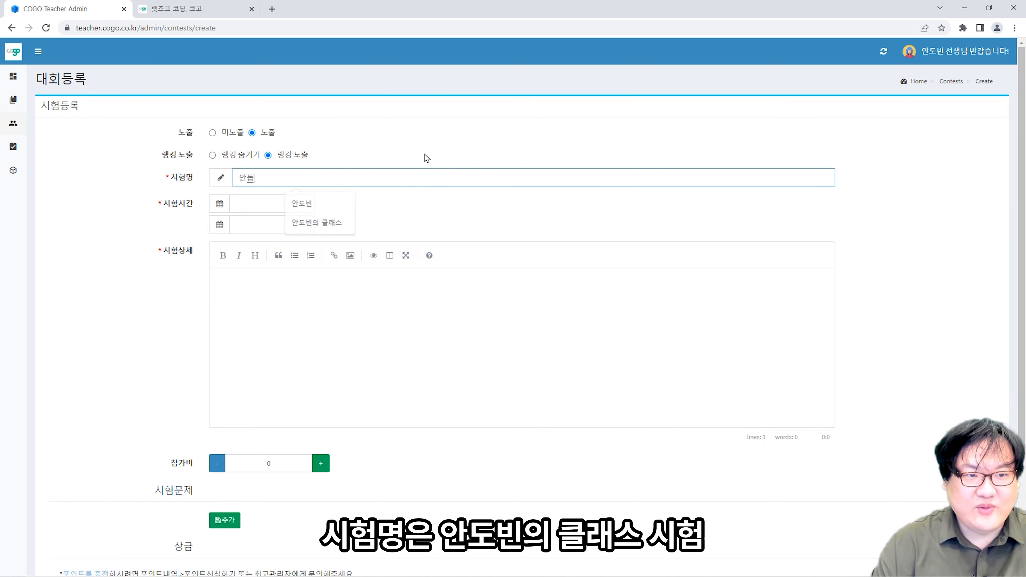
text(클래)
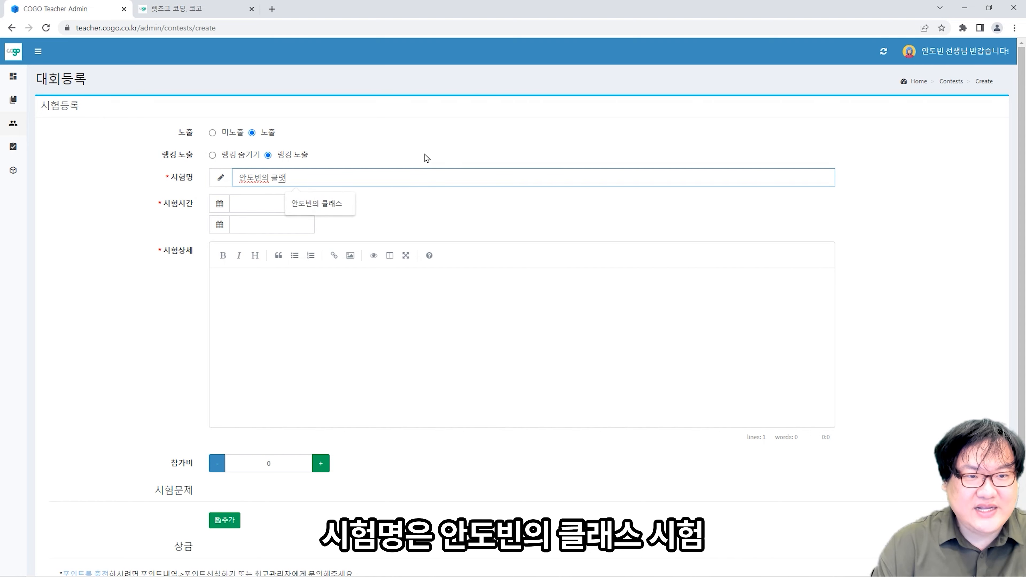
text(스 시험)
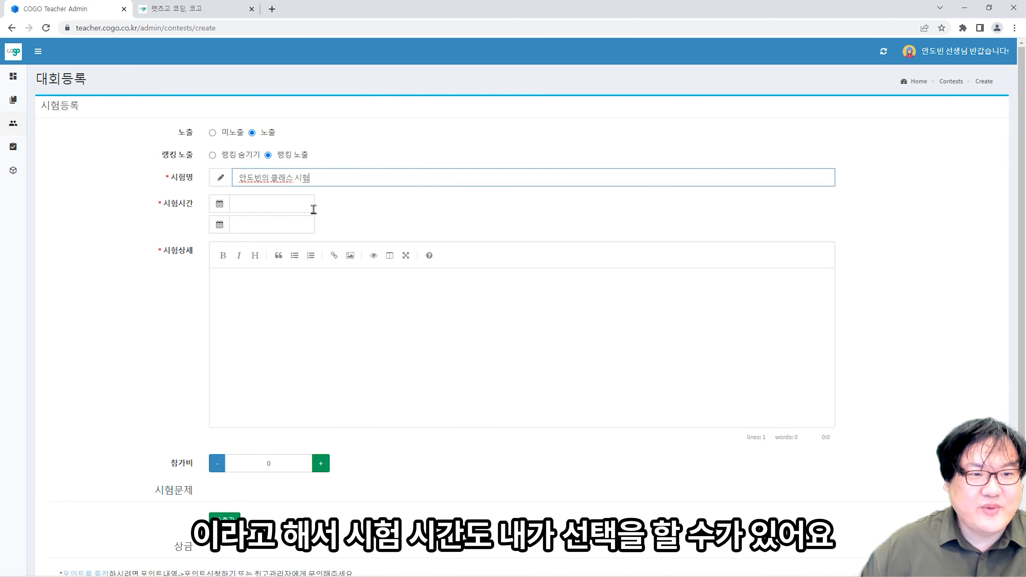
click(314, 209)
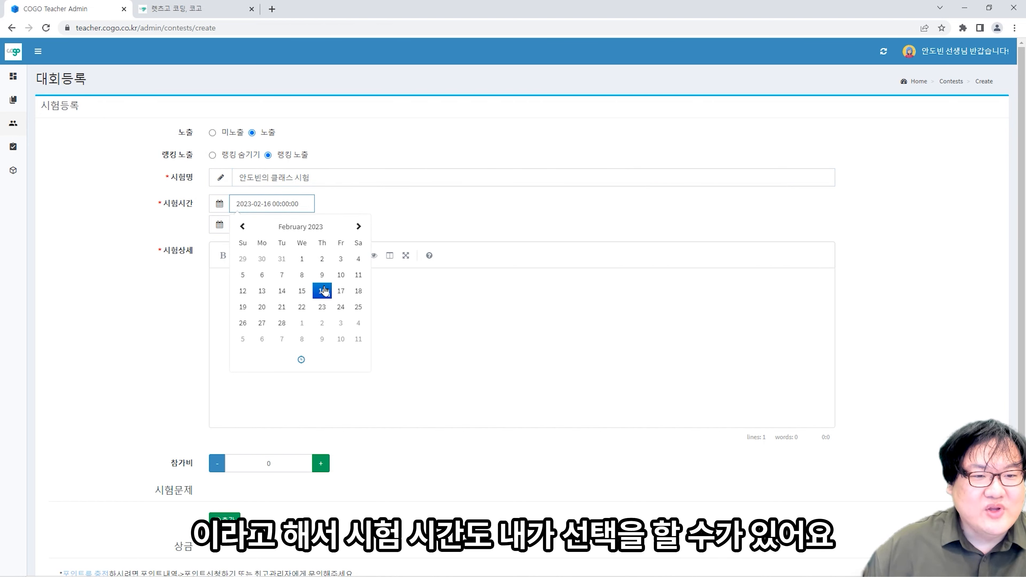
click(327, 362)
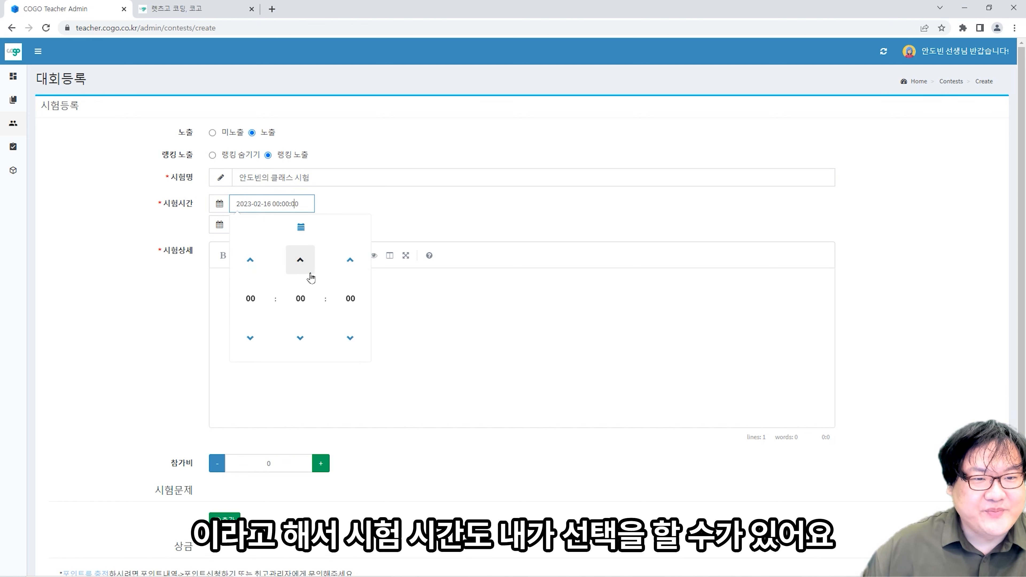
click(365, 207)
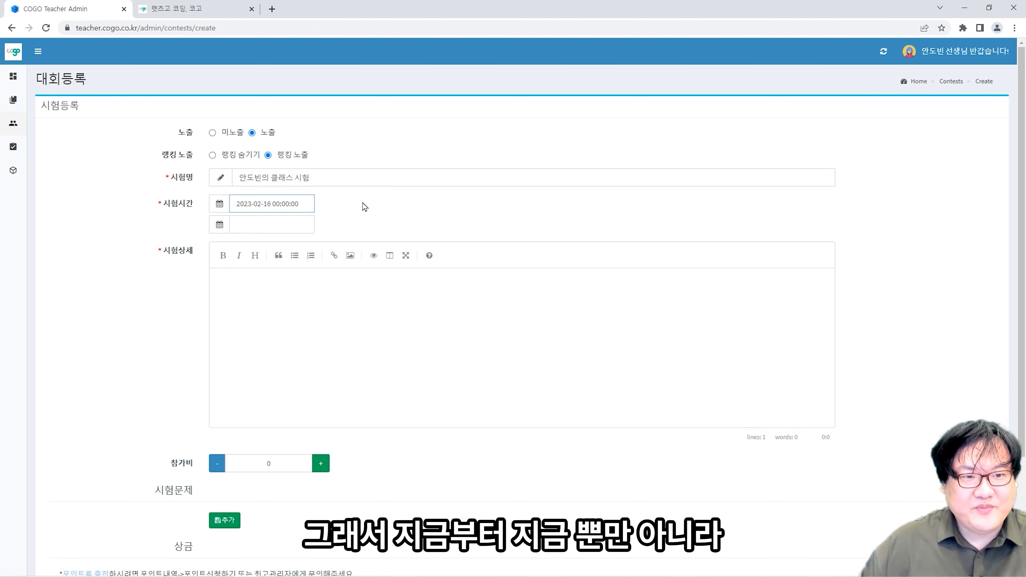
click(303, 224)
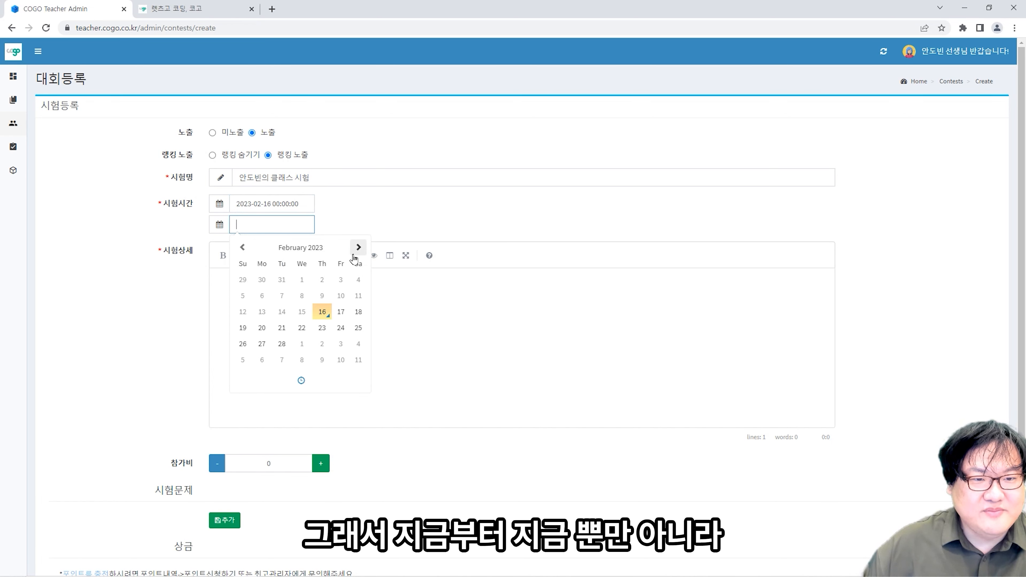
click(340, 313)
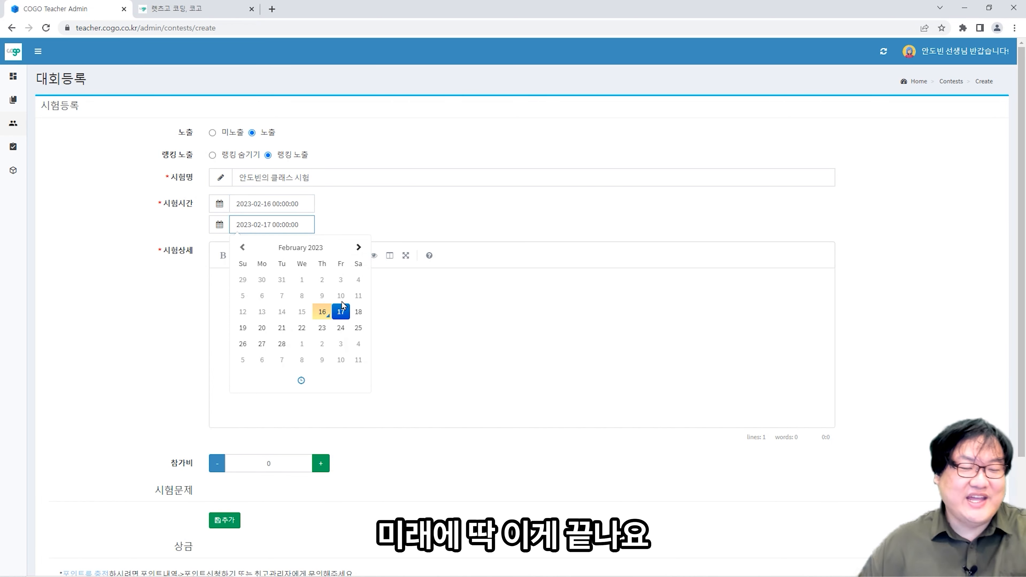
click(400, 220)
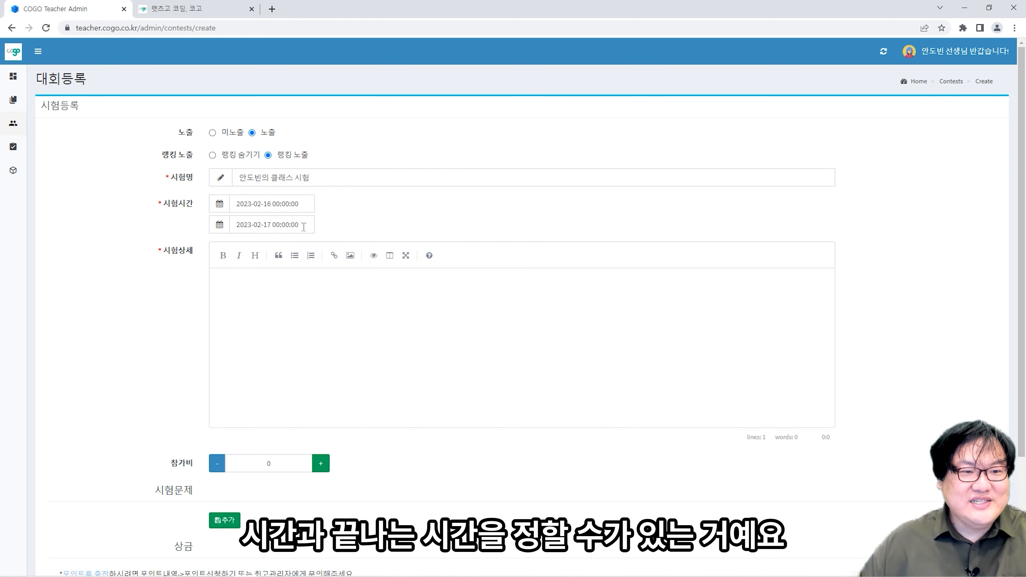
click(385, 327)
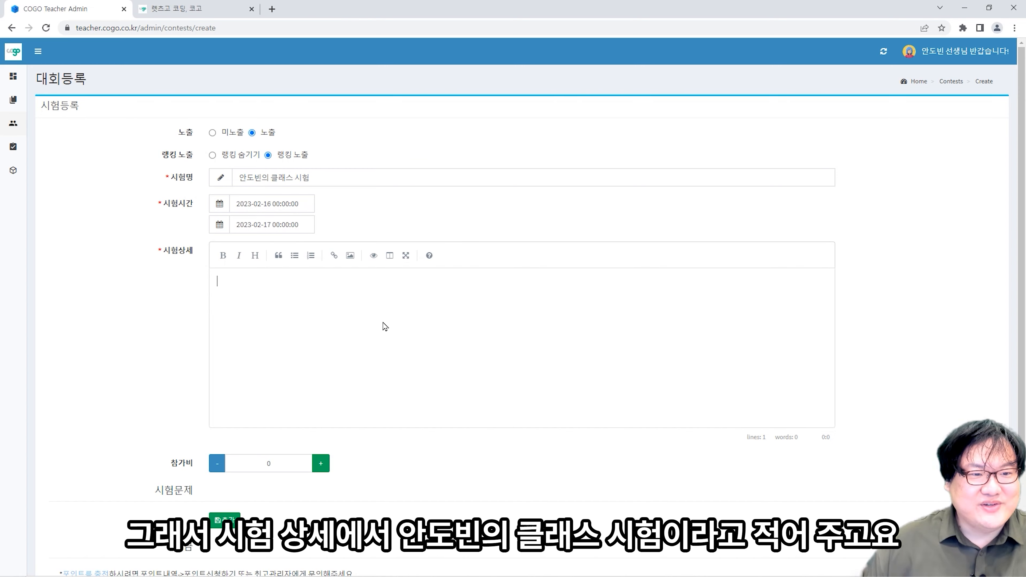
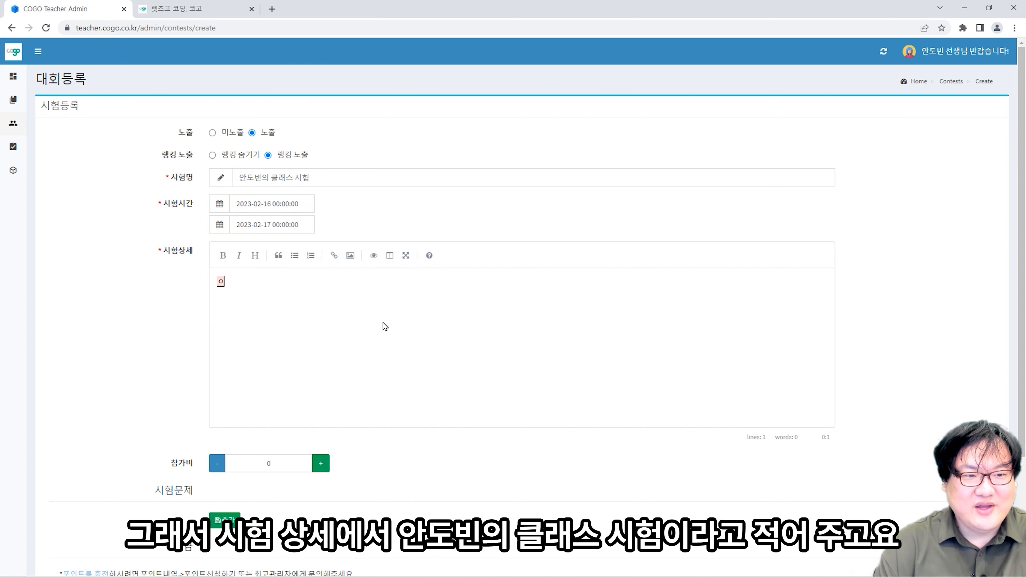
text(의 클래스 시험)
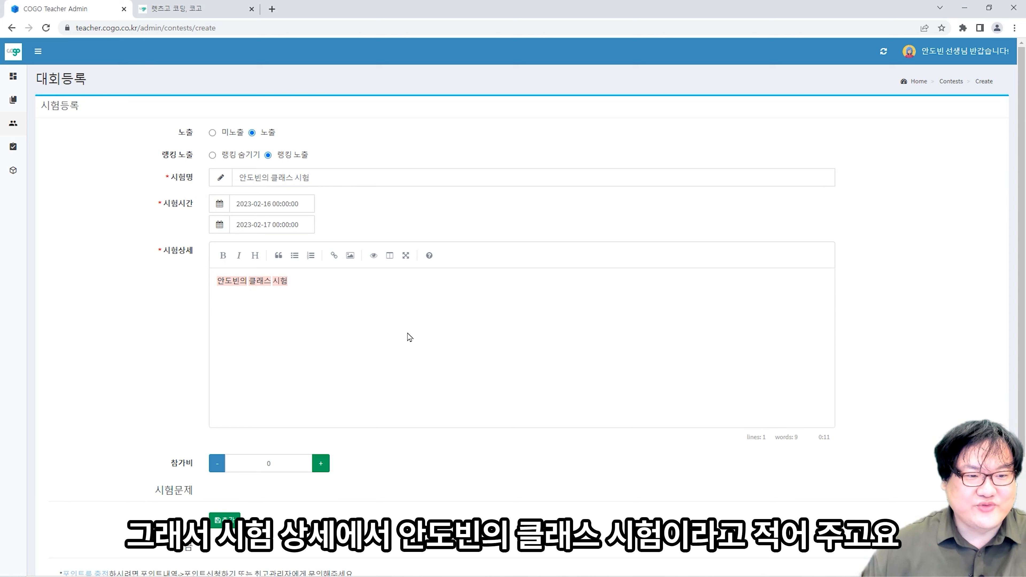
scroll(379, 333, down, 3)
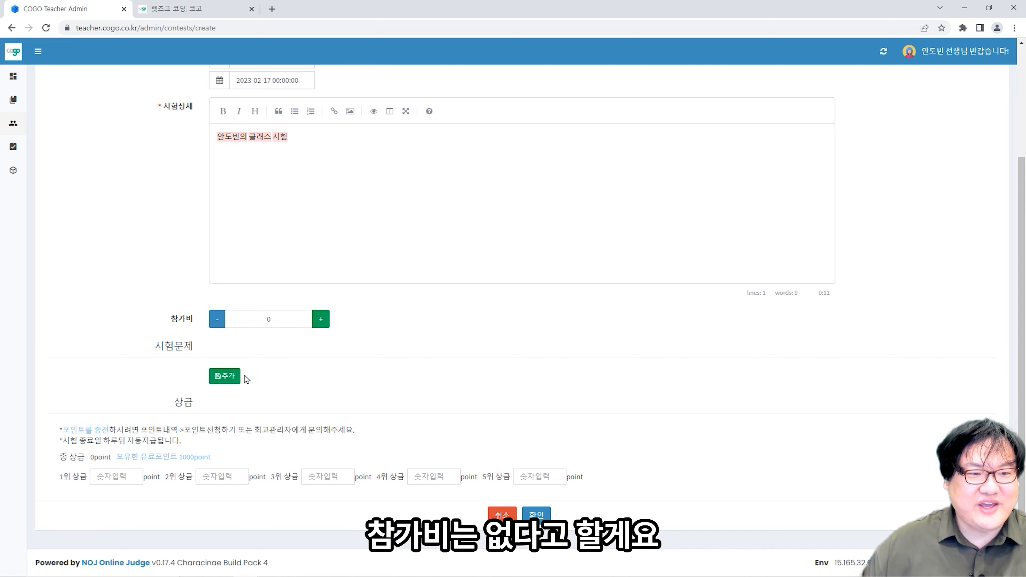
- Set problem A to the teacher problem Hello Dobeen, found by searching 'He', removing the extra problem slot
click(232, 378)
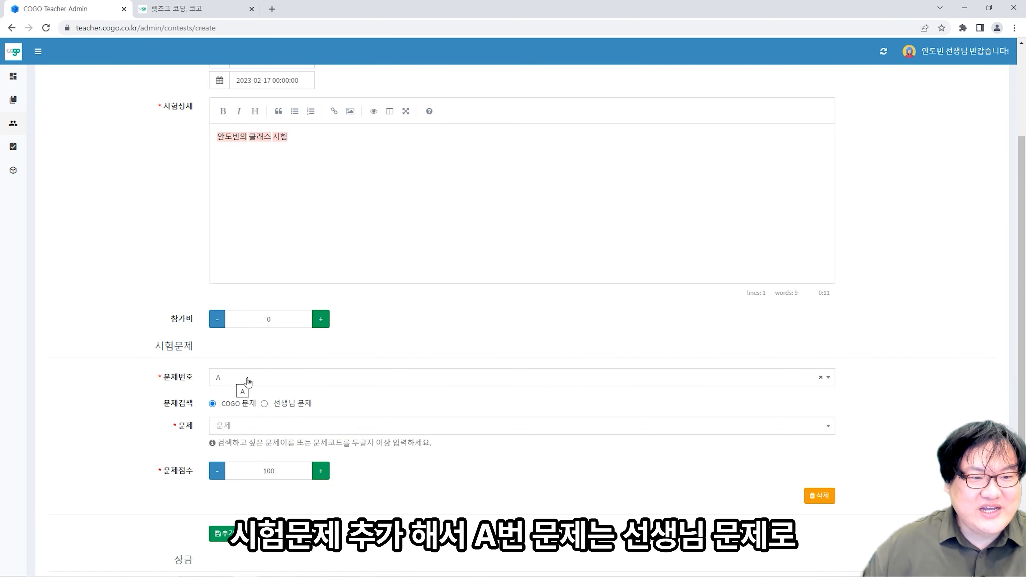
click(279, 404)
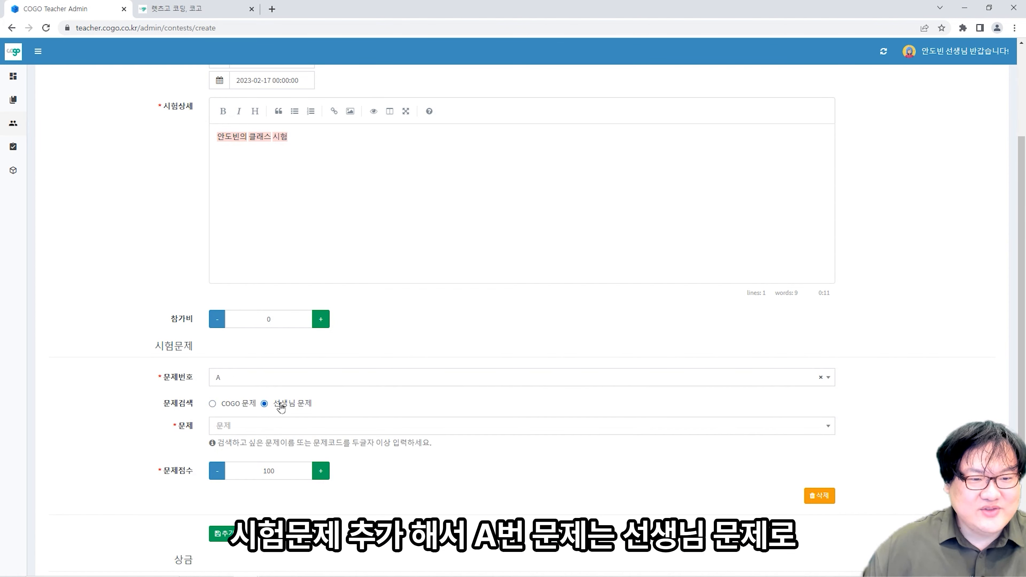
click(279, 427)
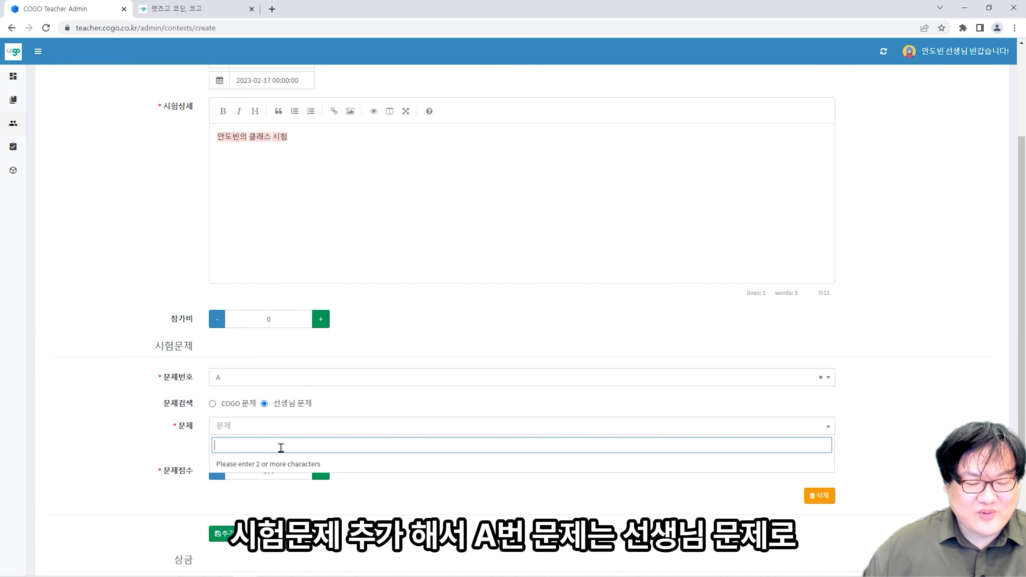
text(Hello)
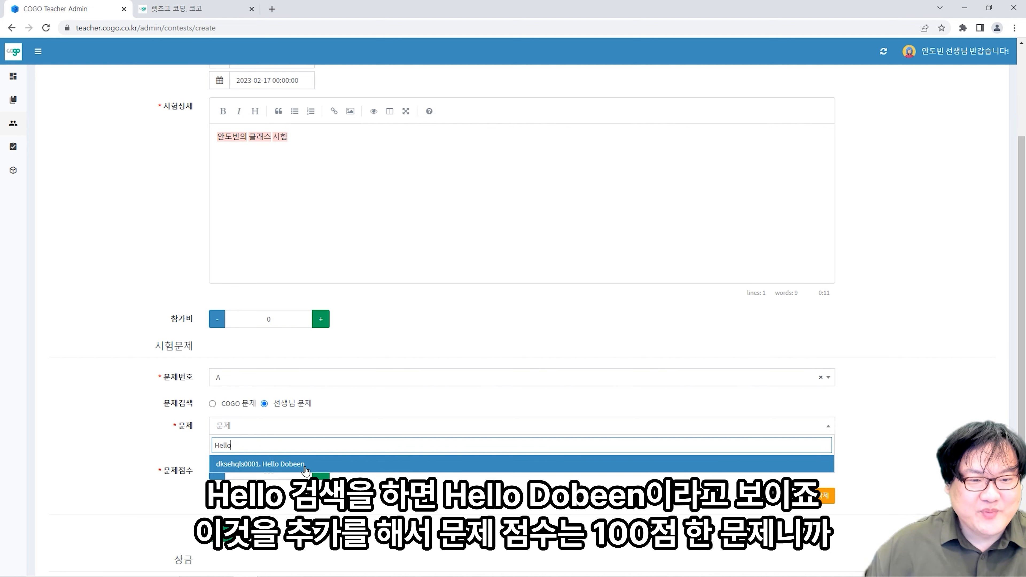
click(305, 469)
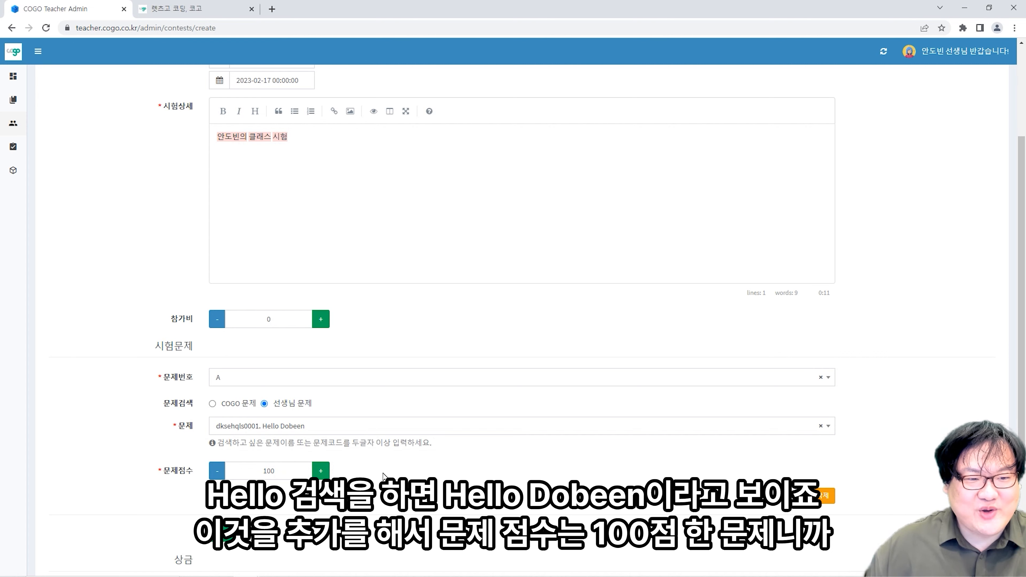
scroll(456, 500, down, 3)
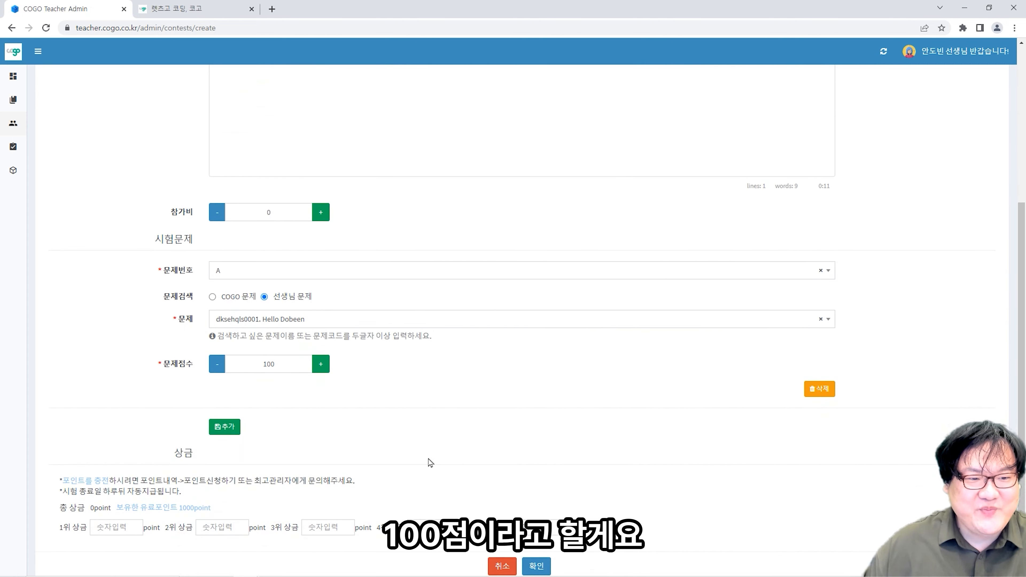
click(230, 431)
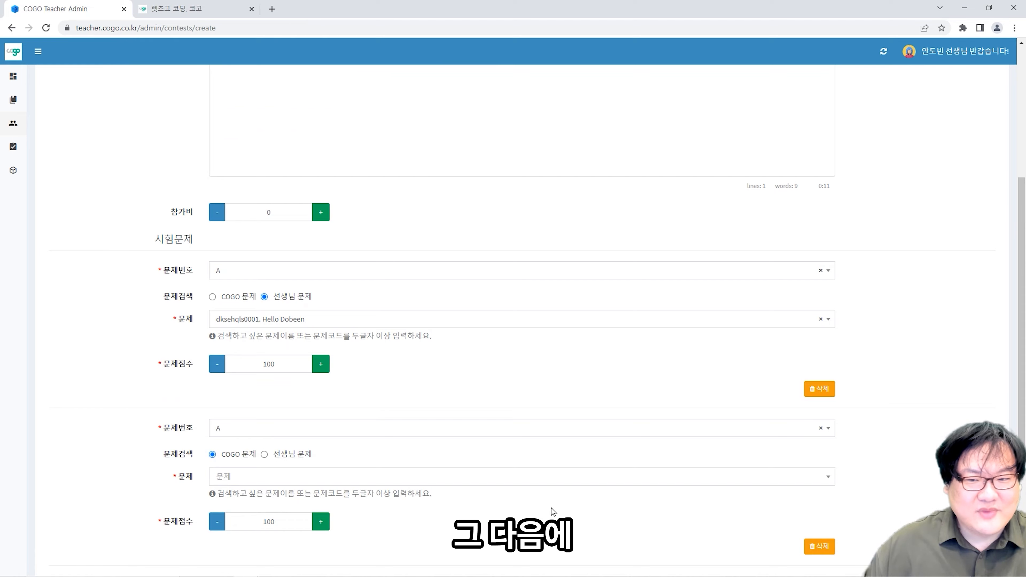
scroll(757, 481, down, 3)
click(820, 441)
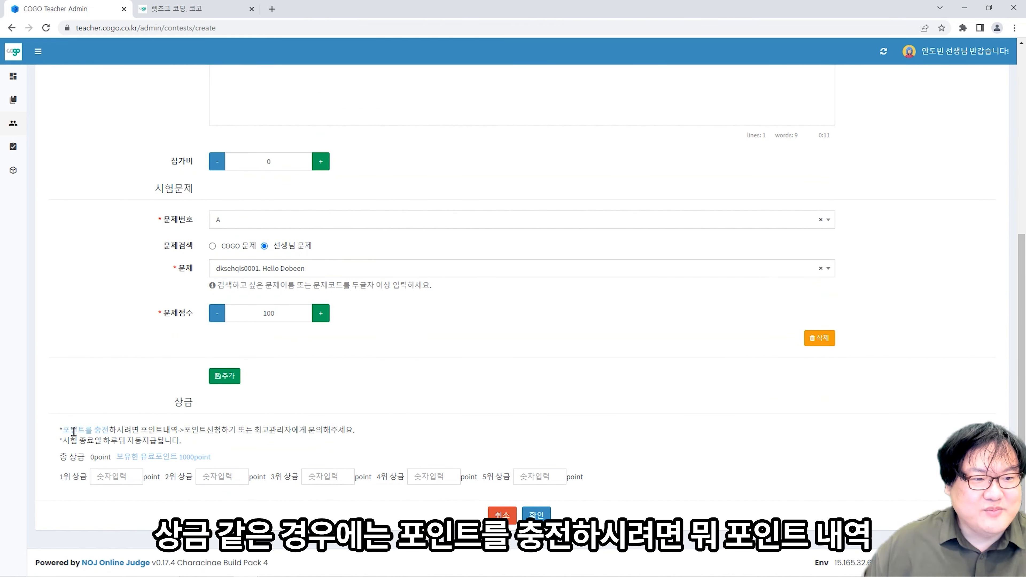
drag(68, 437, 146, 434)
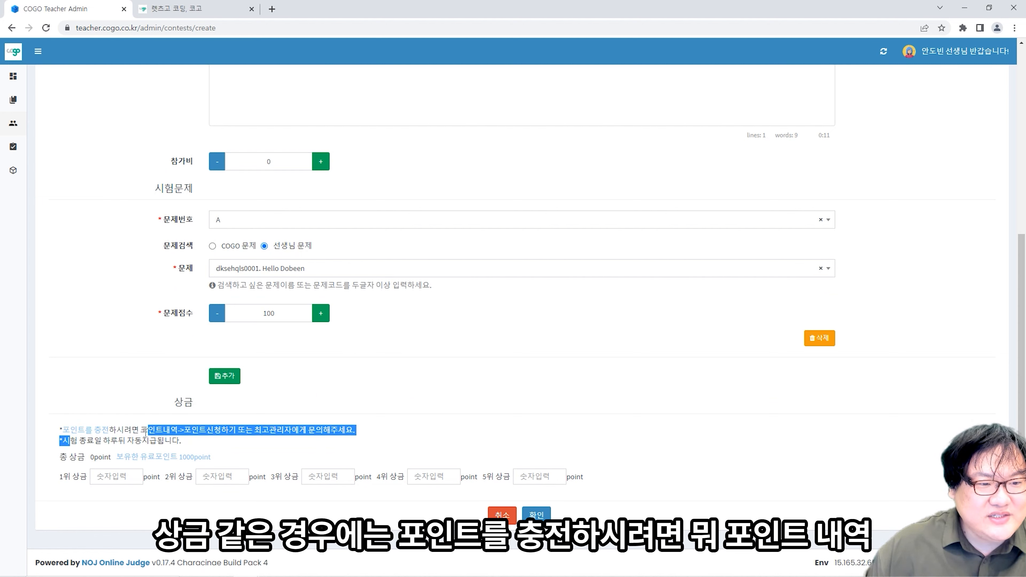
click(177, 439)
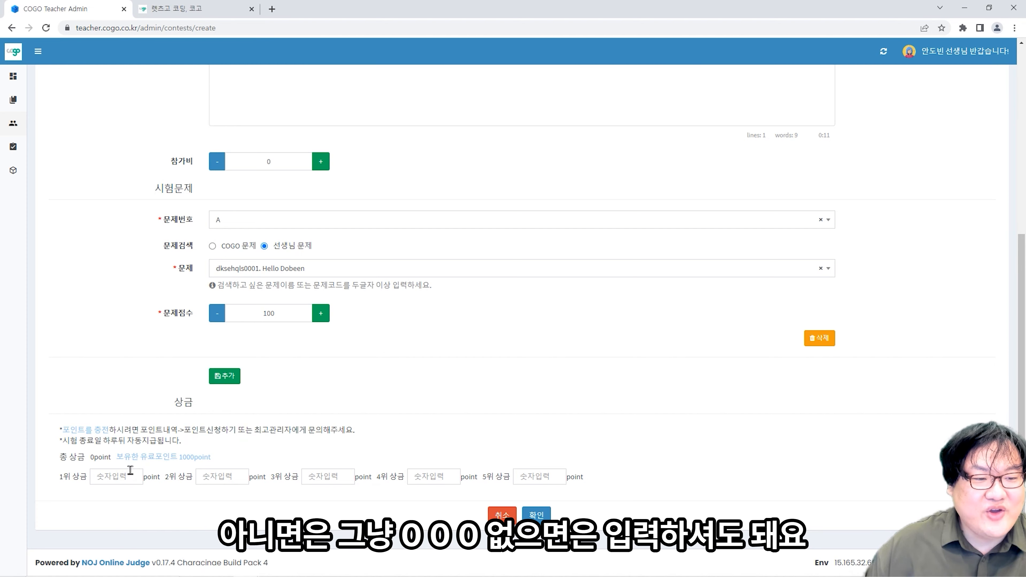
- Enter prizes of 500, 200, 100, 60 and 40 points for first through fifth place
click(134, 479)
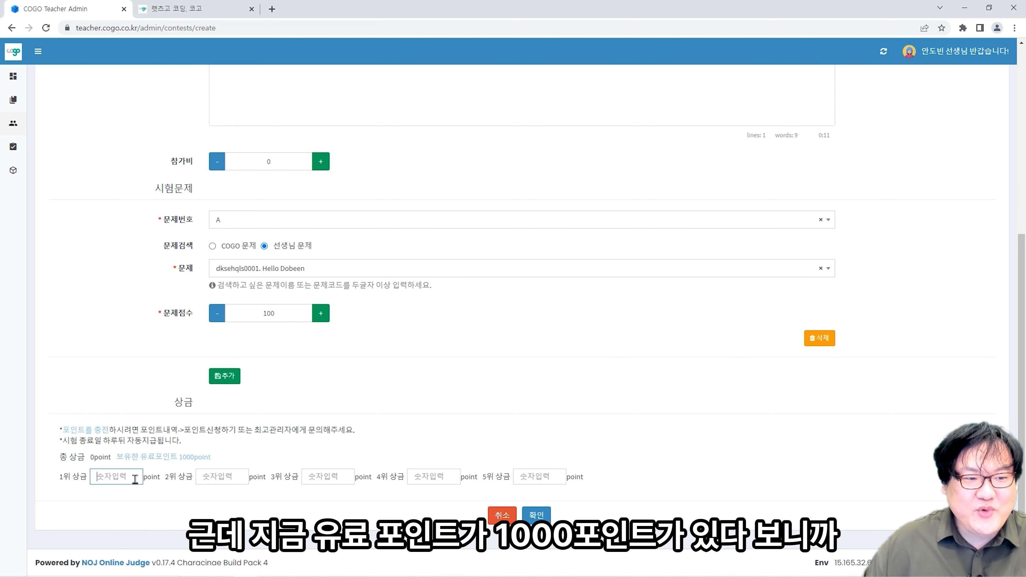
text(1)
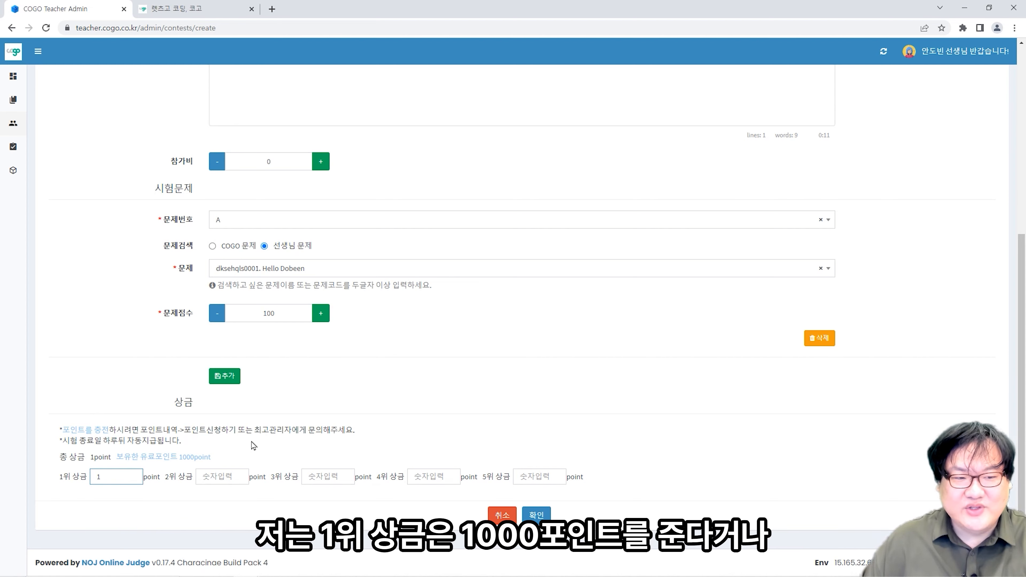
text(000)
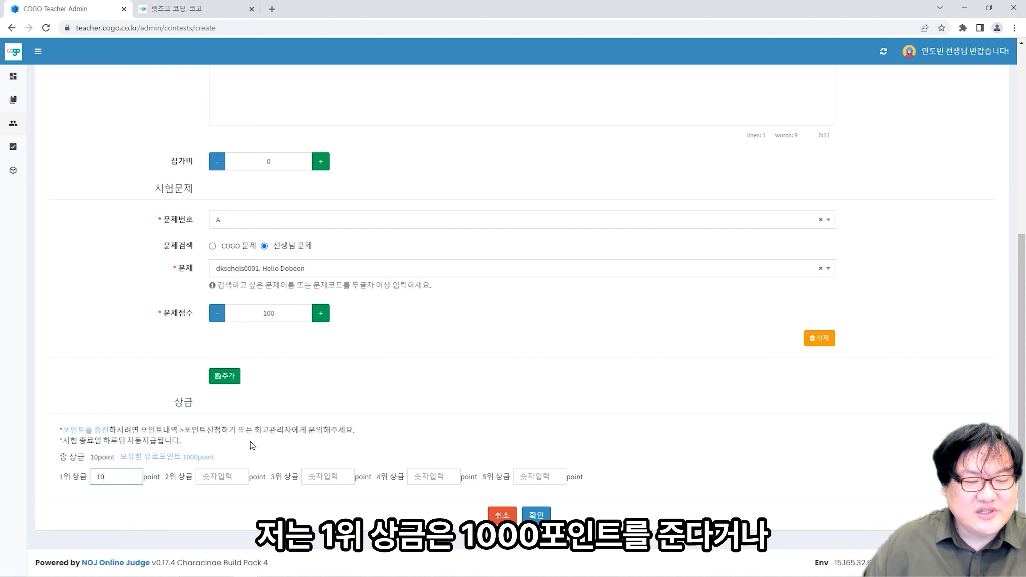
key(BackSpace)
key(BackSpace)
key(BackSpace)
key(BackSpace)
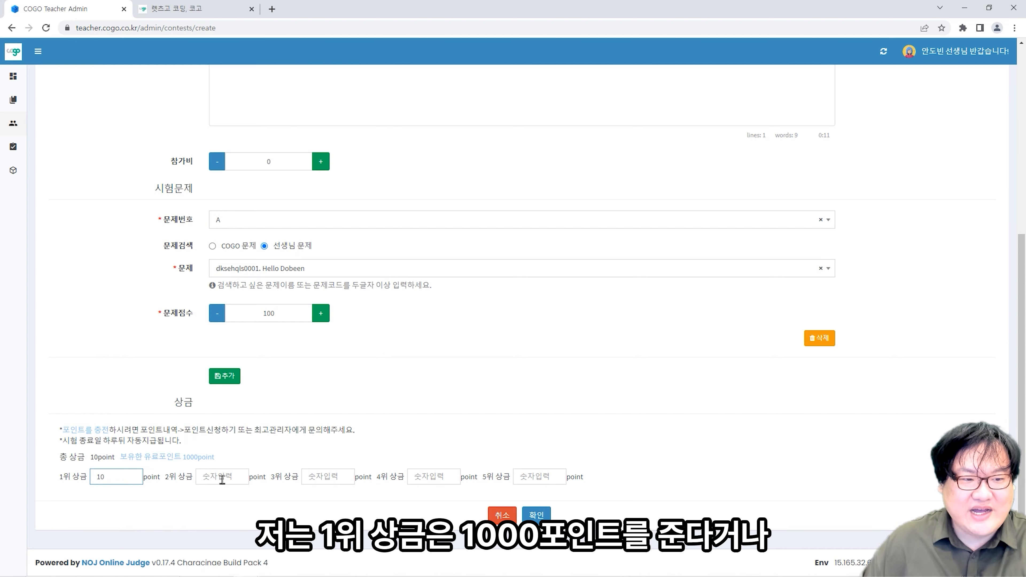
text(500)
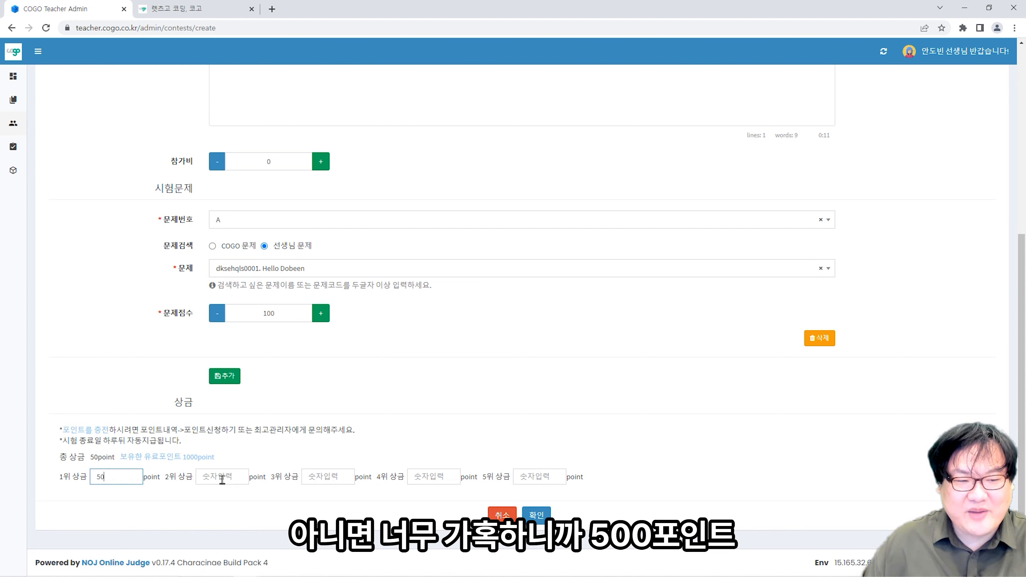
click(233, 481)
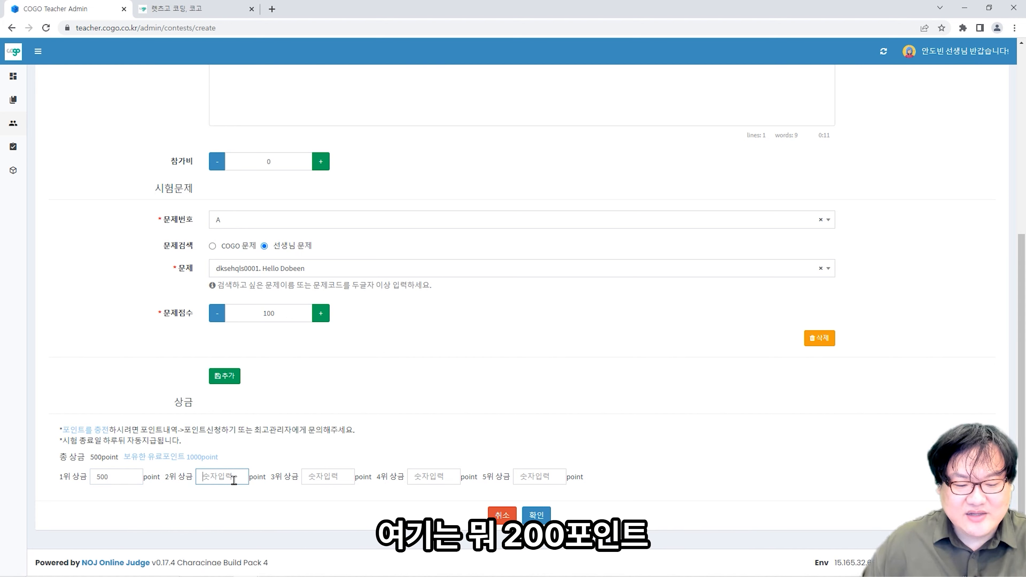
text(2)
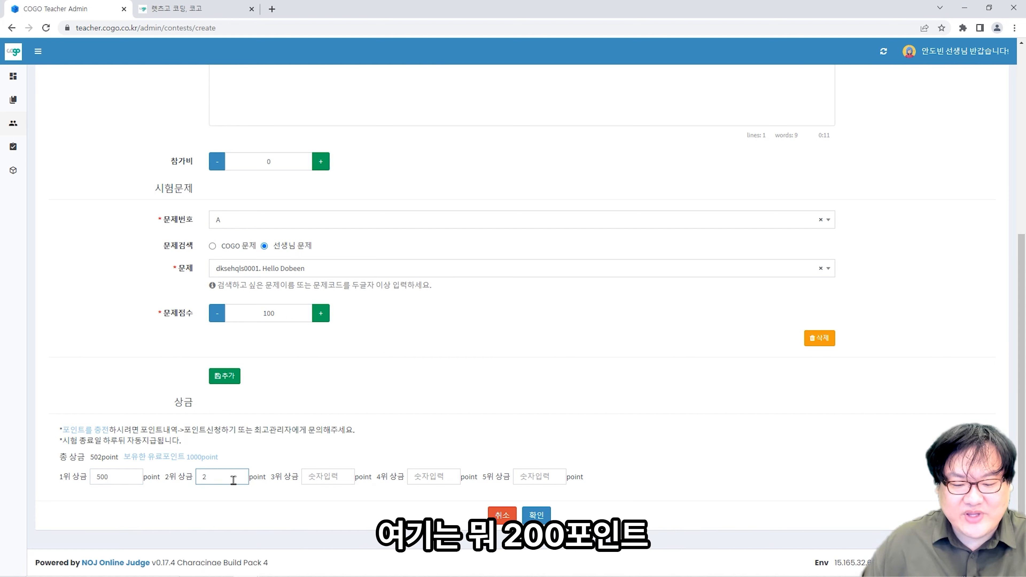
text(00)
click(319, 481)
text(1)
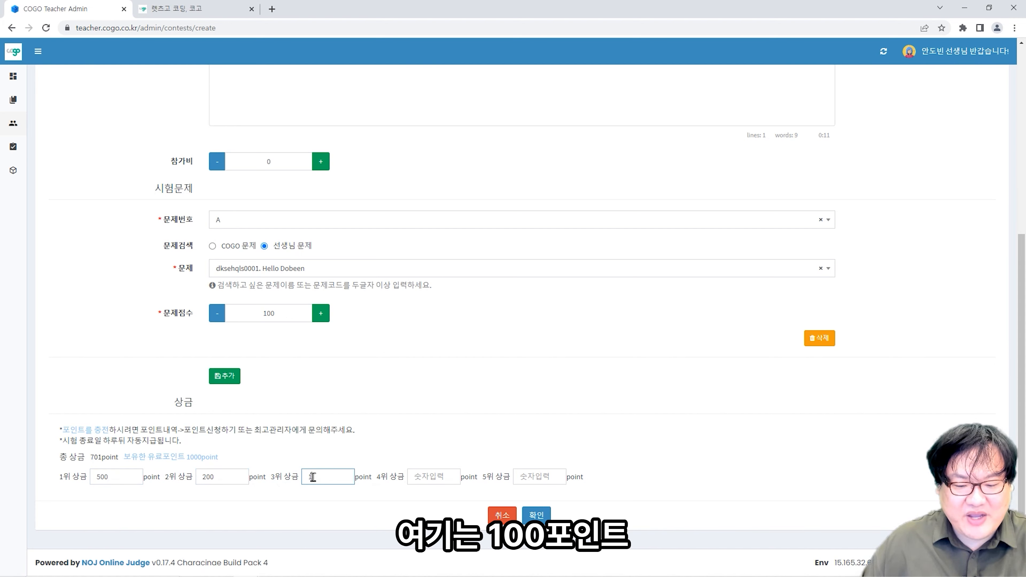
text(00)
click(435, 479)
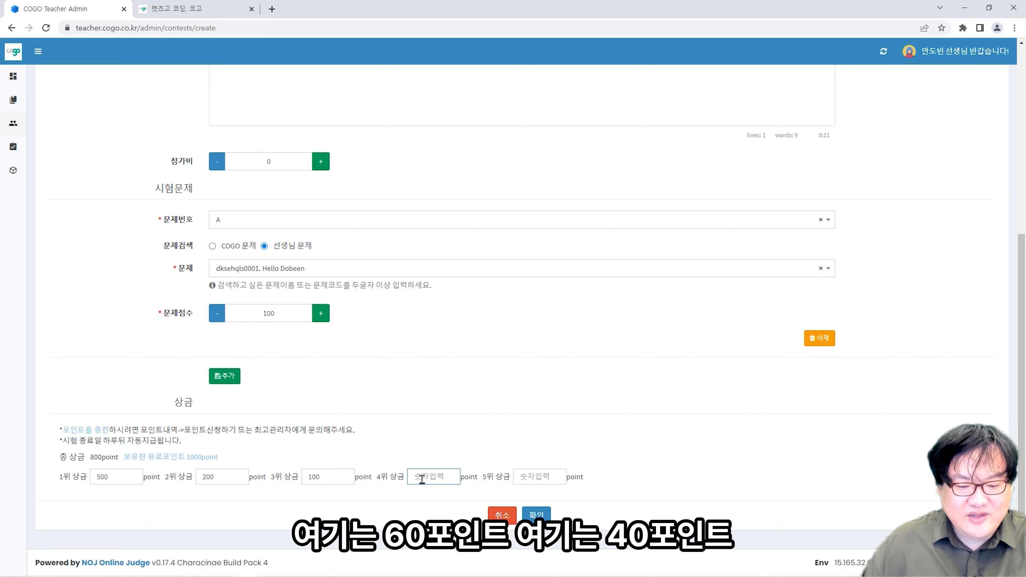
text(60)
click(540, 478)
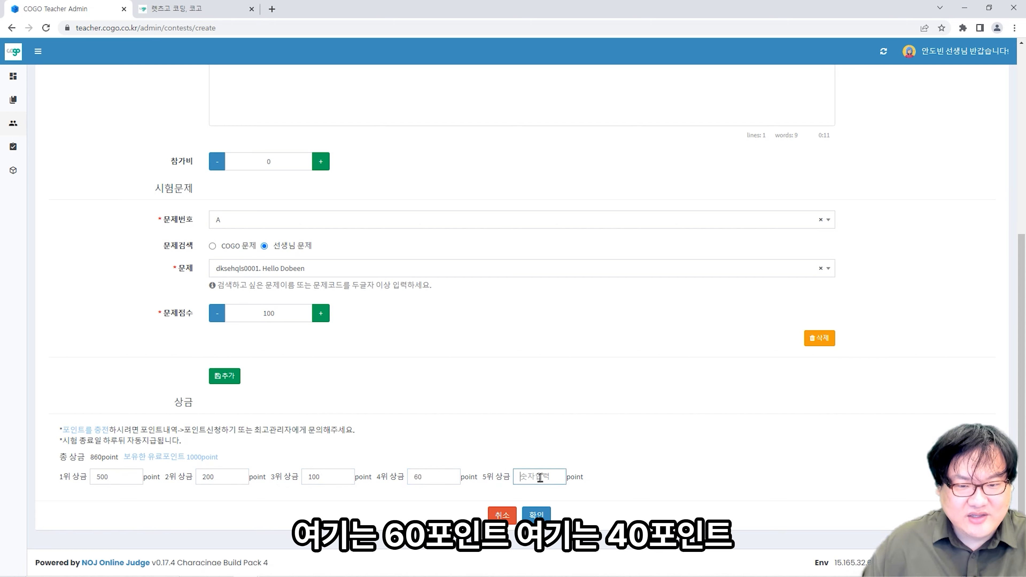
text(40)
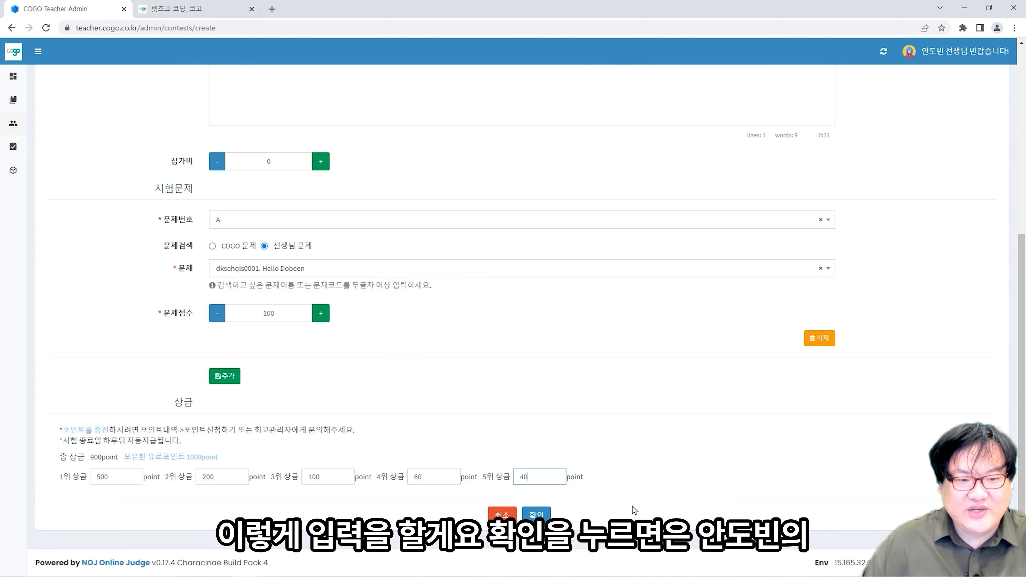
- Save the class exam, check its 900 total prize in the list, and go to the student's tab
click(536, 514)
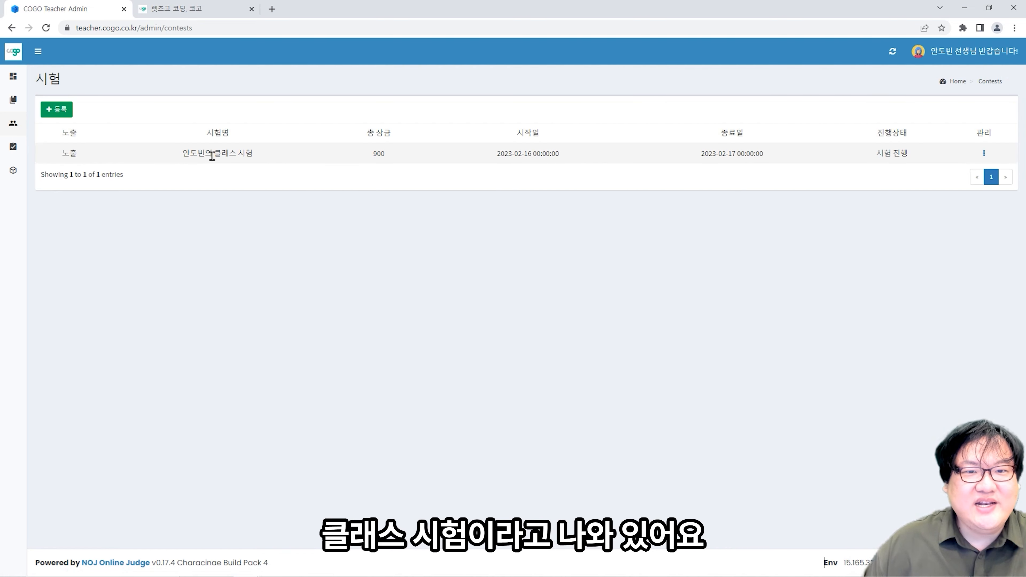
drag(190, 153, 508, 169)
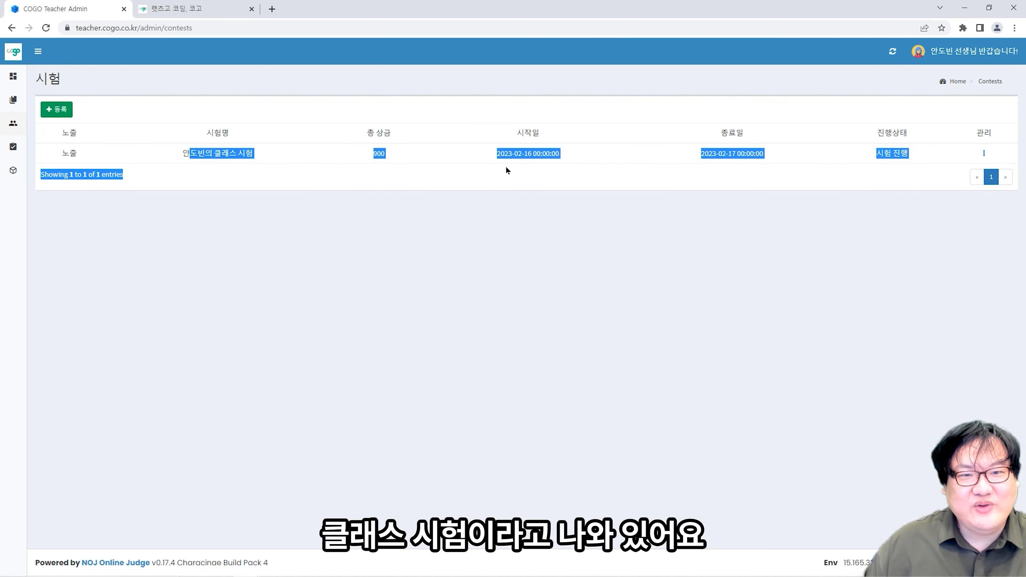
click(369, 195)
drag(390, 158, 372, 156)
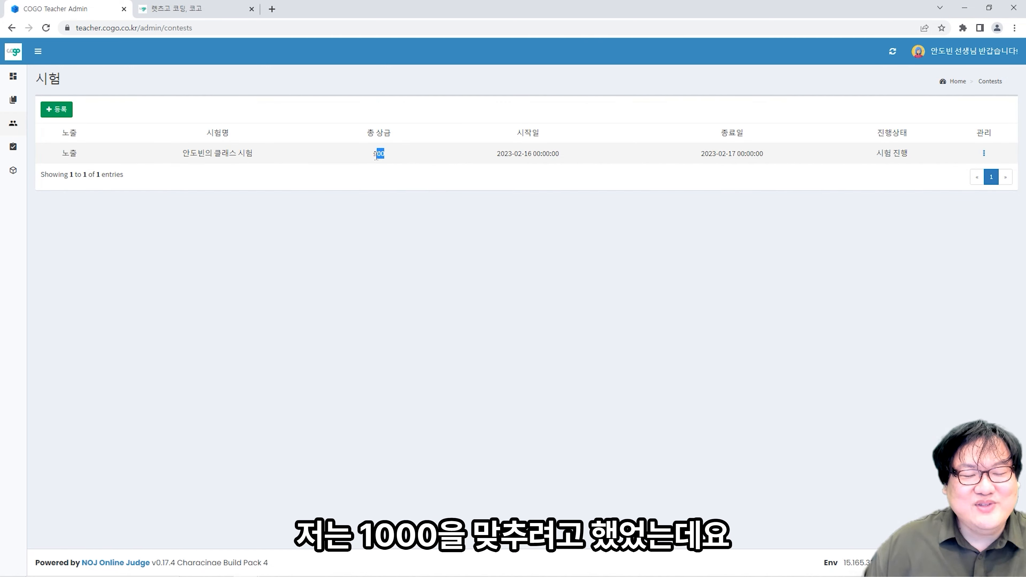
click(388, 156)
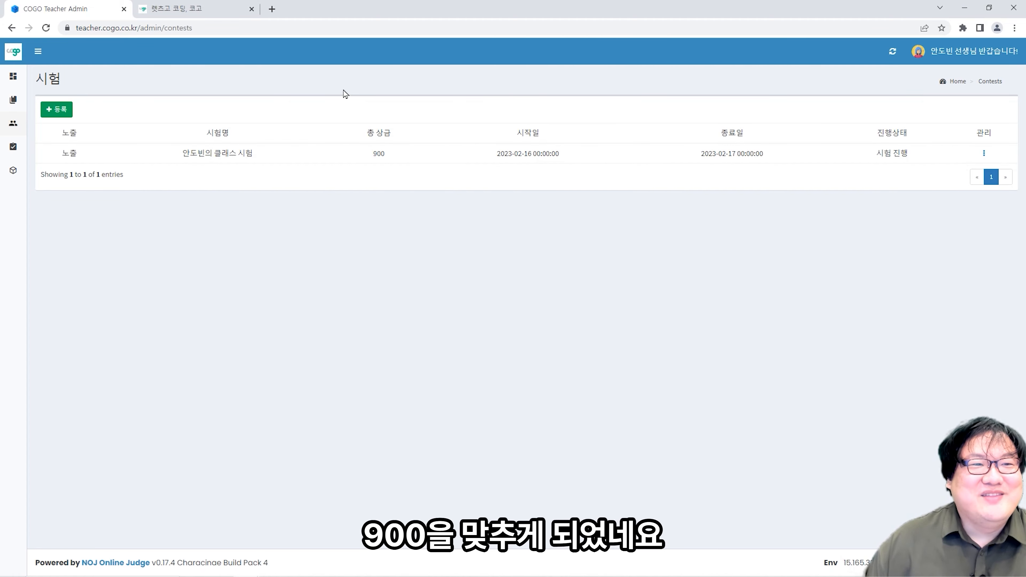
click(206, 7)
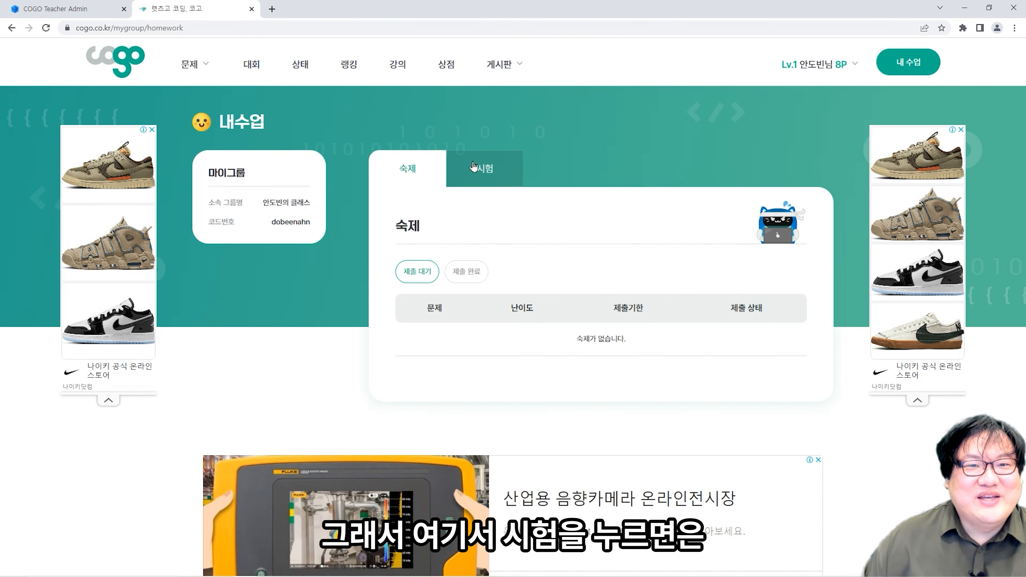
- As the student, join the class exam for 0P and show its problem list with Hello Dobeen
click(485, 169)
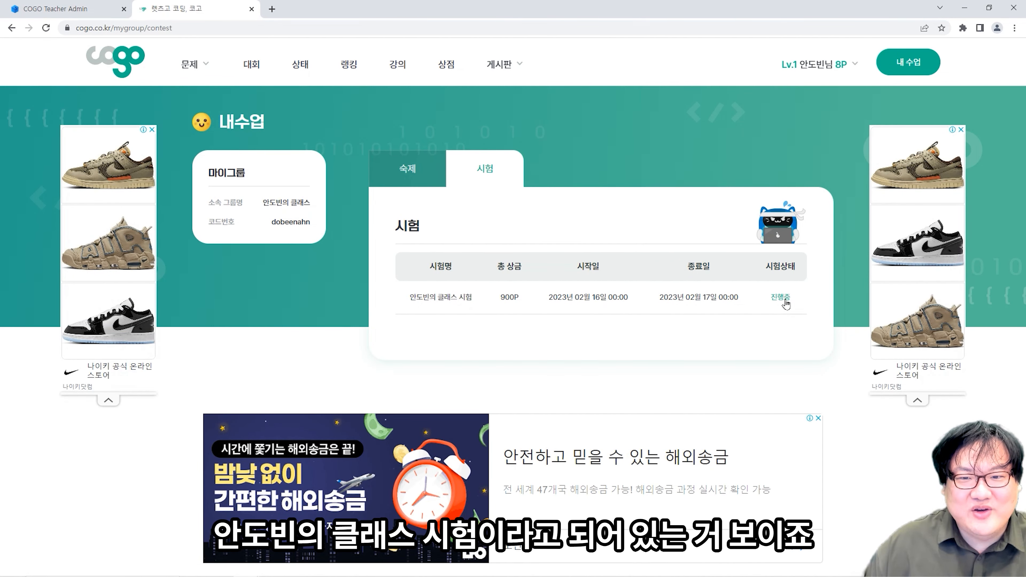
click(693, 302)
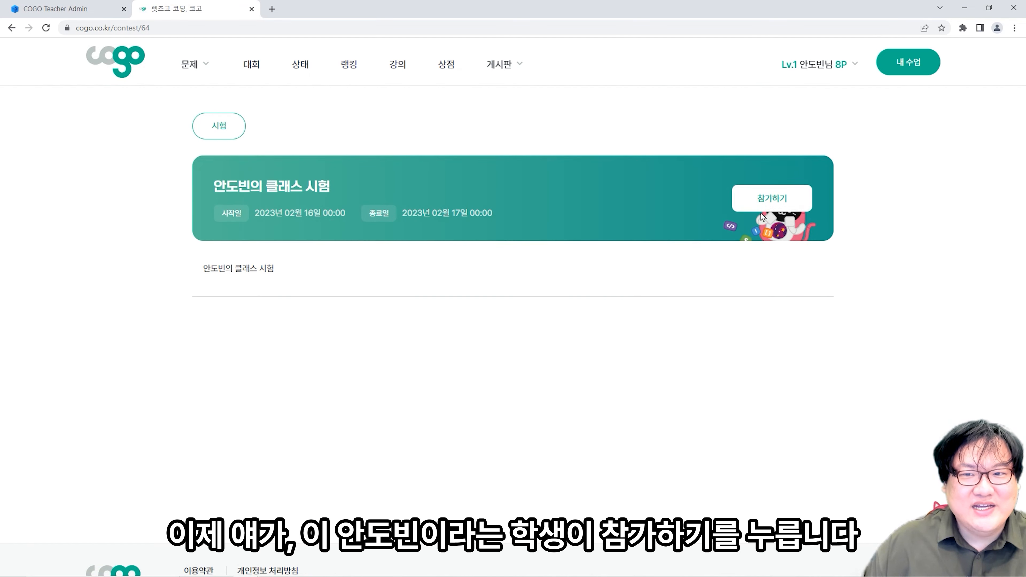
click(768, 206)
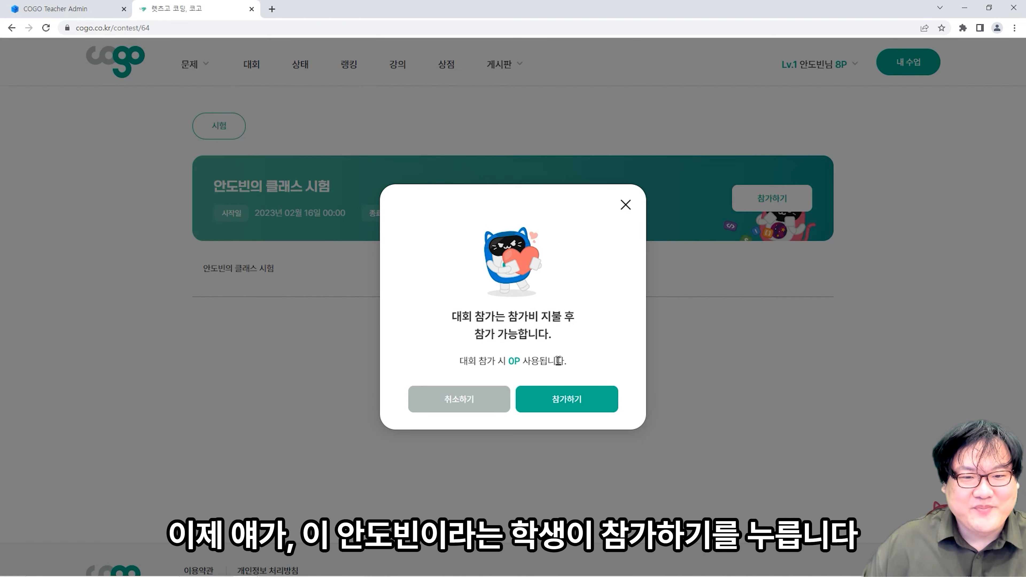
drag(524, 362, 512, 361)
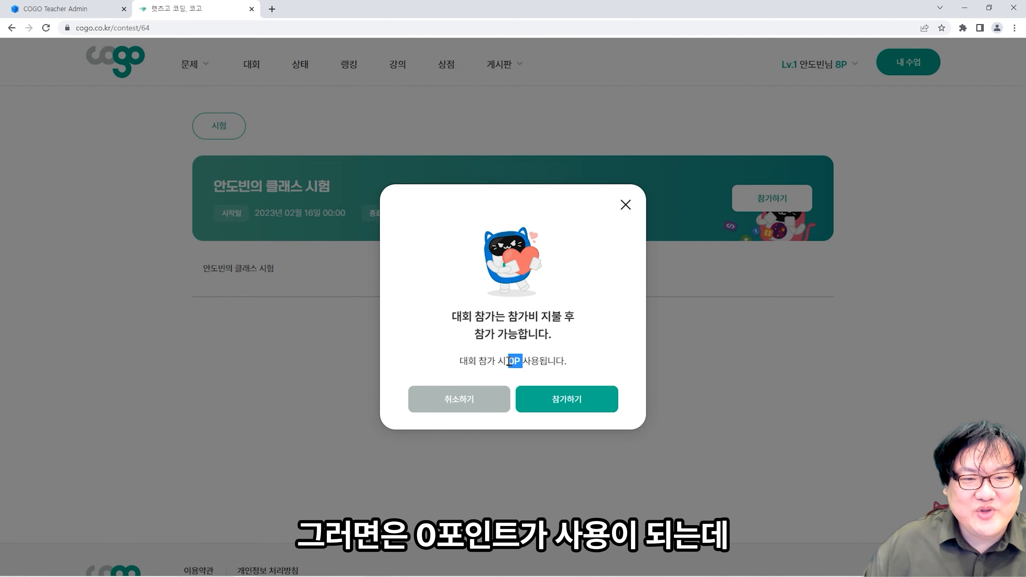
click(584, 401)
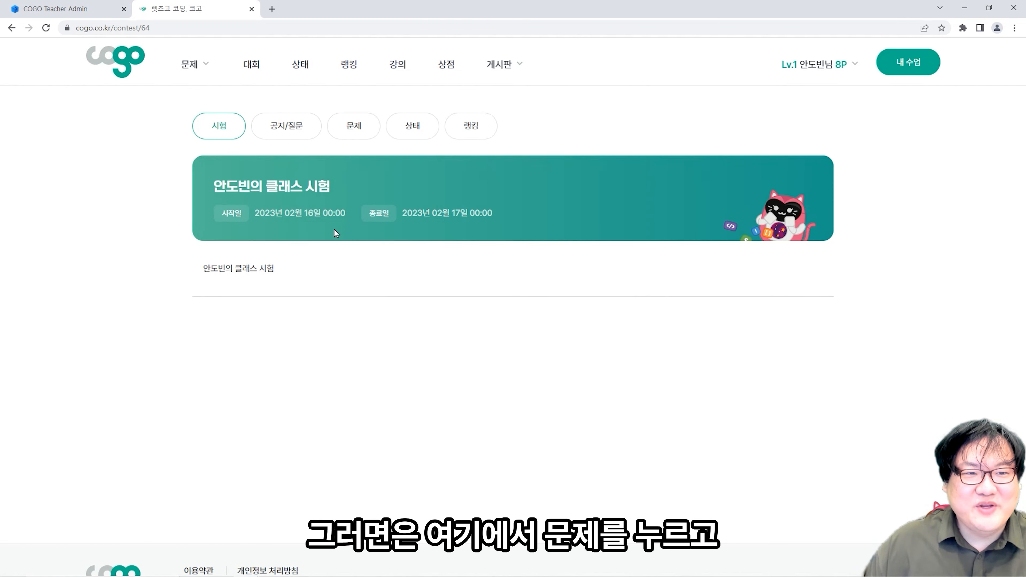
click(353, 127)
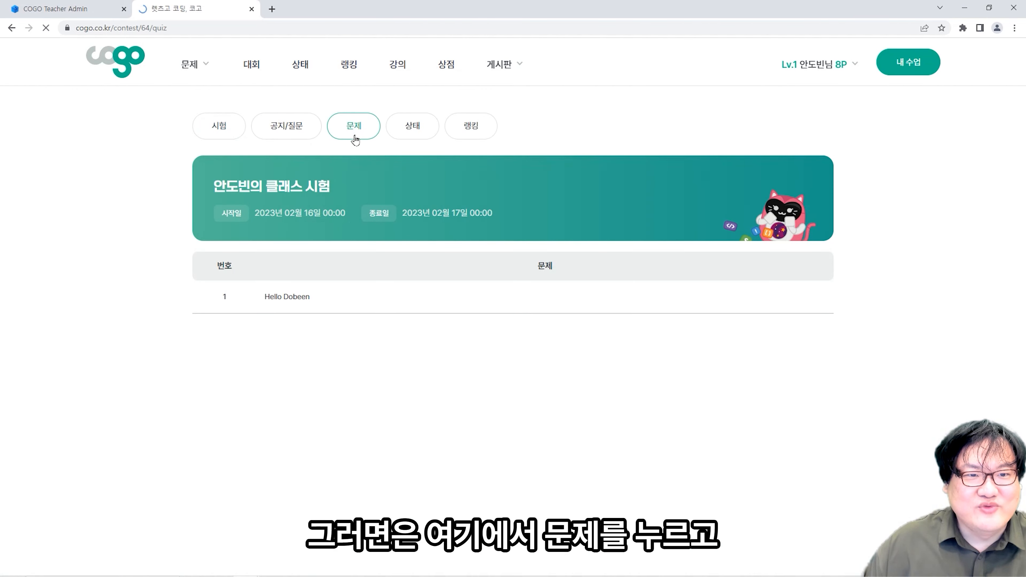
- Open Hello Dobeen and write the #include <stdio.h>, int main(void){ and return 0; lines
click(325, 302)
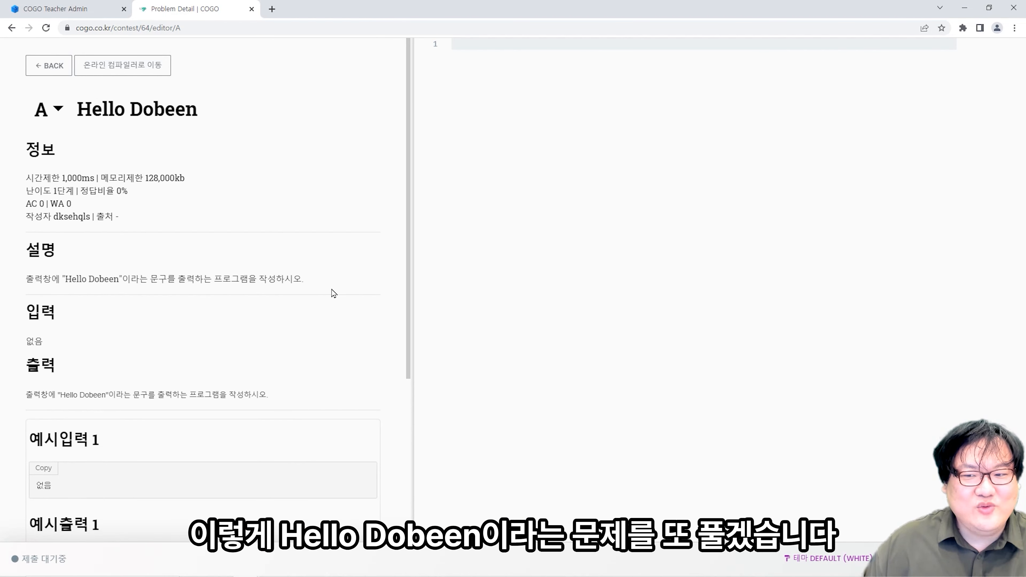
scroll(334, 293, down, 3)
scroll(360, 291, up, 3)
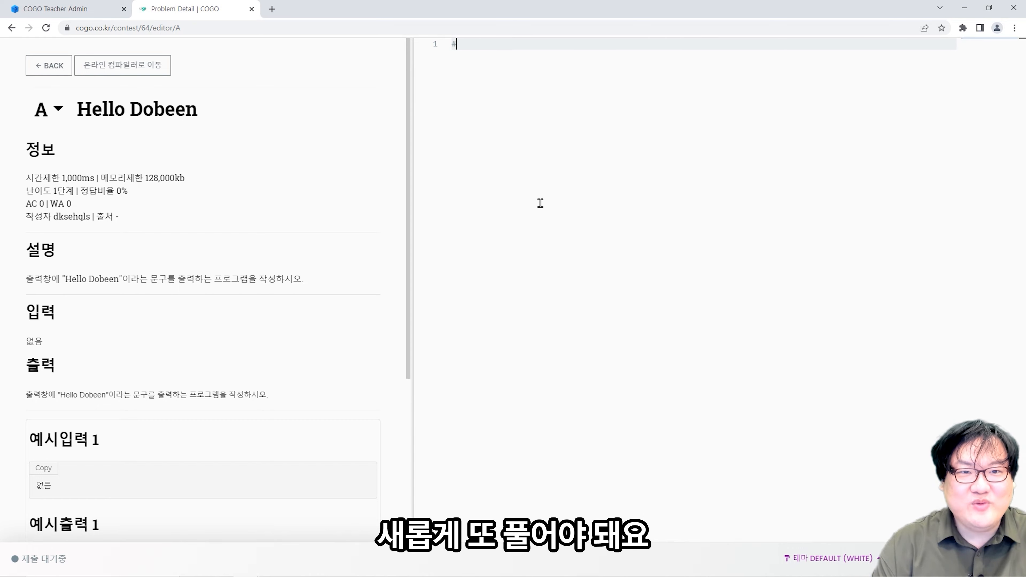
text(e <s)
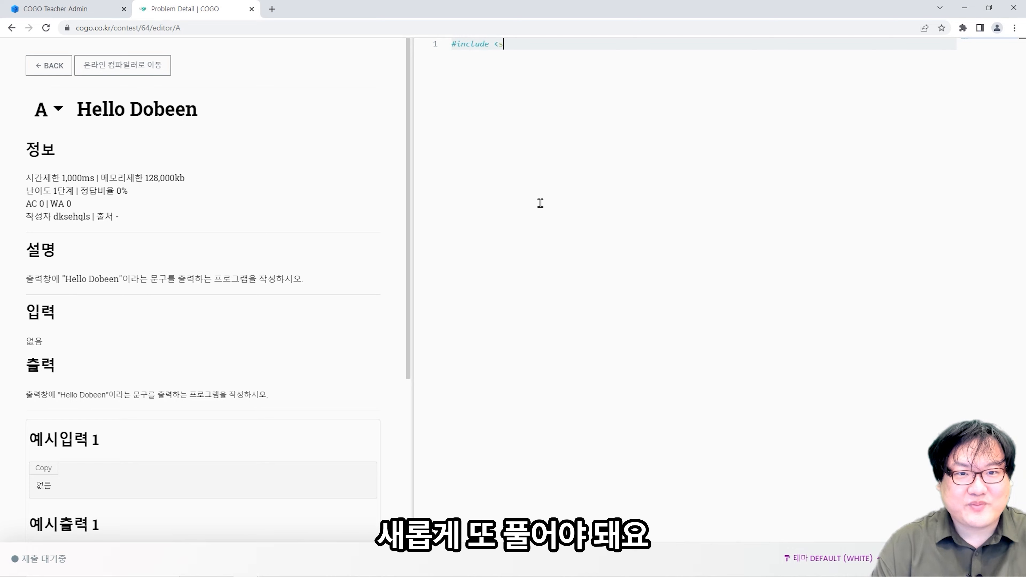
text(tdio.)
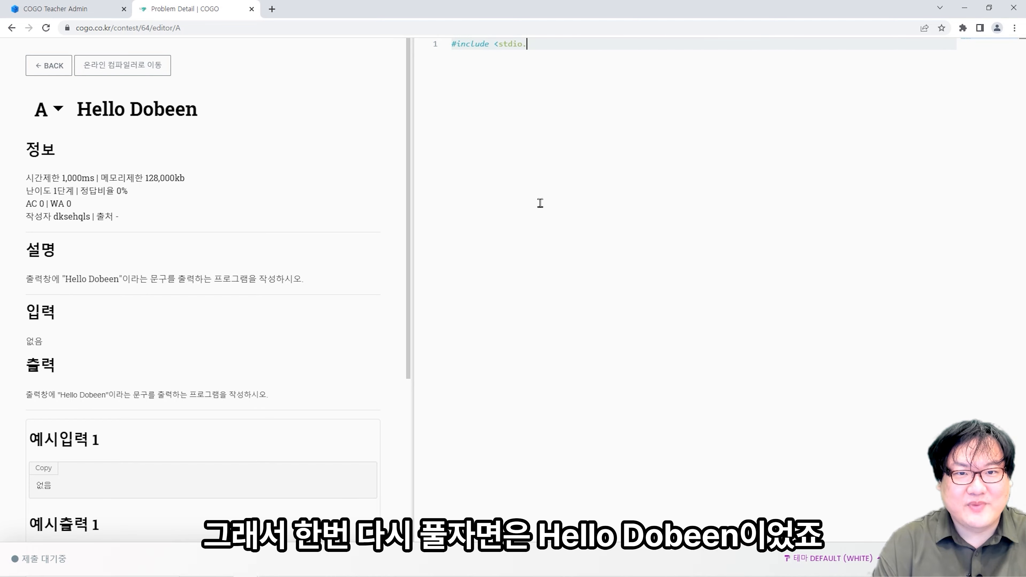
text(h>)
key(Return)
key(Return)
text(int main)
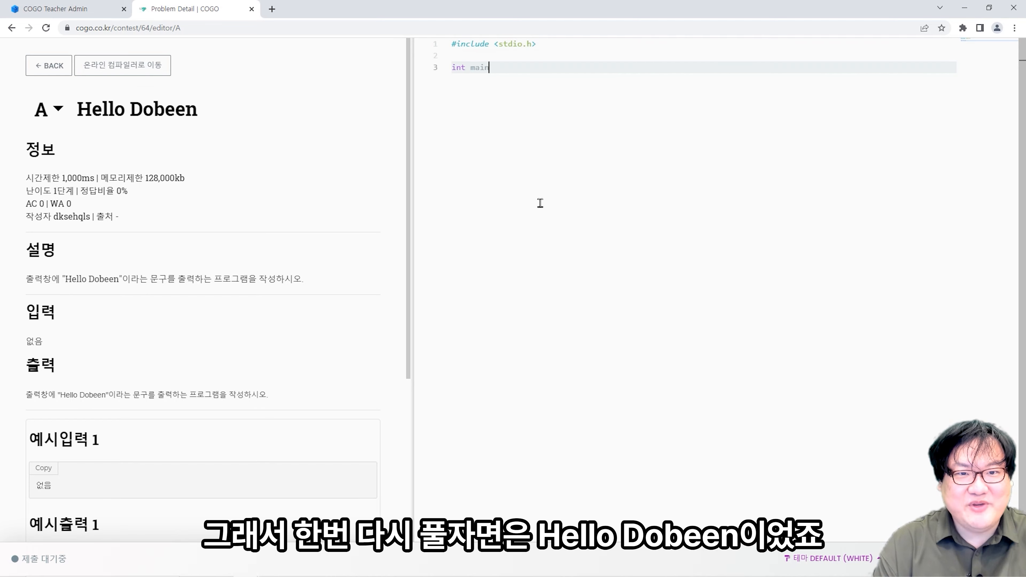
text((void){)
key(Return)
key(Return)
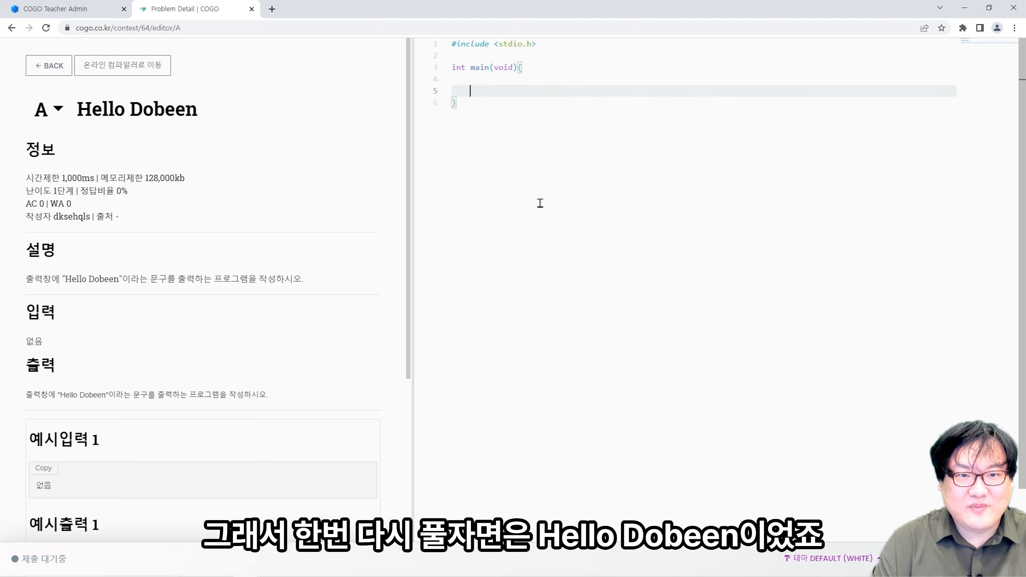
text(return 0)
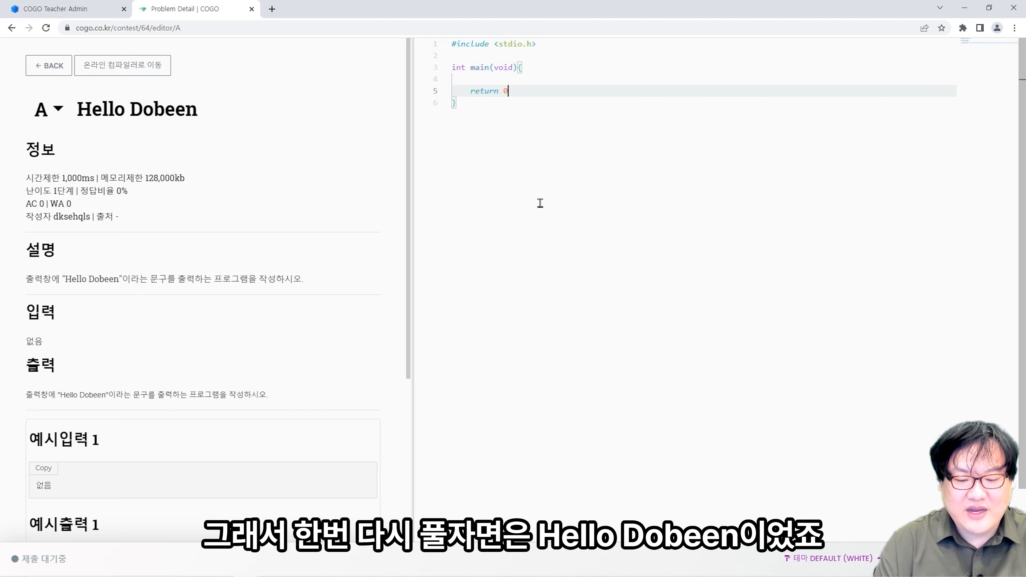
text(;)
- Add printf("Hello Dobeen"); inside main, then return to the exam's problem list
key(Home)
key(Return)
key(Up)
key(Return)
key(Up)
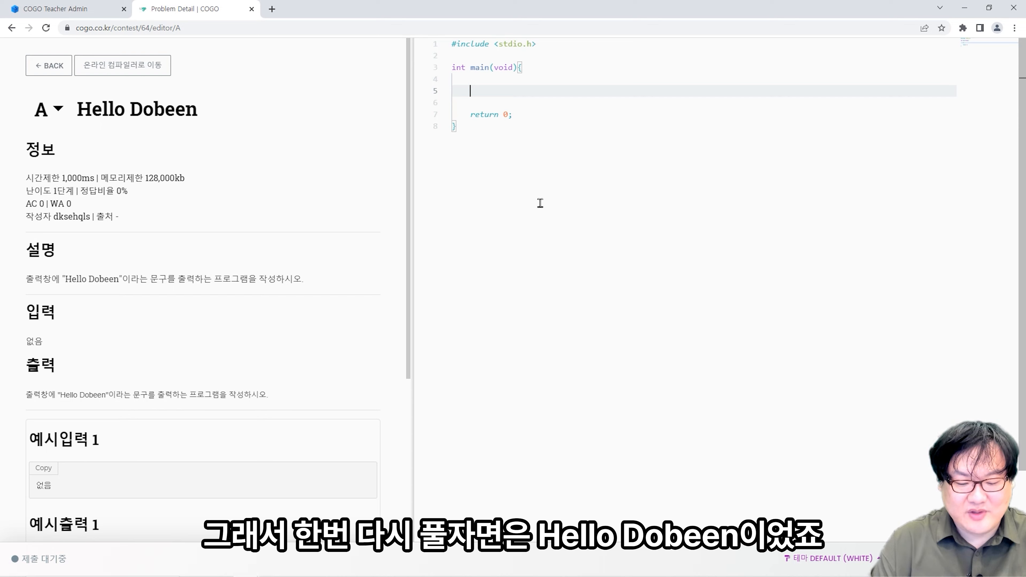
text(printf("He)
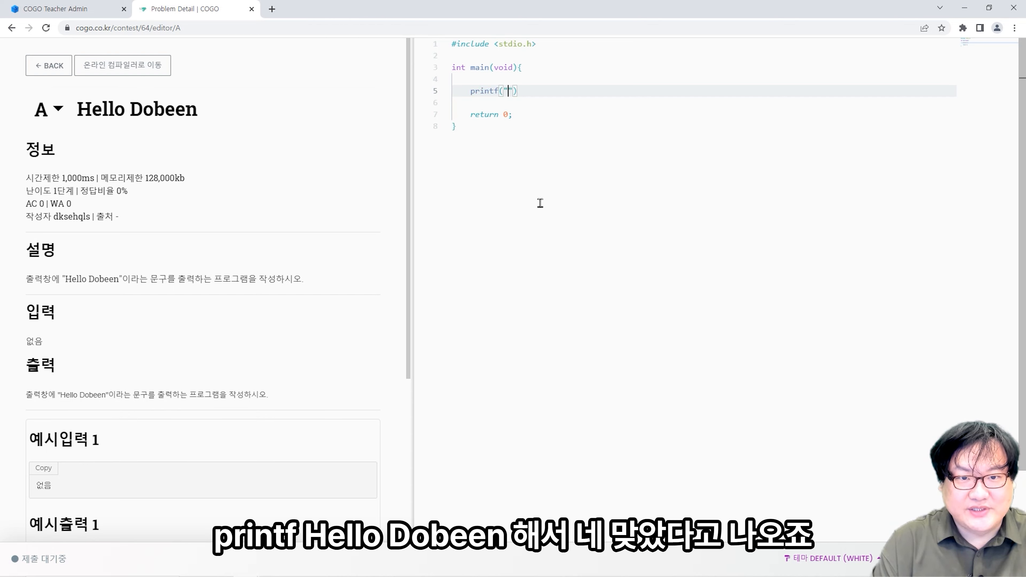
text(llo Dobeen)
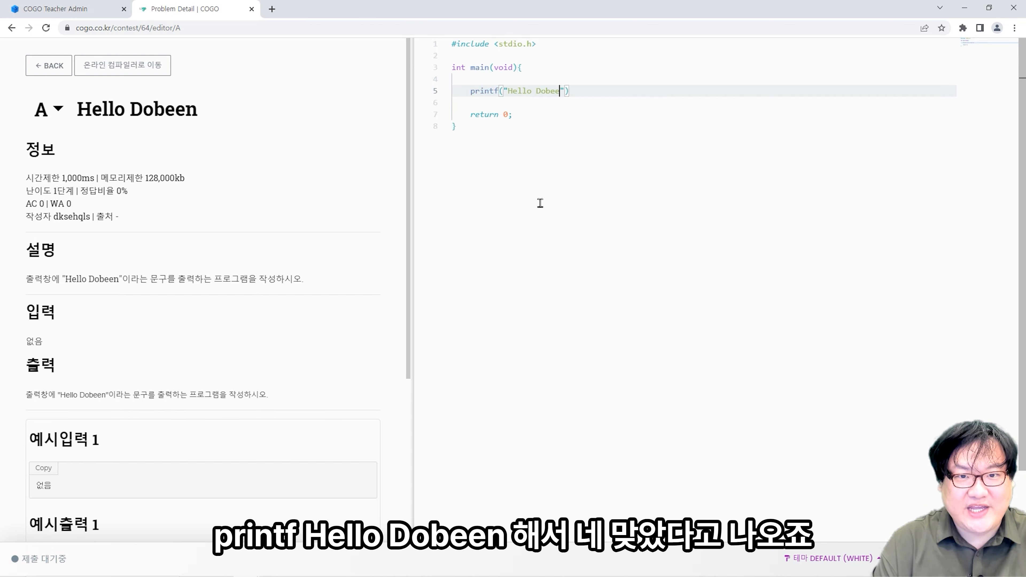
key(End)
text(;)
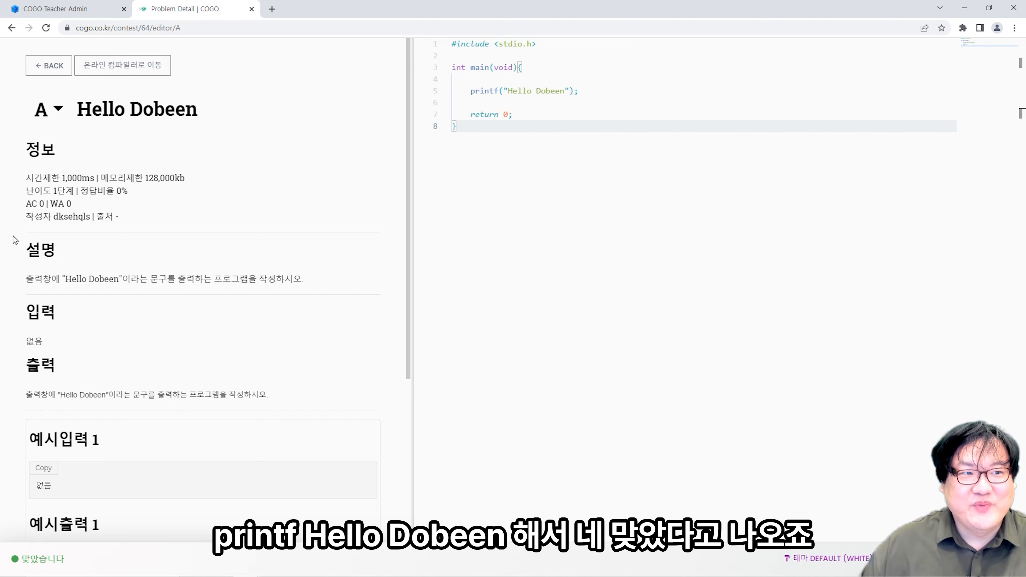
click(47, 66)
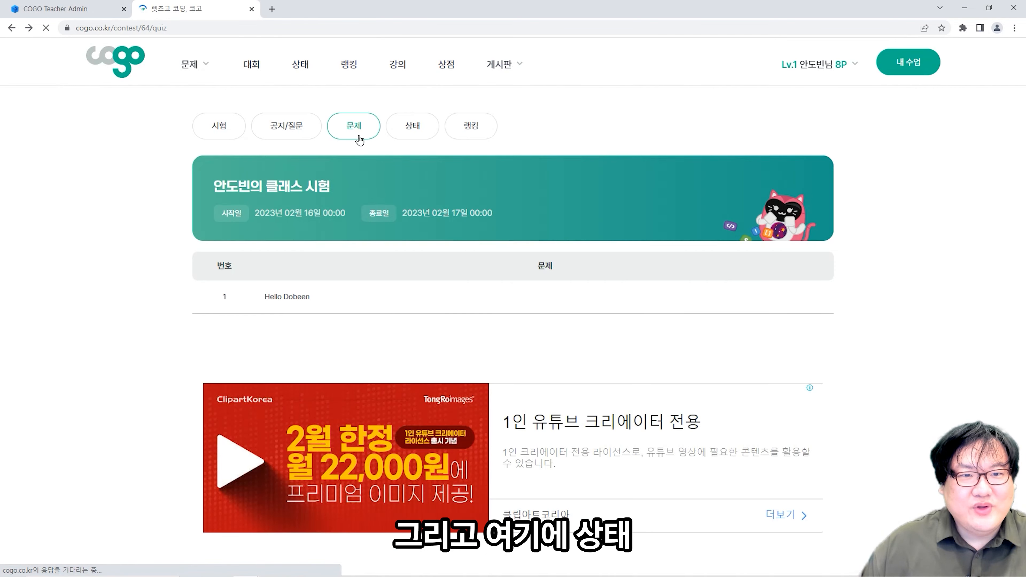
- Check the exam's submission status, then the ranking showing the student first with 100 points
click(412, 127)
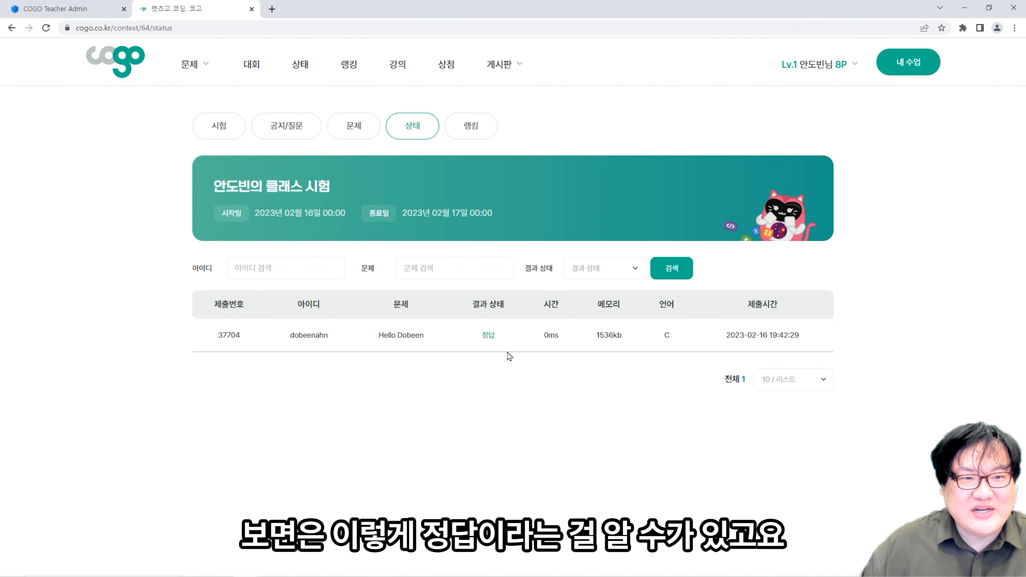
click(468, 131)
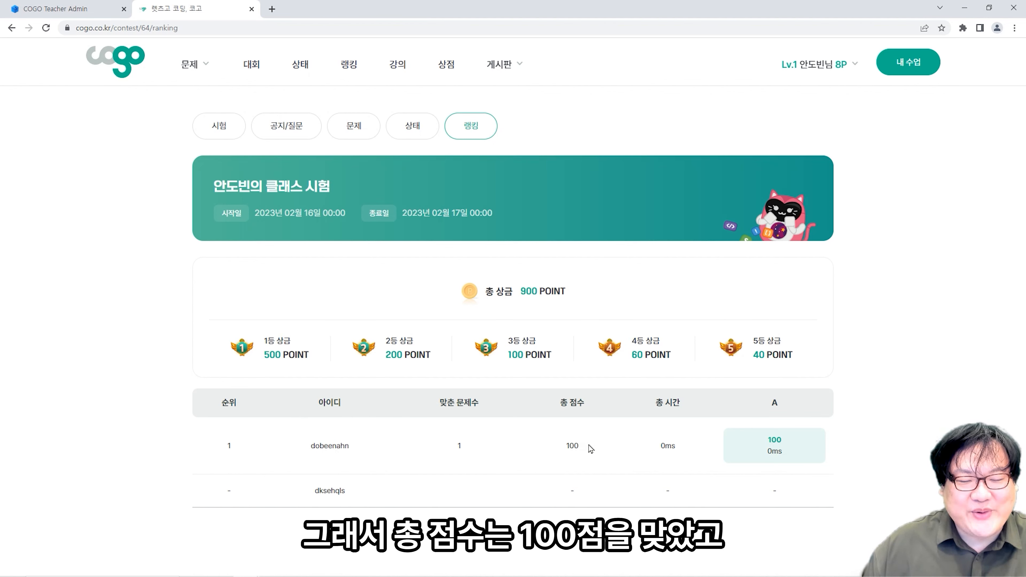
drag(590, 452, 566, 452)
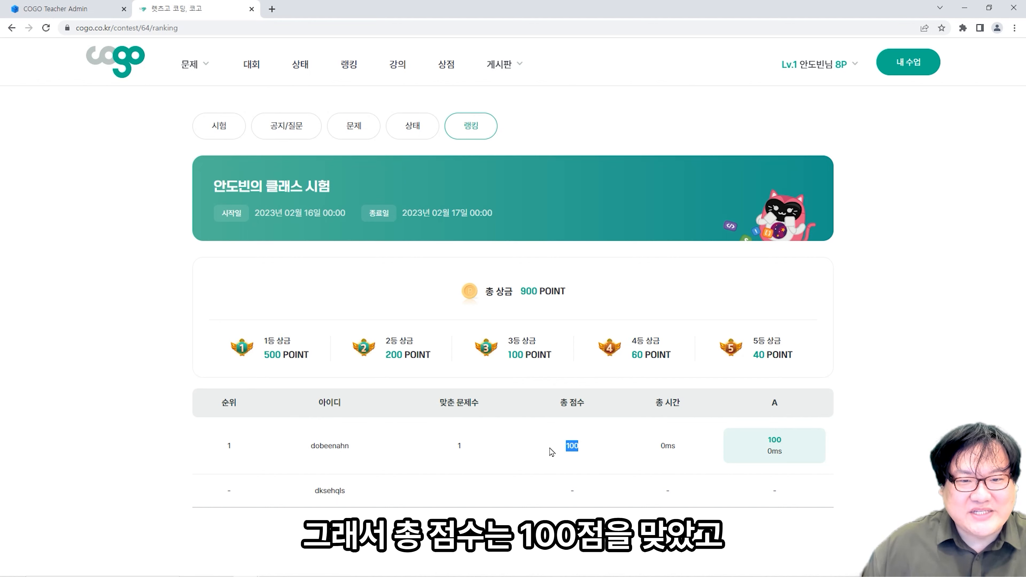
click(797, 454)
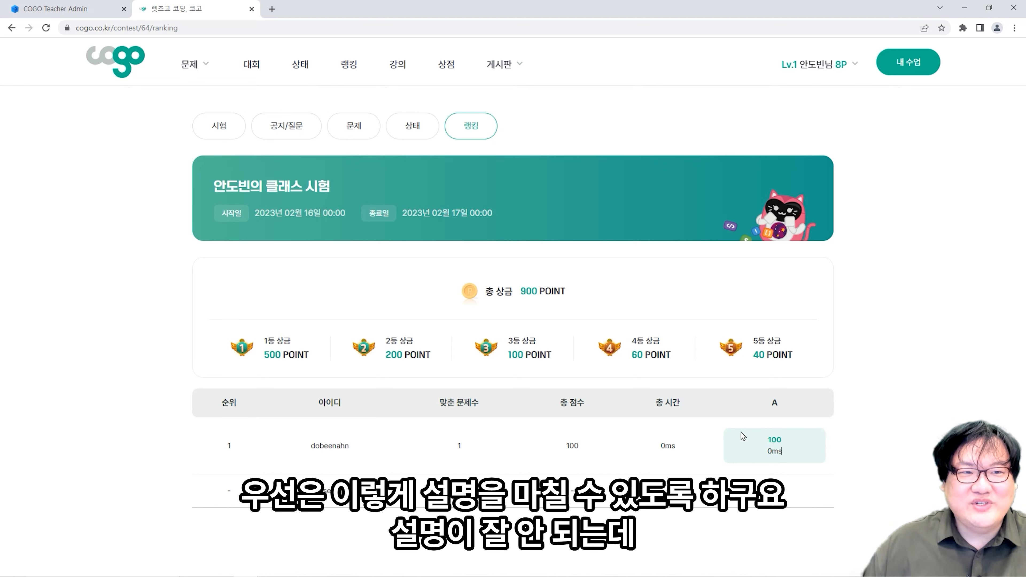
- Glance at the Teacher Admin tab, then go back to the cogo tab and its home page
click(96, 4)
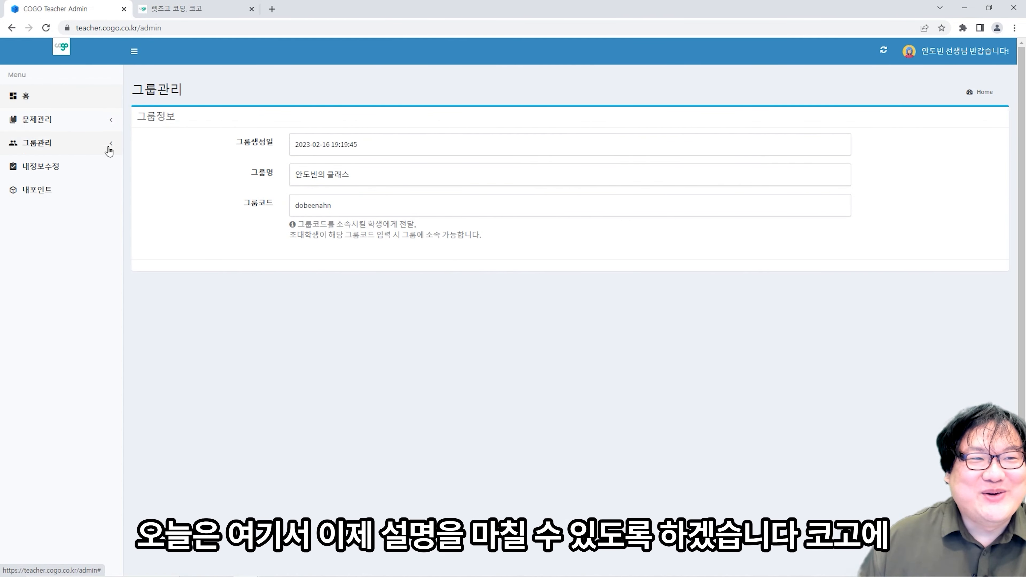
click(173, 4)
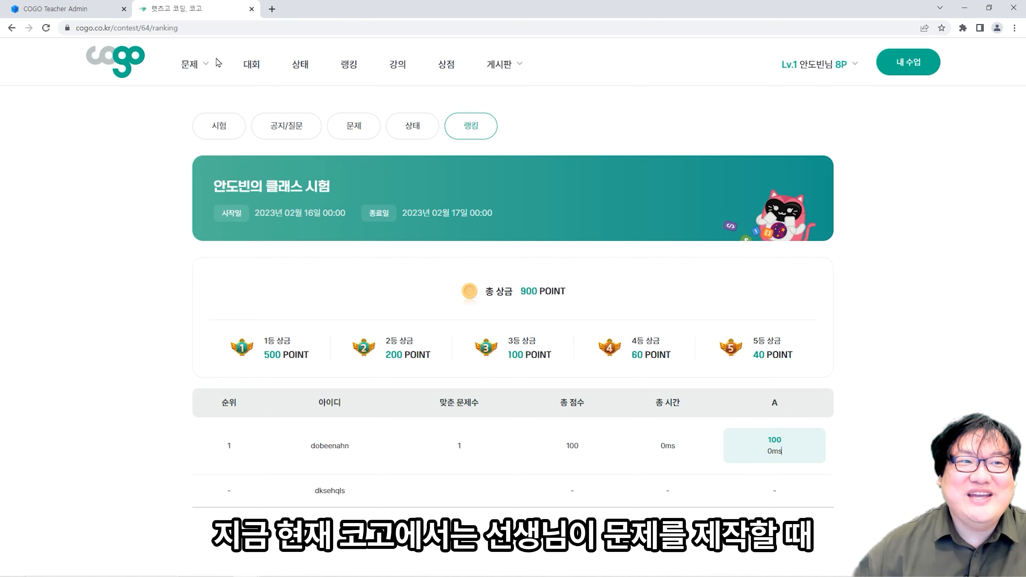
click(129, 64)
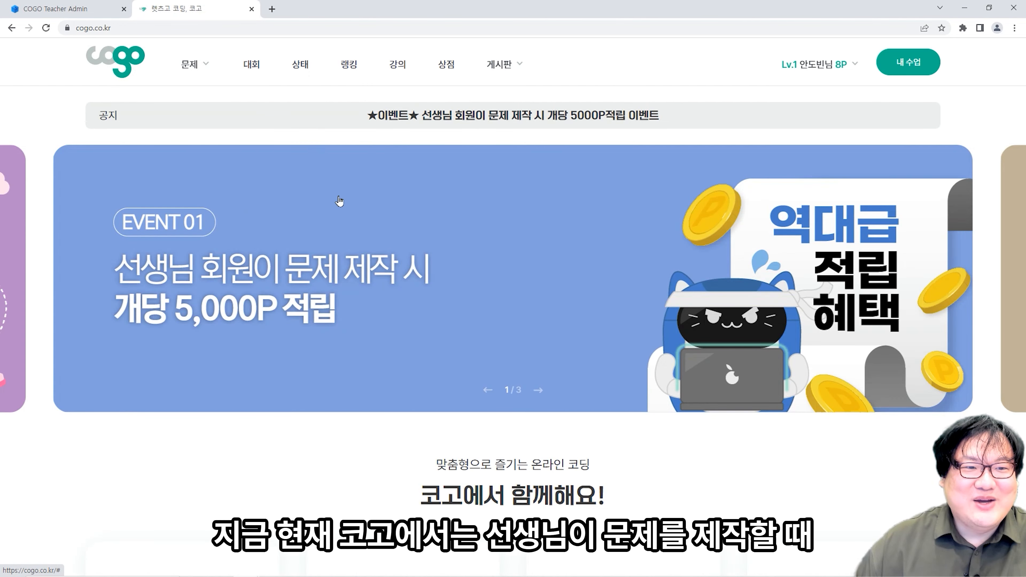